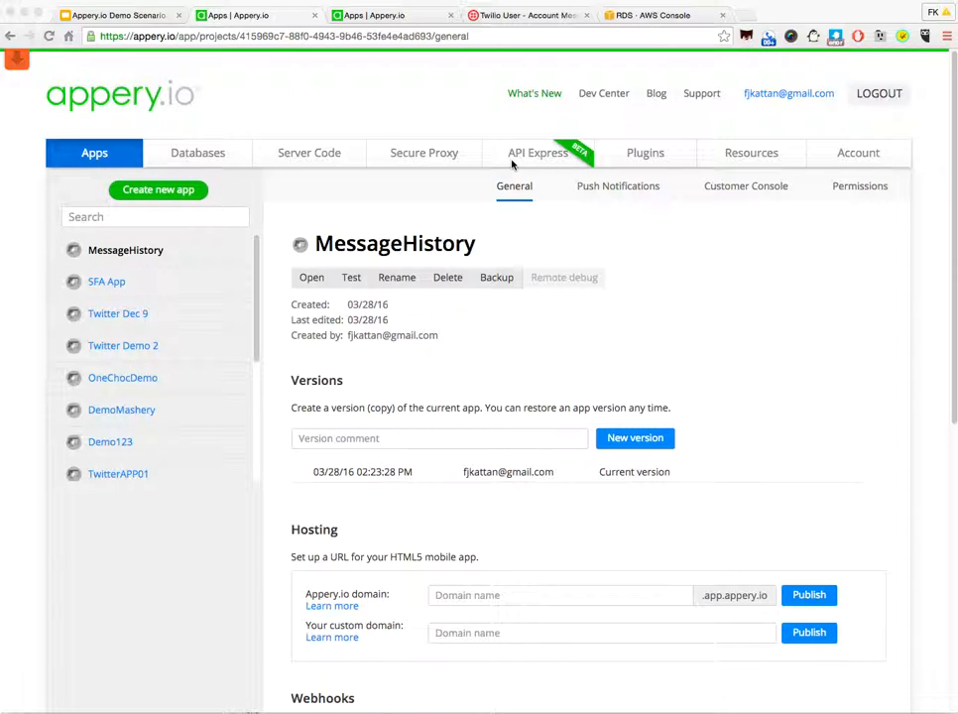
Step: Check the demo scenario slide, and create a new Appery.io app named MessagingApp from the jQuery Mobile App template
{"action": "left_click", "coordinate": [135, 15]}
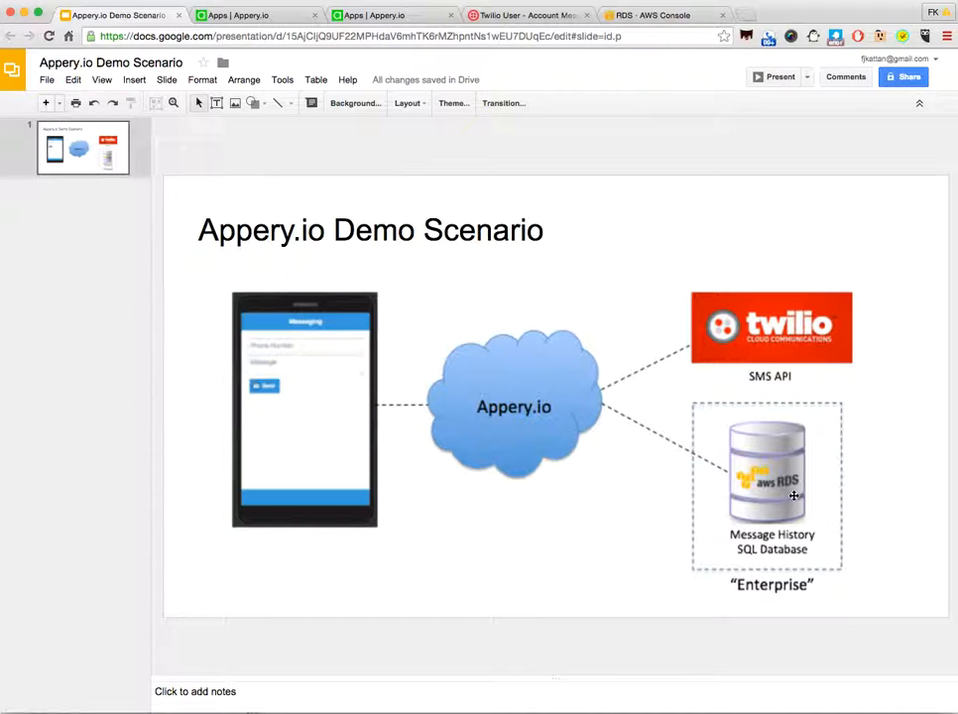
{"action": "left_click", "coordinate": [274, 15]}
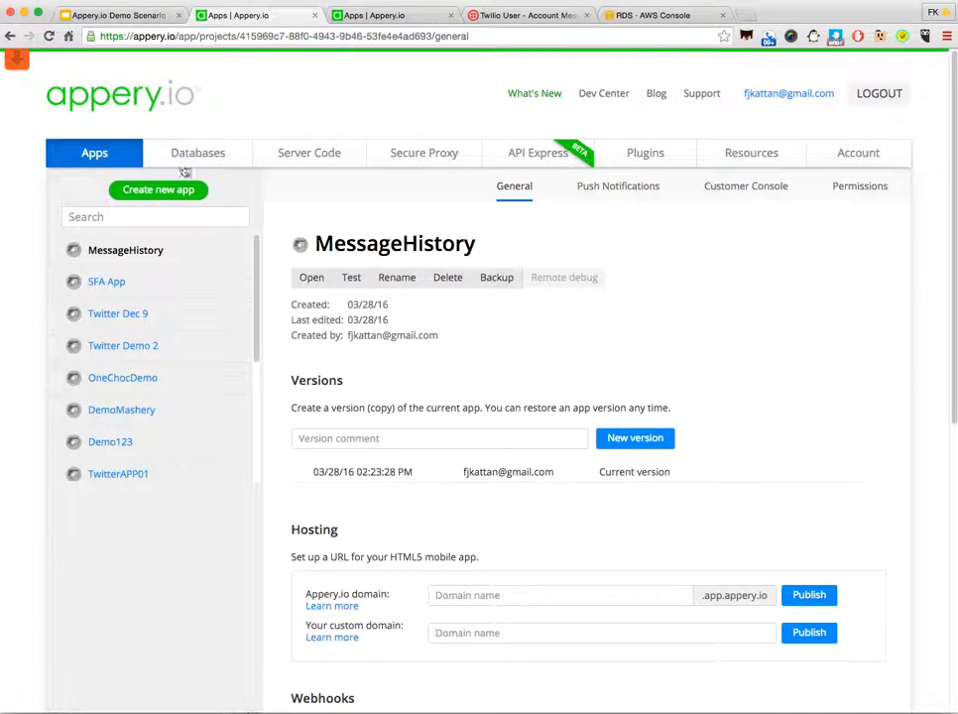
{"action": "left_click", "coordinate": [157, 192]}
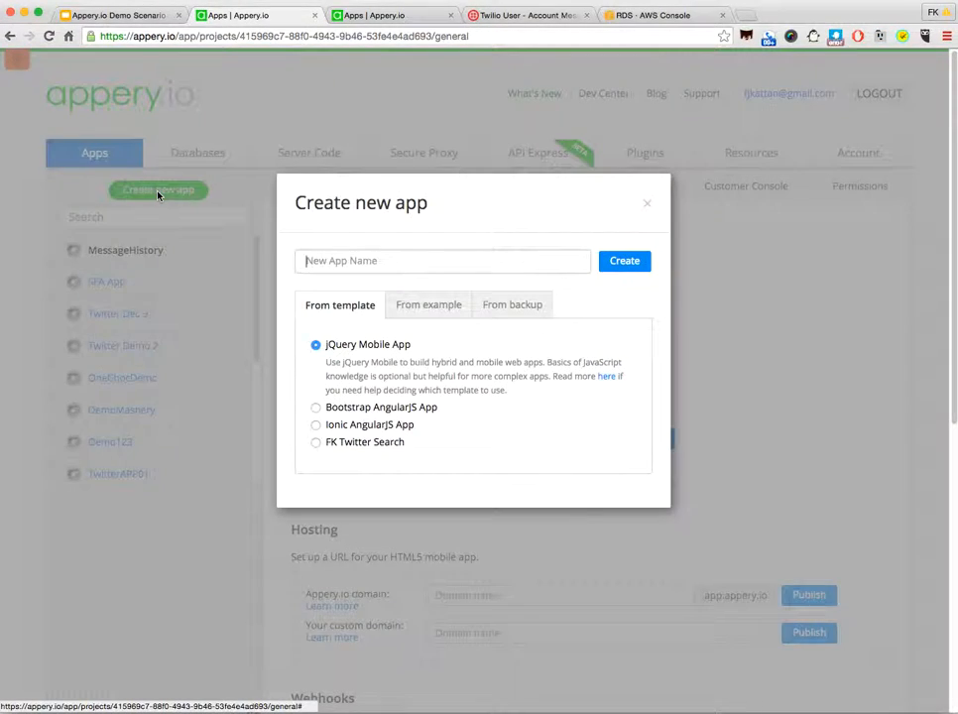
{"action": "type", "text": "Me"}
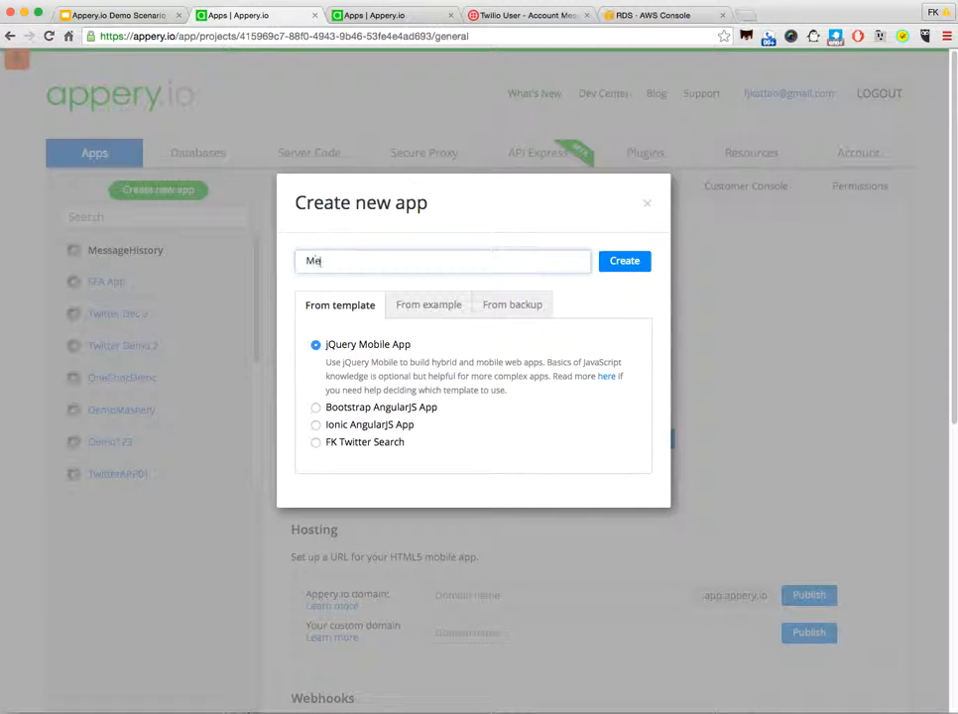
{"action": "type", "text": "ssagingApp"}
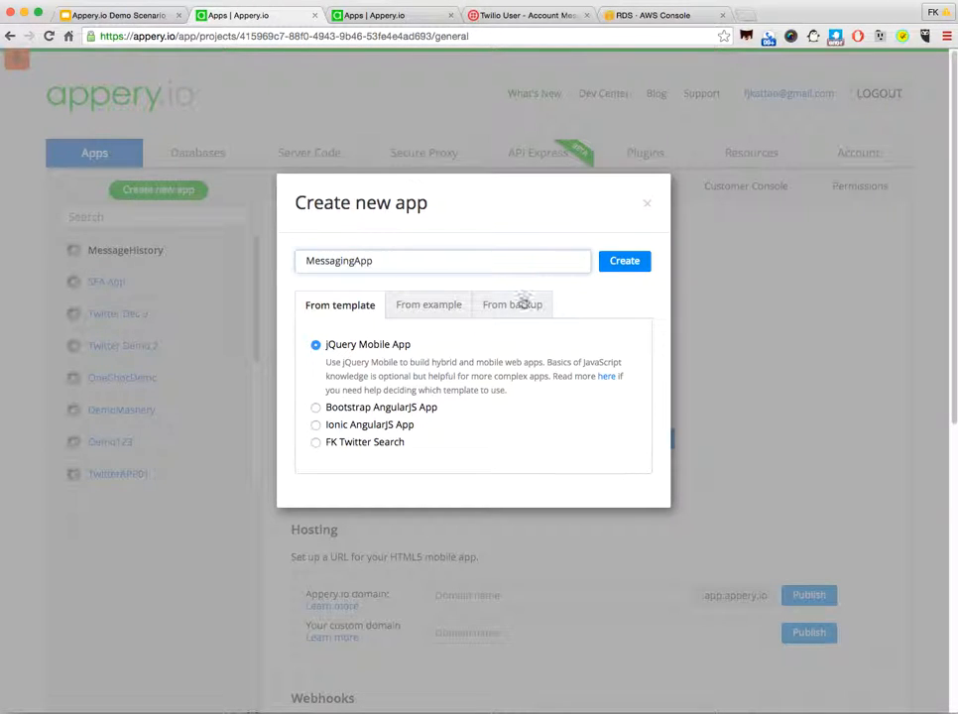
{"action": "left_click", "coordinate": [626, 270]}
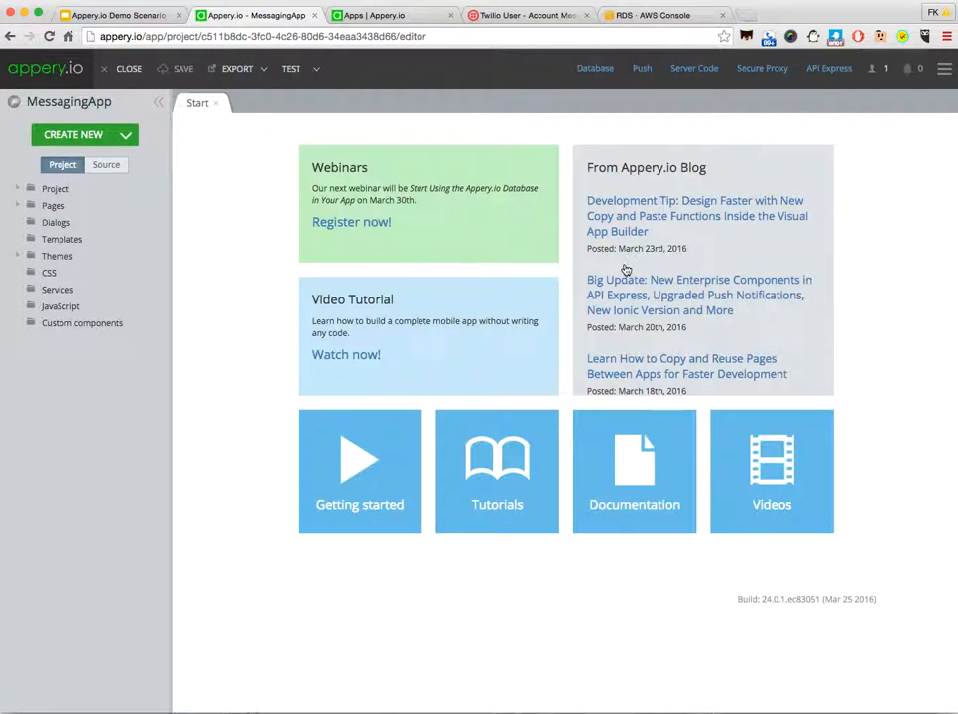
Step: Open the startScreen page and set its header text to "Messaging"
{"action": "left_click", "coordinate": [18, 207]}
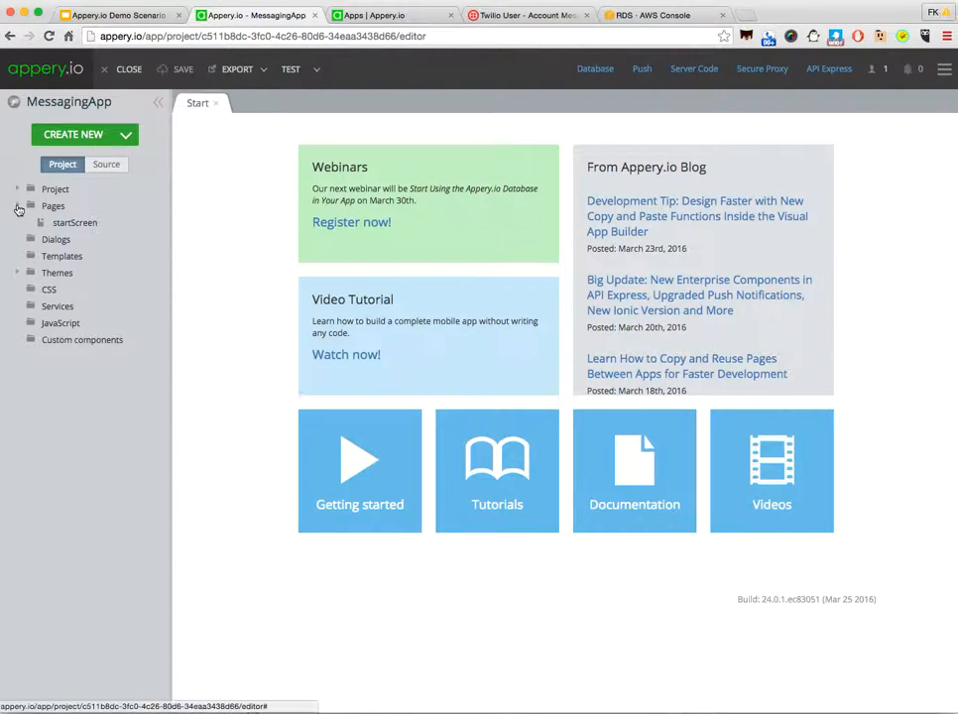
{"action": "left_click", "coordinate": [69, 225]}
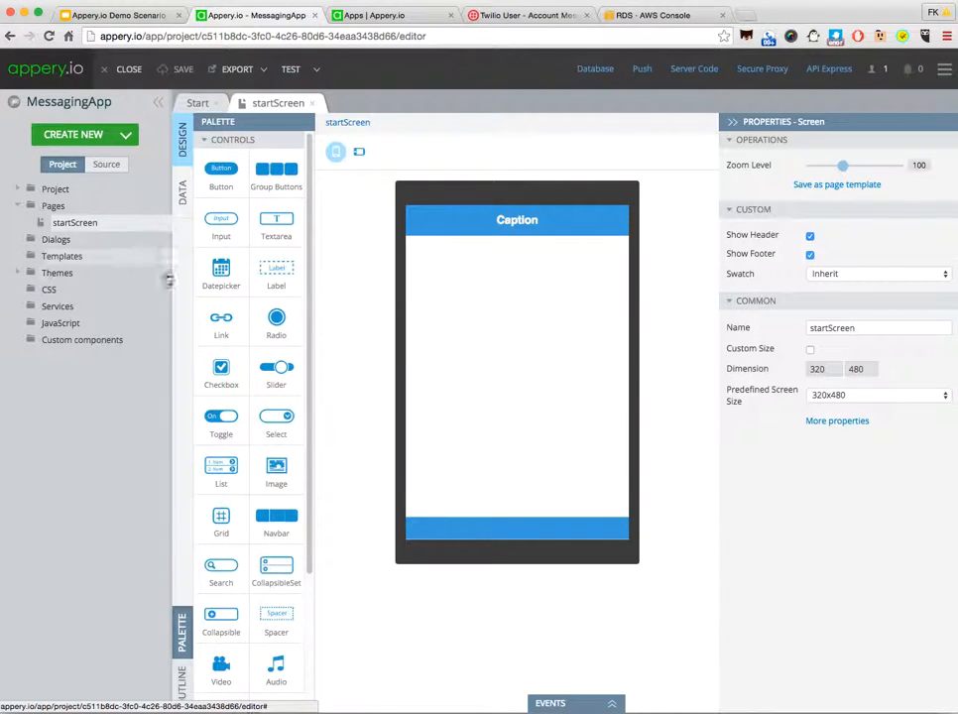
{"action": "scroll", "coordinate": [222, 475], "scroll_direction": "down", "scroll_amount": 4}
{"action": "scroll", "coordinate": [231, 423], "scroll_direction": "up", "scroll_amount": 4}
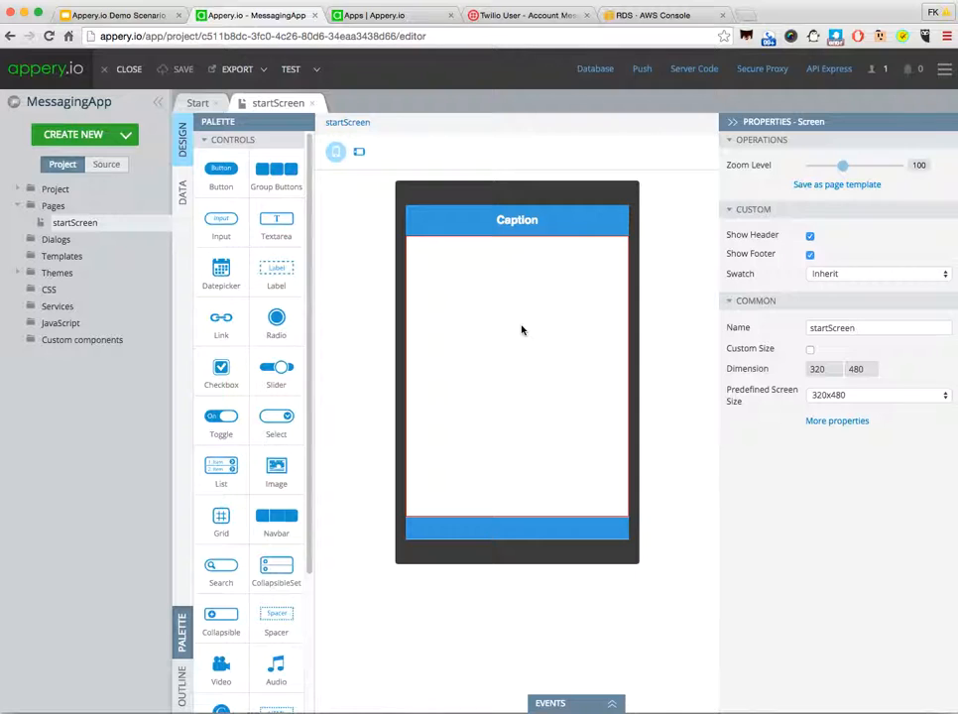
{"action": "left_click", "coordinate": [518, 226]}
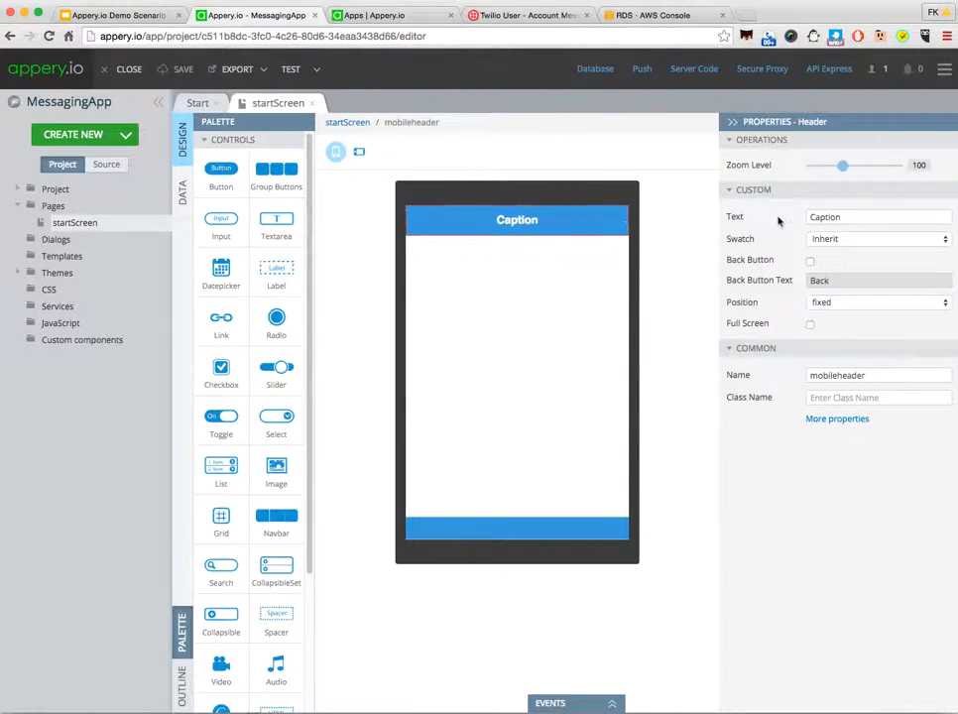
{"action": "left_click_drag", "start_coordinate": [844, 218], "coordinate": [772, 219]}
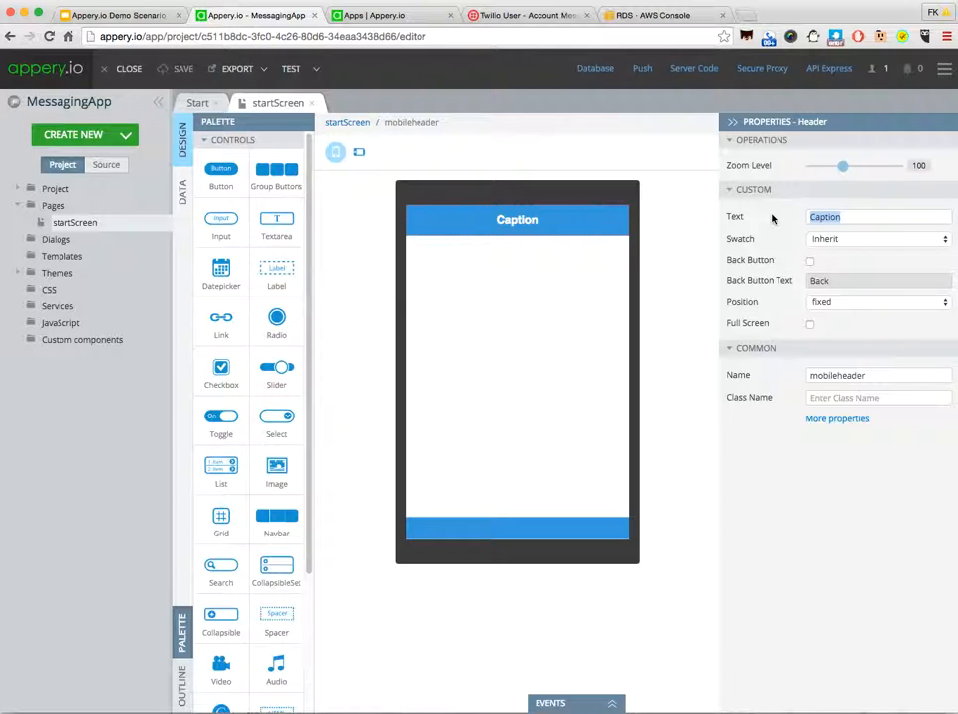
{"action": "type", "text": "M"}
{"action": "key", "text": "BackSpace"}
{"action": "type", "text": "Messaging"}
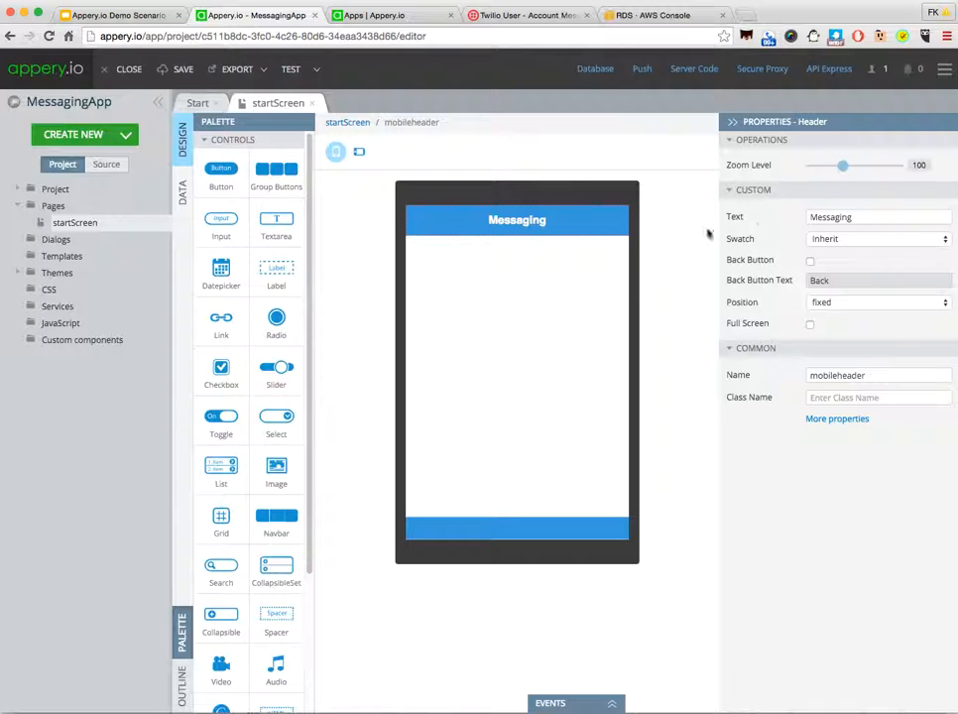
Step: Add an Input below the header with empty text and the placeholder "Phone Number"
{"action": "left_click_drag", "start_coordinate": [221, 220], "coordinate": [481, 261]}
{"action": "double_click", "coordinate": [853, 236]}
{"action": "key", "text": "BackSpace"}
{"action": "left_click", "coordinate": [832, 261]}
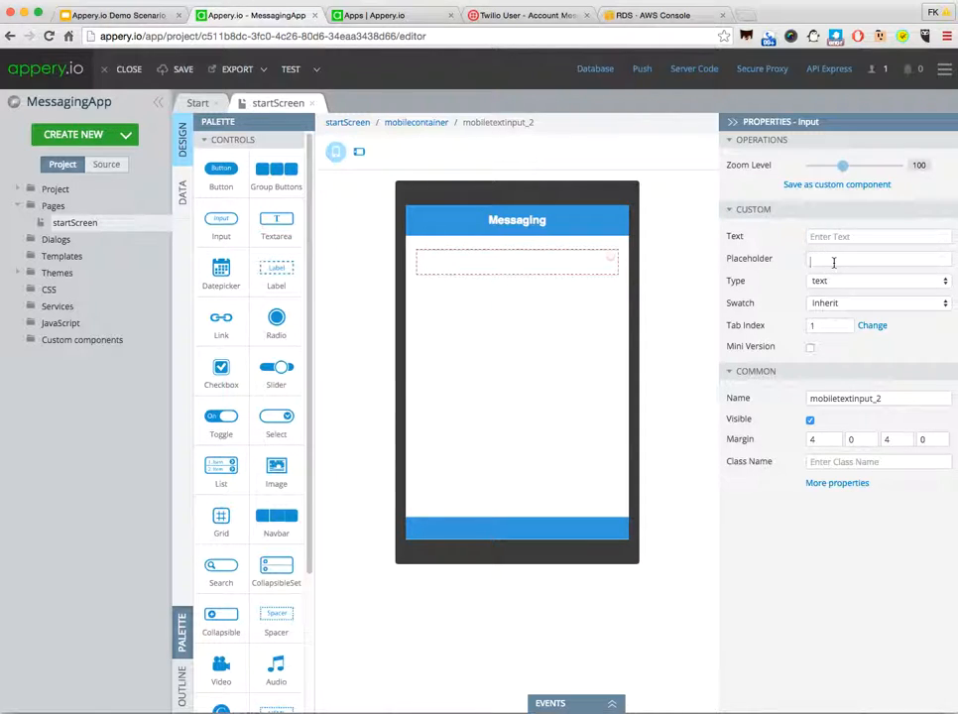
{"action": "type", "text": "Phone Number"}
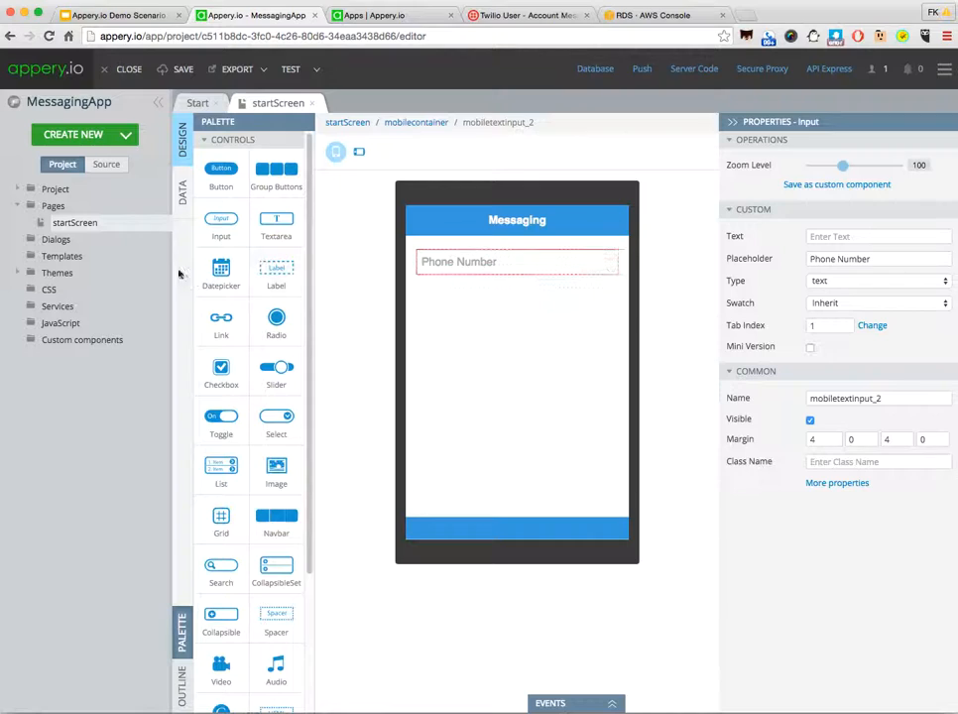
Step: Add a Textarea below the Phone Number input, clear its default text and set its placeholder to "Message"
{"action": "left_click_drag", "start_coordinate": [221, 220], "coordinate": [452, 298]}
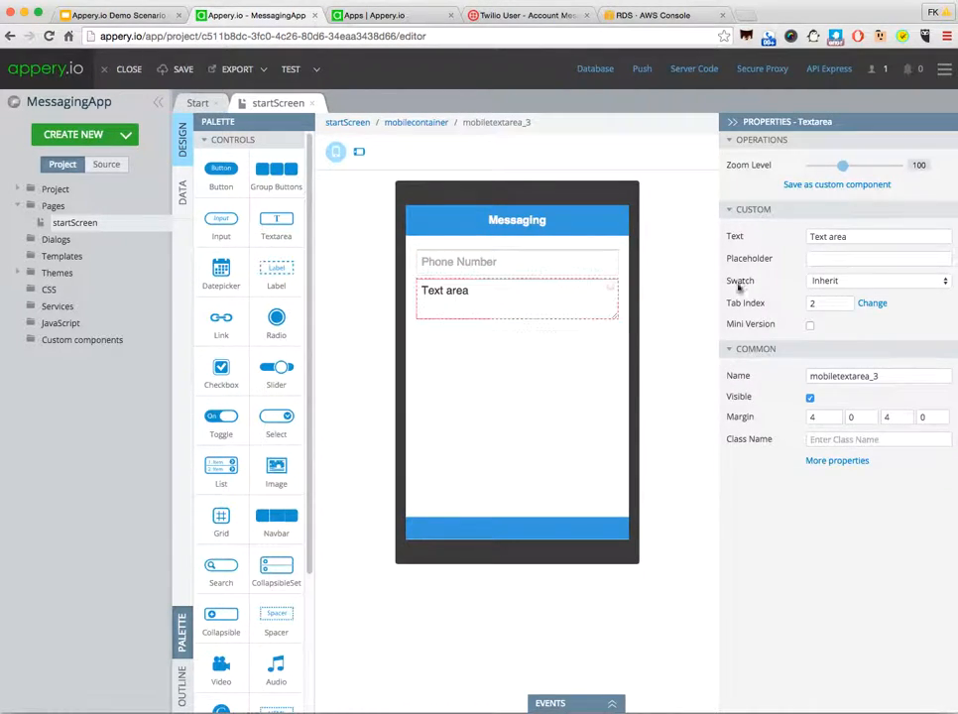
{"action": "left_click_drag", "start_coordinate": [849, 238], "coordinate": [754, 241]}
{"action": "key", "text": "BackSpace"}
{"action": "left_click", "coordinate": [819, 257]}
{"action": "type", "text": "Message"}
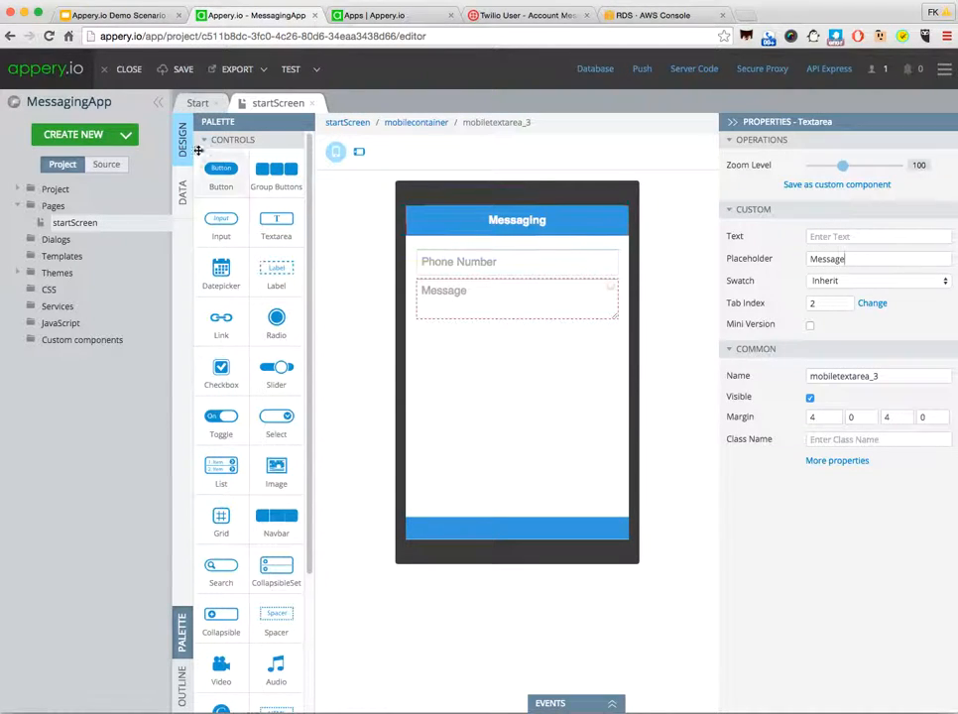
Step: Add a Button below the Message area with the text "Send", mini version, inline layout and an envelope icon
{"action": "left_click_drag", "start_coordinate": [222, 179], "coordinate": [475, 339]}
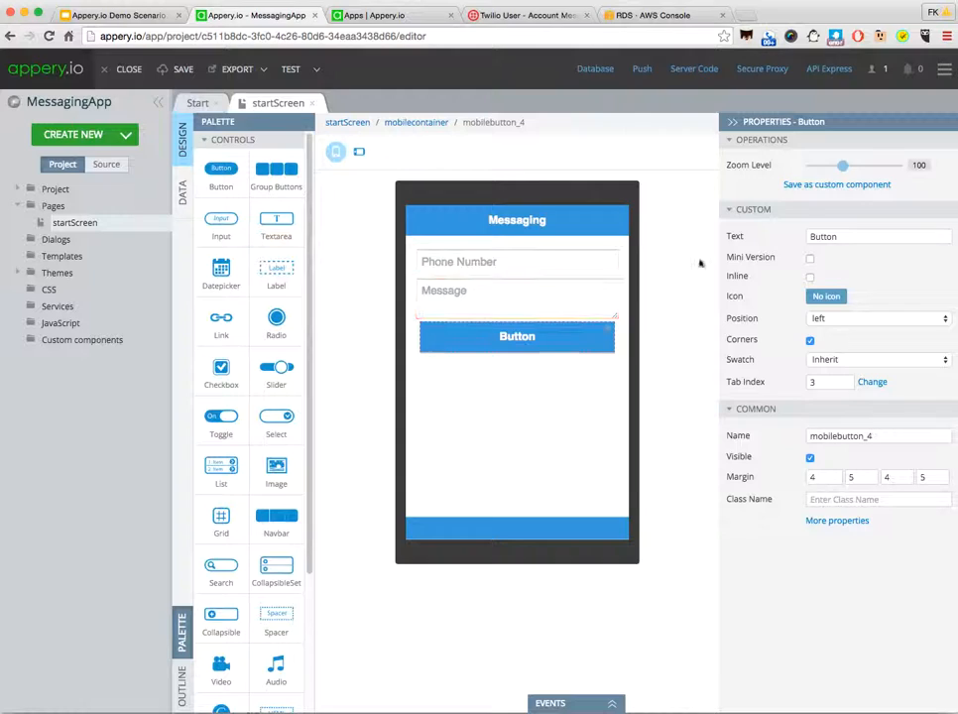
{"action": "type", "text": "Send"}
{"action": "left_click", "coordinate": [810, 259]}
{"action": "left_click", "coordinate": [810, 277]}
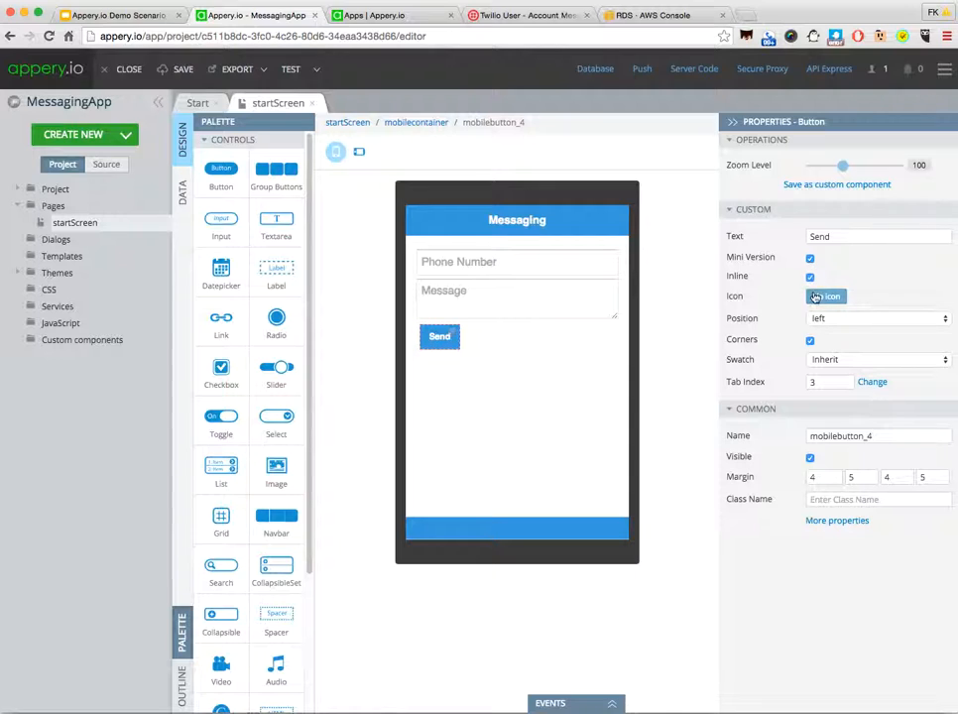
{"action": "left_click", "coordinate": [822, 297]}
{"action": "left_click", "coordinate": [348, 298]}
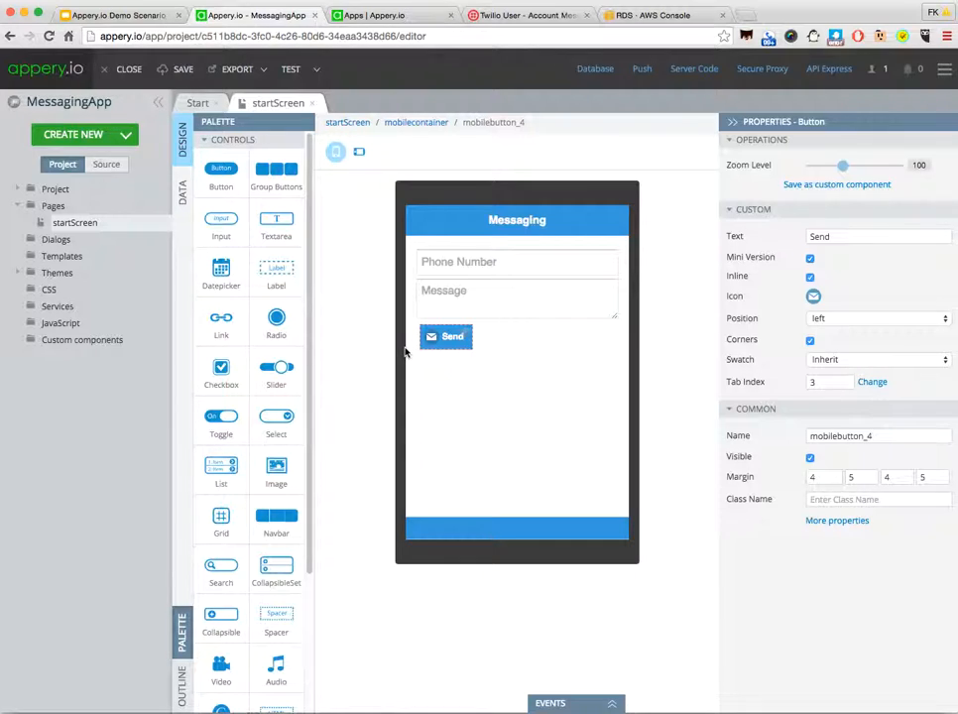
Step: Create a new REST service named TwilioRESTService
{"action": "left_click", "coordinate": [104, 136]}
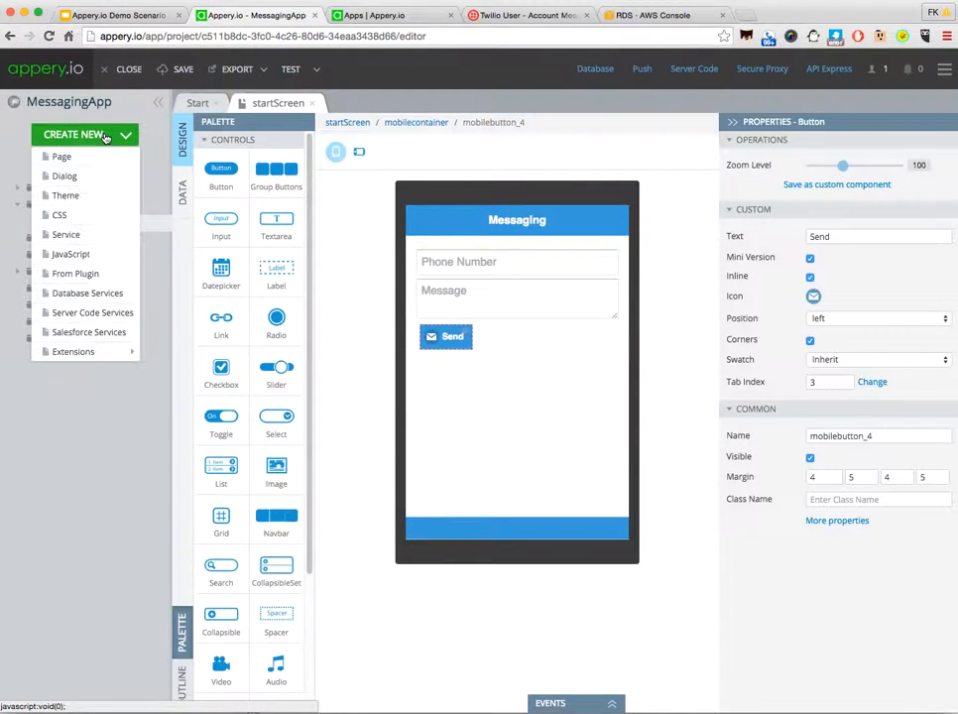
{"action": "left_click", "coordinate": [91, 237]}
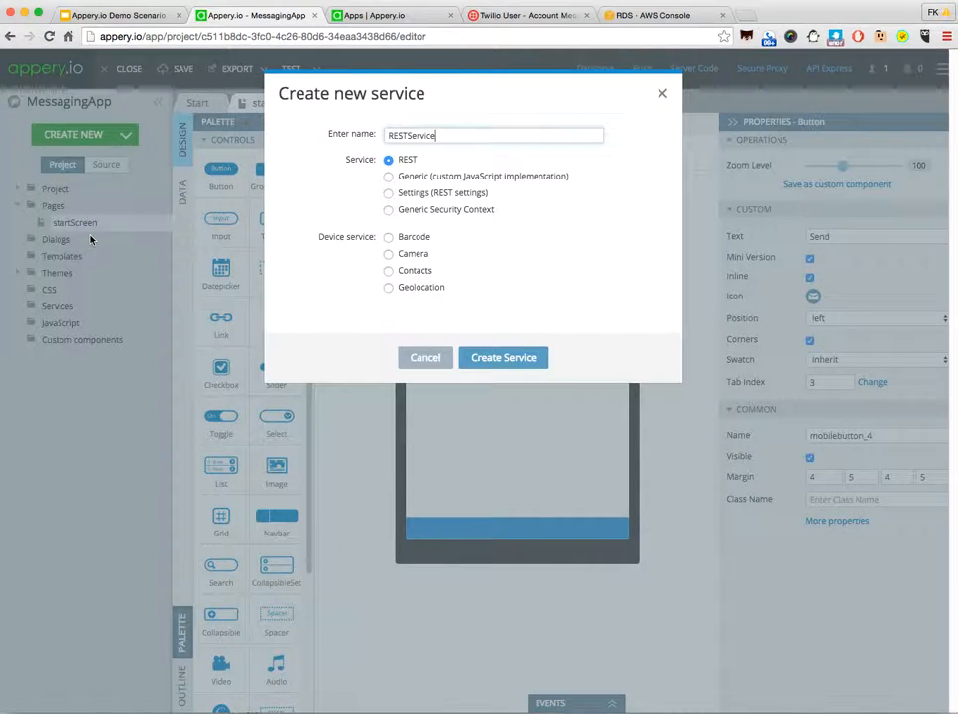
{"action": "left_click", "coordinate": [389, 135]}
{"action": "type", "text": "Twilio"}
{"action": "left_click", "coordinate": [490, 361]}
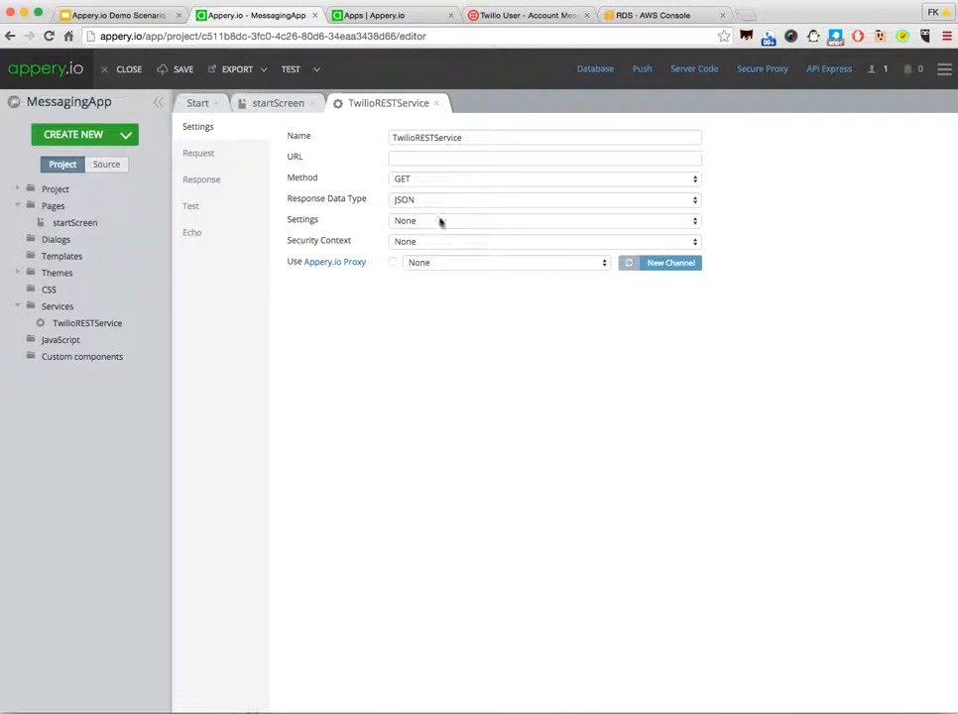
Step: Copy the Messages.json endpoint URL from the Curl request in Twilio's API Explorer into the service's URL setting
{"action": "left_click", "coordinate": [406, 160]}
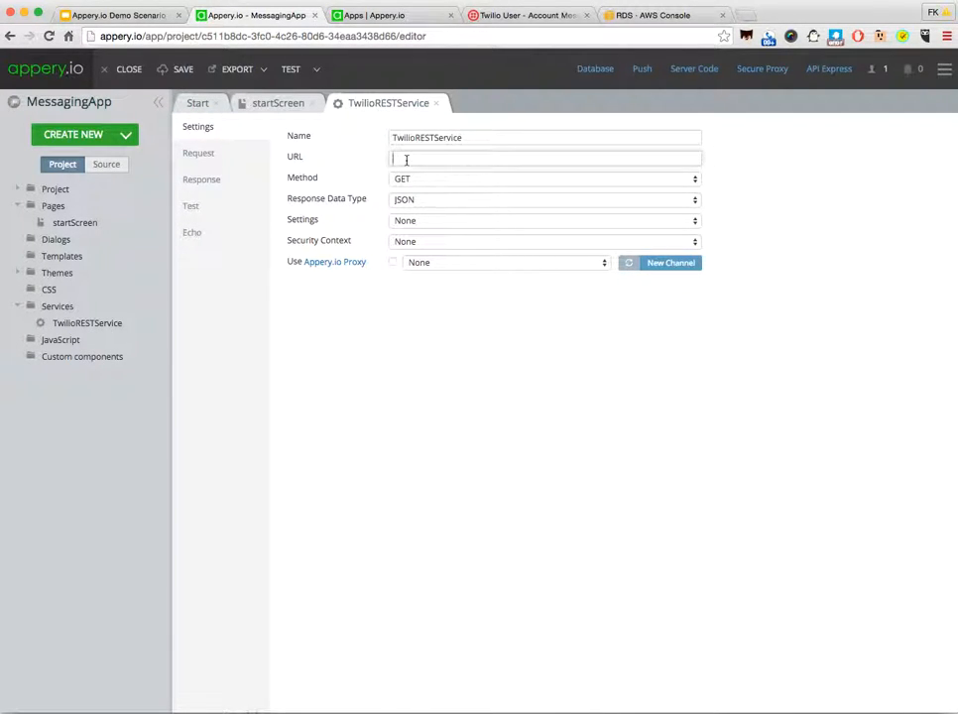
{"action": "left_click", "coordinate": [506, 17]}
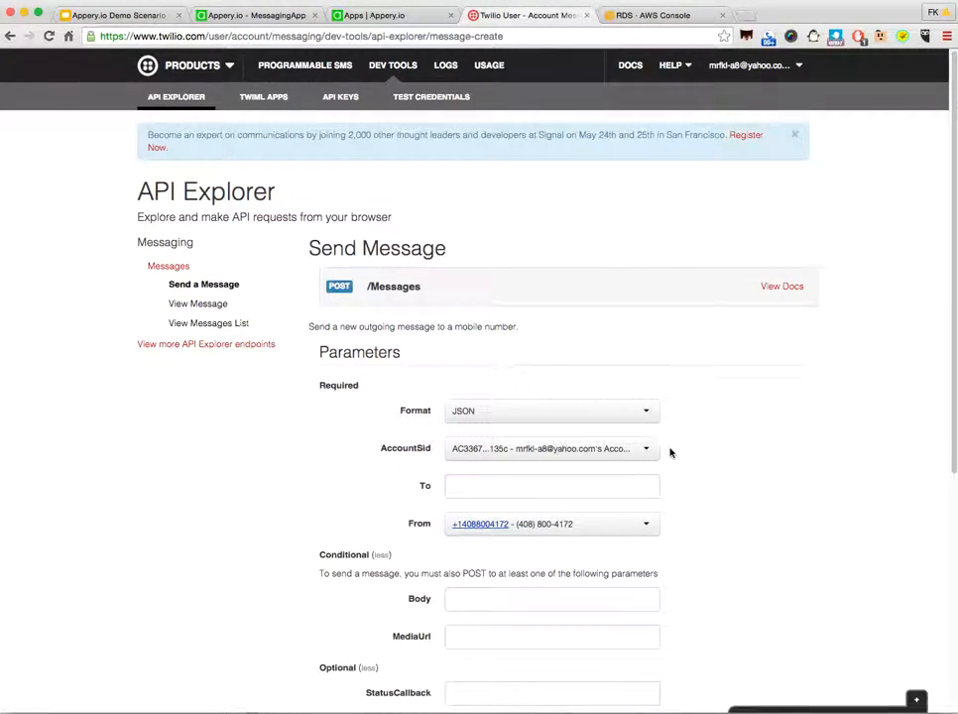
{"action": "scroll", "coordinate": [669, 451], "scroll_direction": "down", "scroll_amount": 5}
{"action": "scroll", "coordinate": [667, 452], "scroll_direction": "down", "scroll_amount": 2}
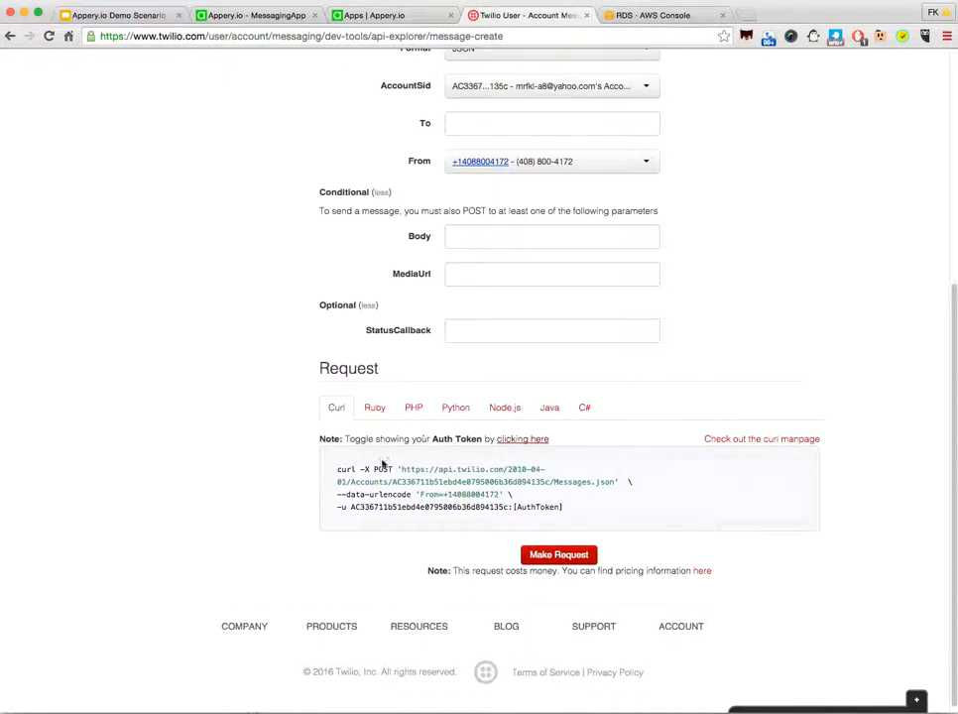
{"action": "left_click_drag", "start_coordinate": [400, 469], "coordinate": [616, 482]}
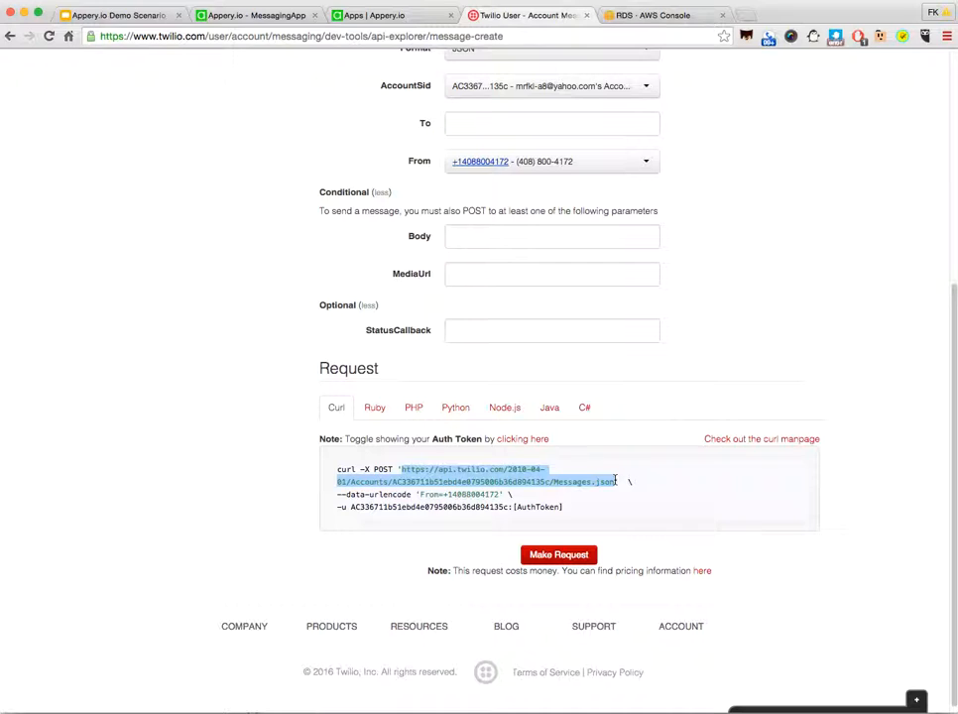
{"action": "left_click", "coordinate": [235, 16]}
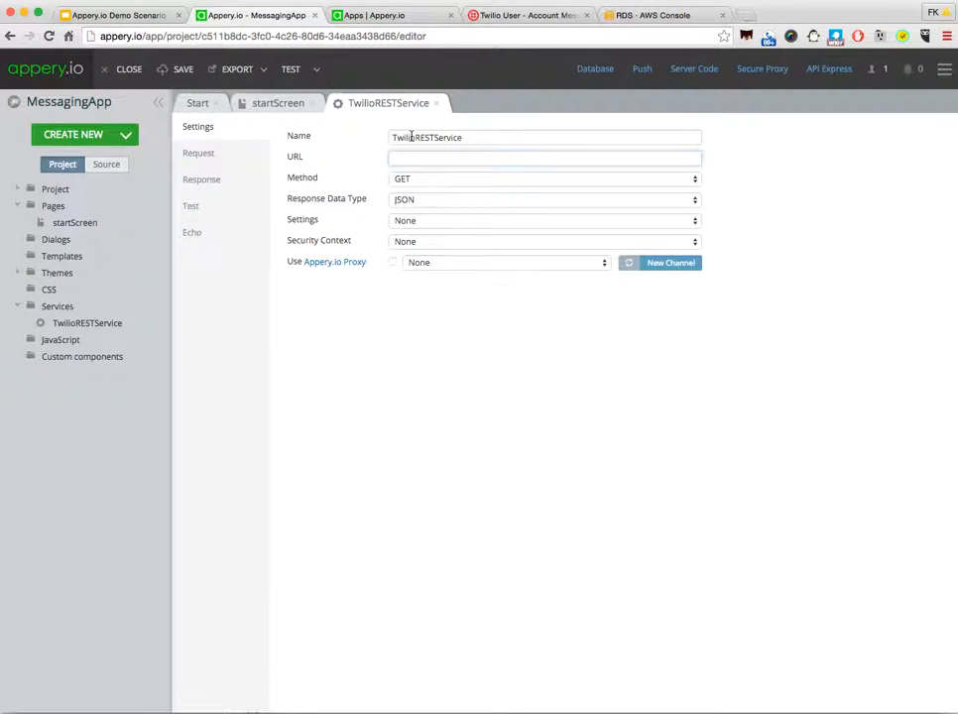
{"action": "key", "text": "ctrl+v"}
Step: Set the service's method to POST, request content type to x-www-form-urlencoded and Appery.io proxy to Twilio
{"action": "left_click", "coordinate": [417, 180]}
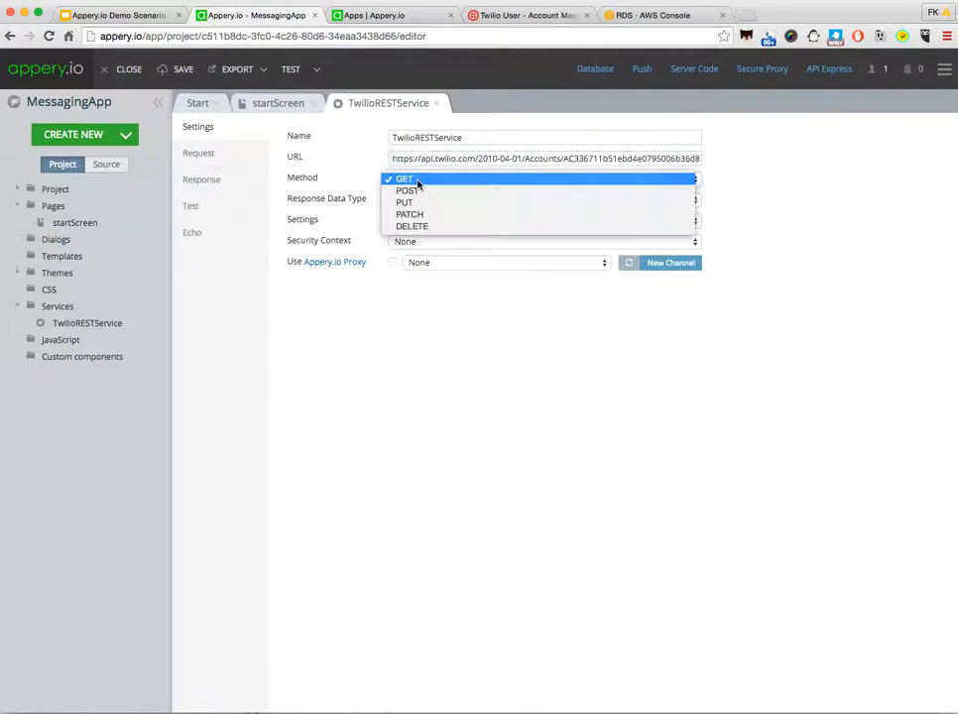
{"action": "left_click", "coordinate": [416, 191]}
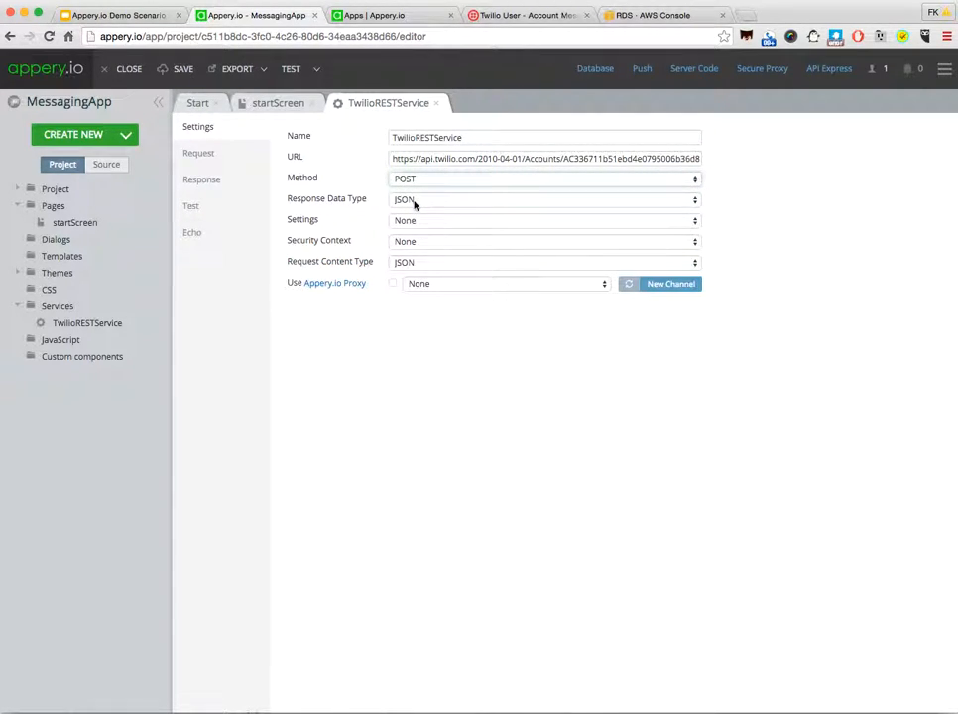
{"action": "left_click", "coordinate": [431, 263]}
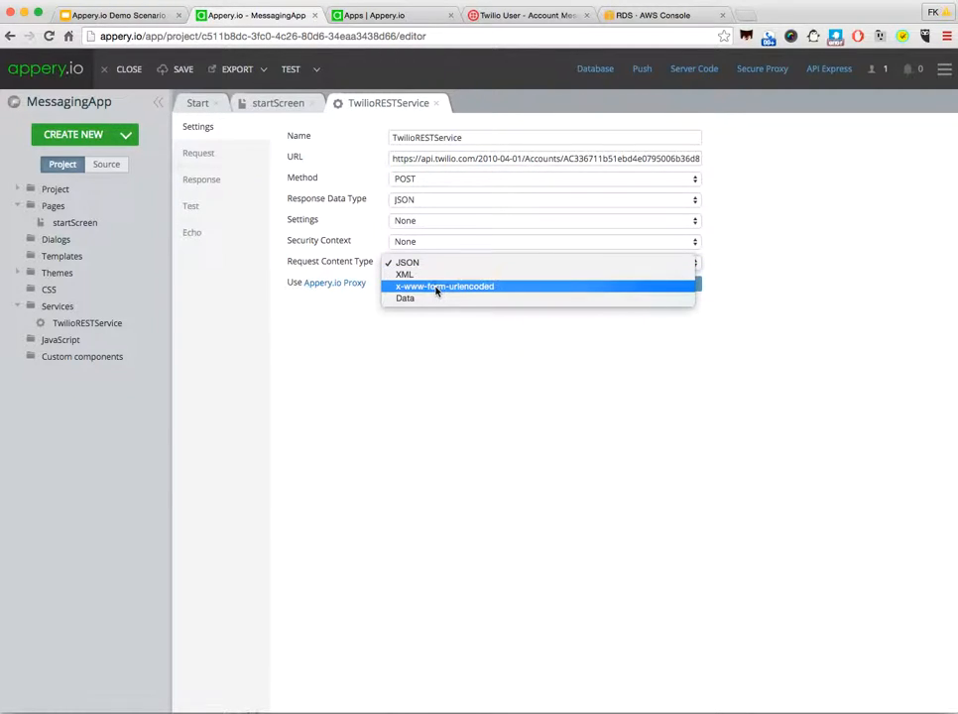
{"action": "left_click", "coordinate": [437, 286]}
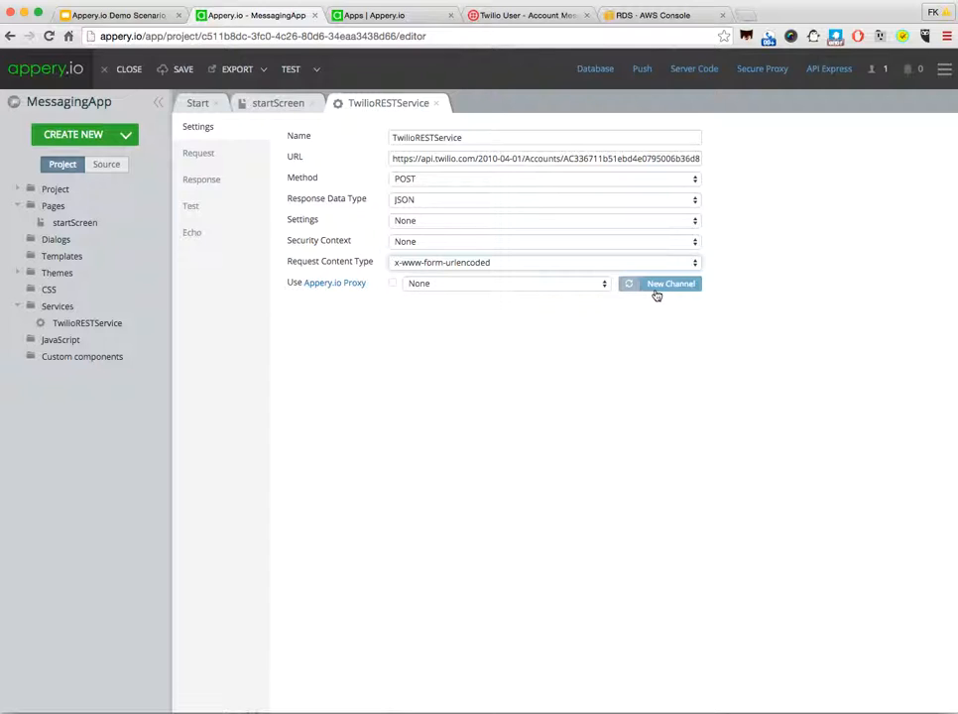
{"action": "left_click", "coordinate": [571, 285]}
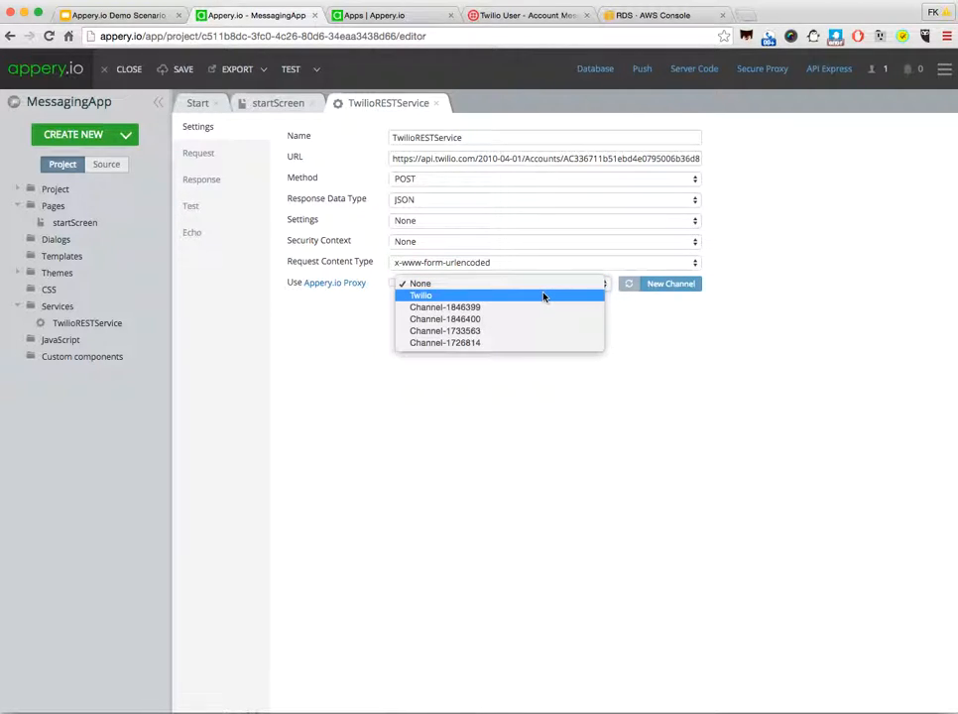
{"action": "left_click", "coordinate": [543, 296]}
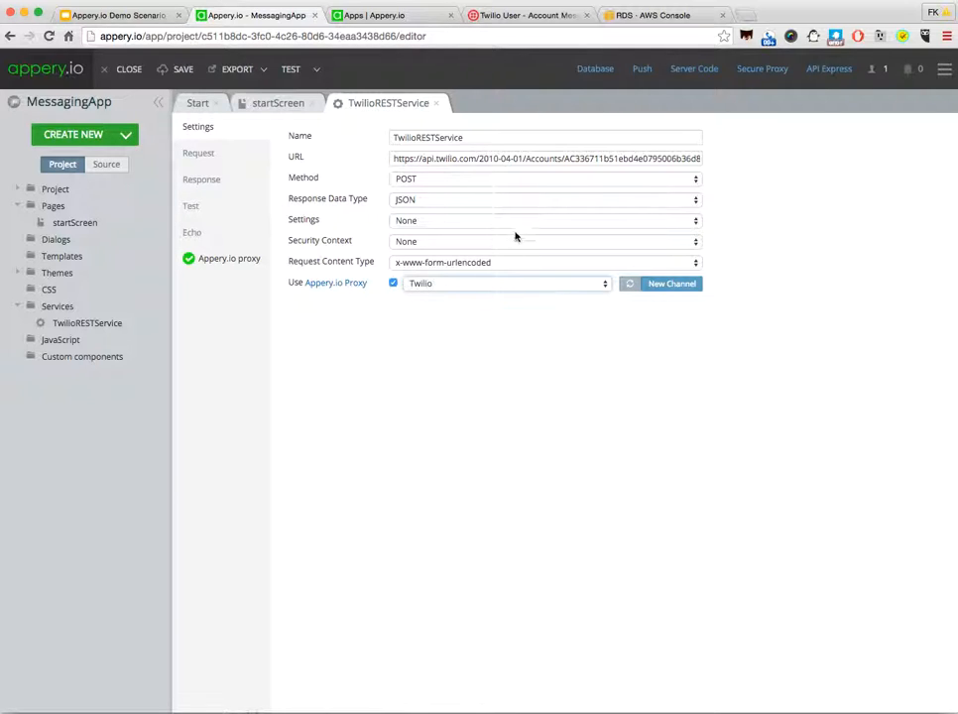
Step: Reveal the auth token in Twilio's API Explorer and insert the account SID and token, followed by "@", before api.twilio.com in the service URL
{"action": "left_click", "coordinate": [514, 16]}
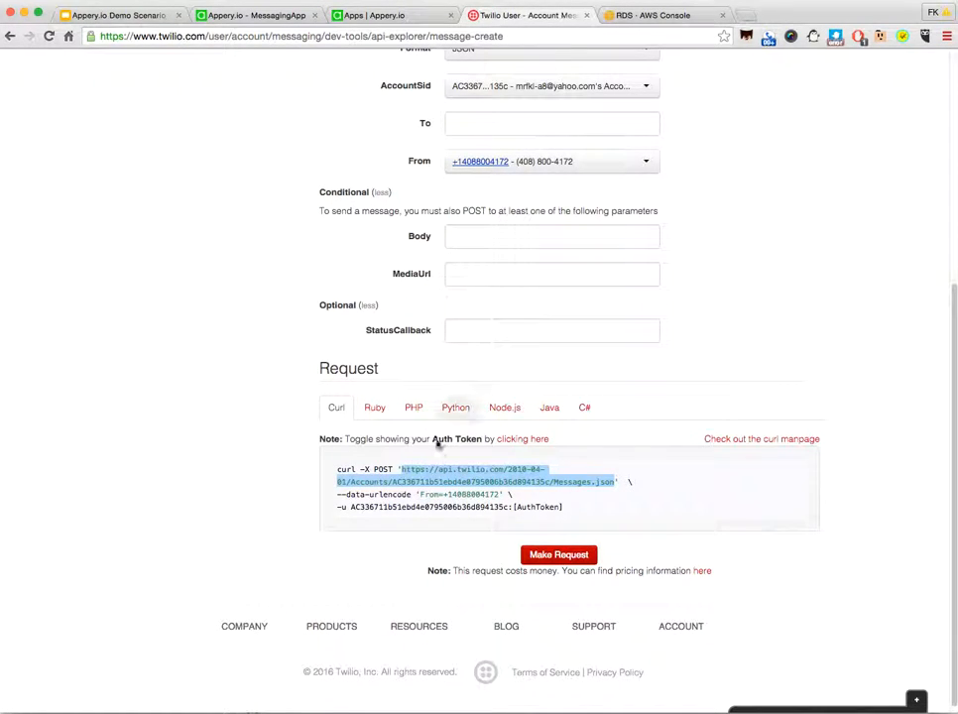
{"action": "left_click", "coordinate": [520, 439]}
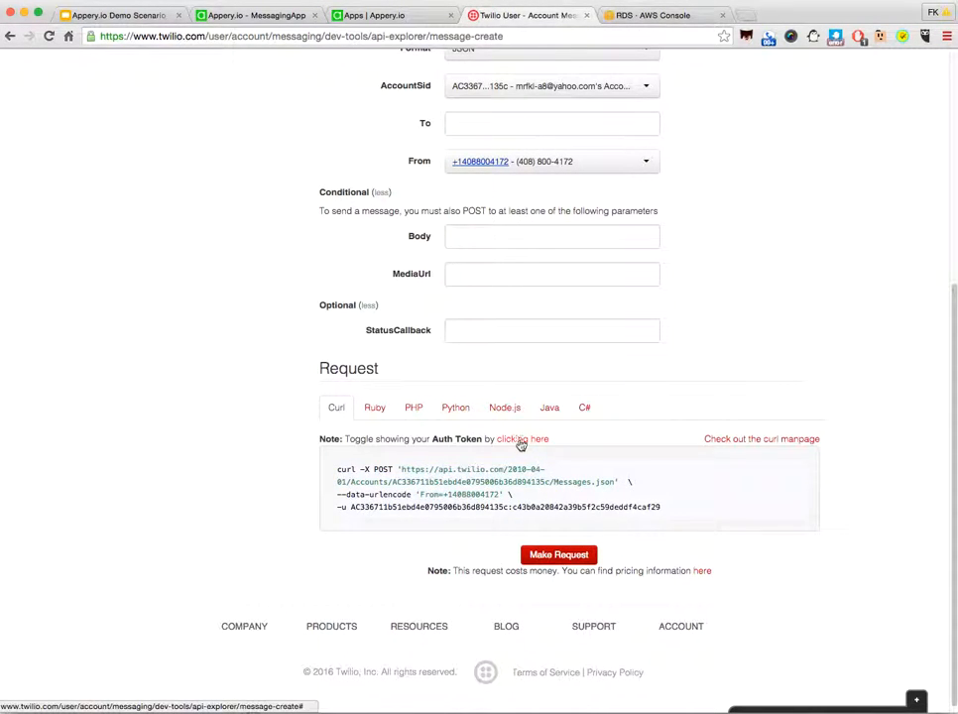
{"action": "left_click_drag", "start_coordinate": [350, 507], "coordinate": [664, 508]}
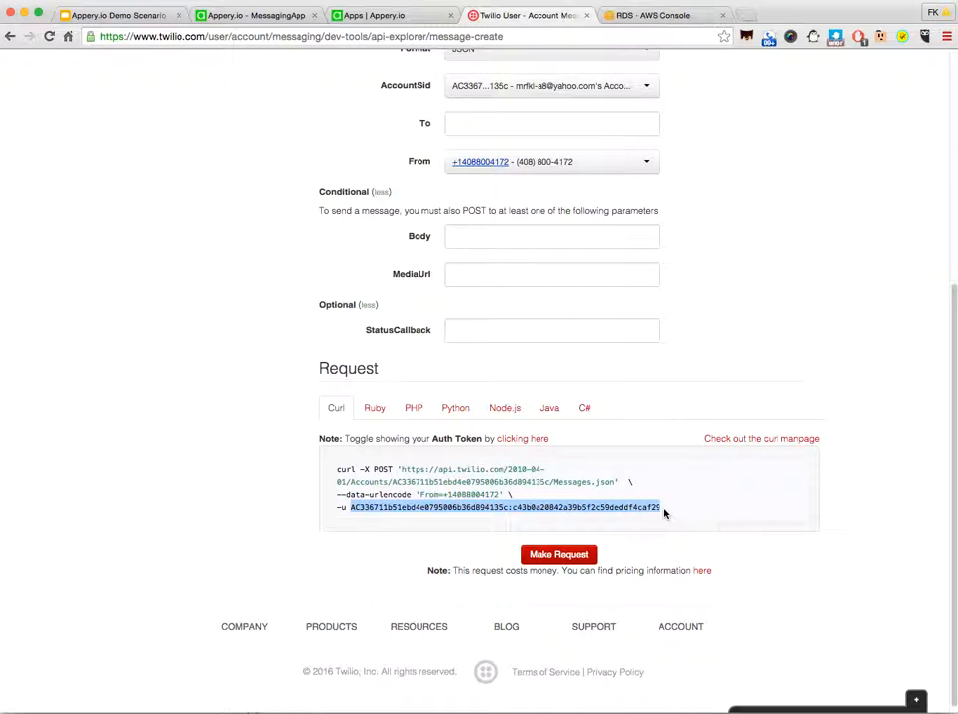
{"action": "left_click", "coordinate": [216, 18]}
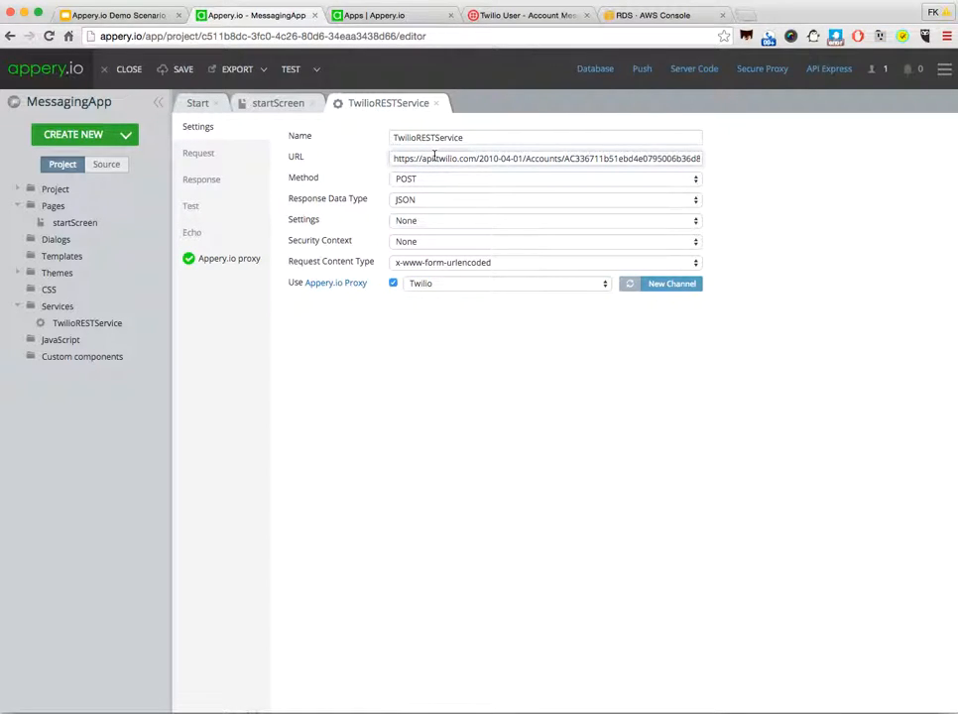
{"action": "key", "text": "ctrl+v"}
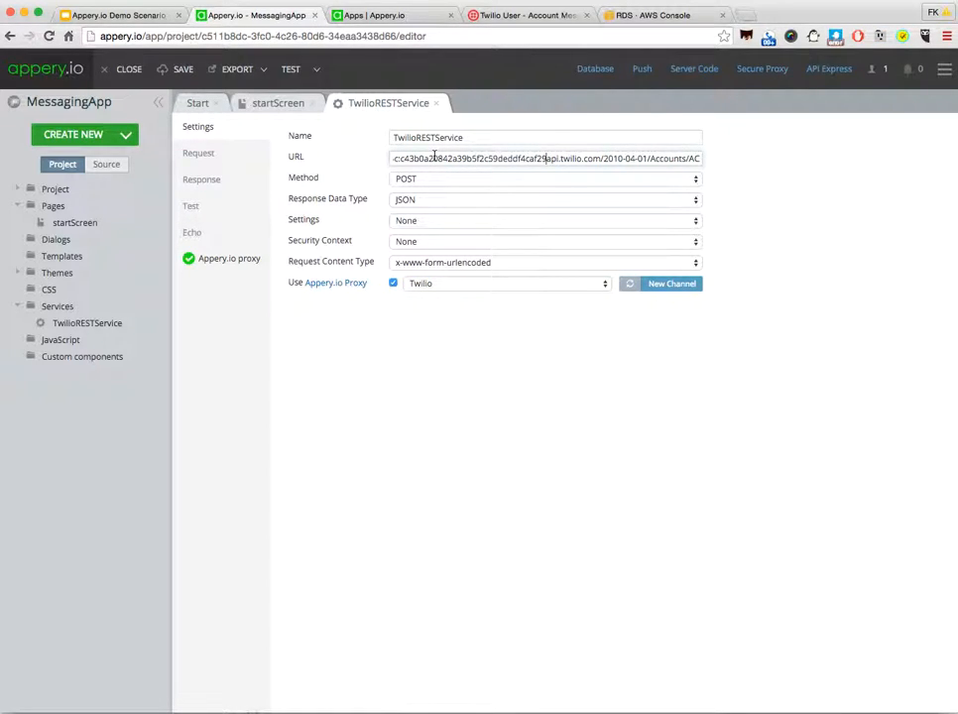
{"action": "type", "text": "@"}
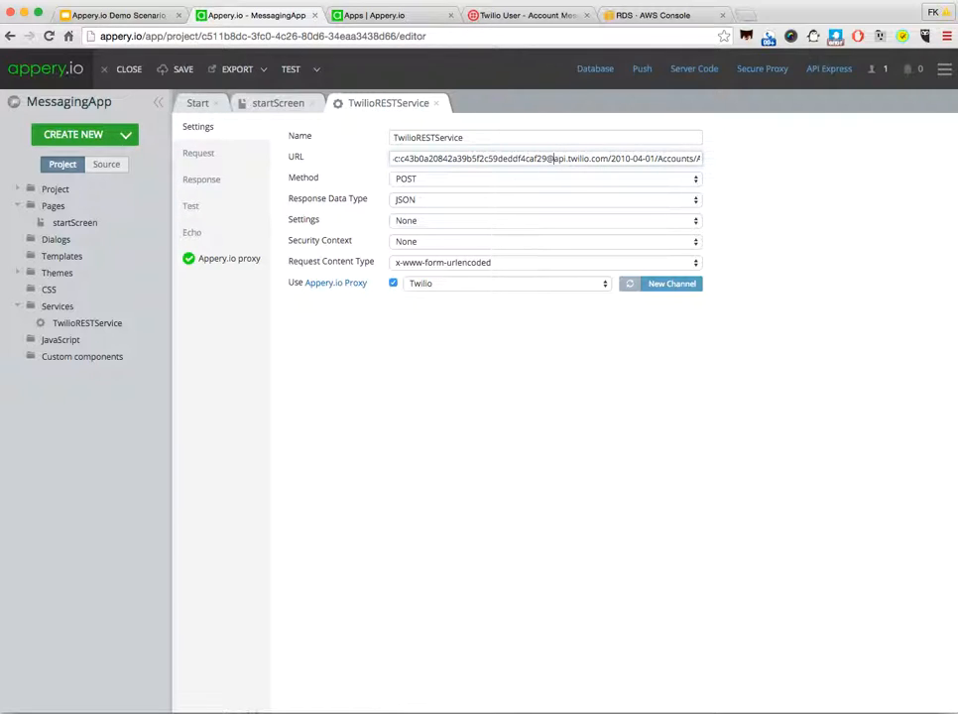
Step: Add the request body parameters To, From and Body to TwilioRESTService
{"action": "left_click", "coordinate": [209, 156]}
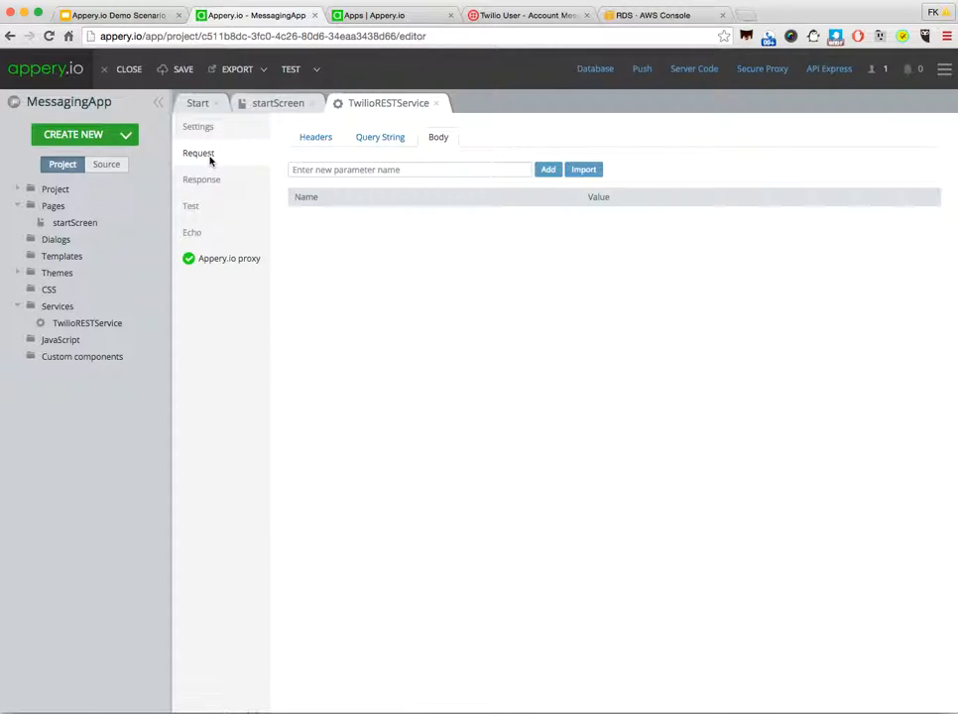
{"action": "left_click", "coordinate": [319, 171]}
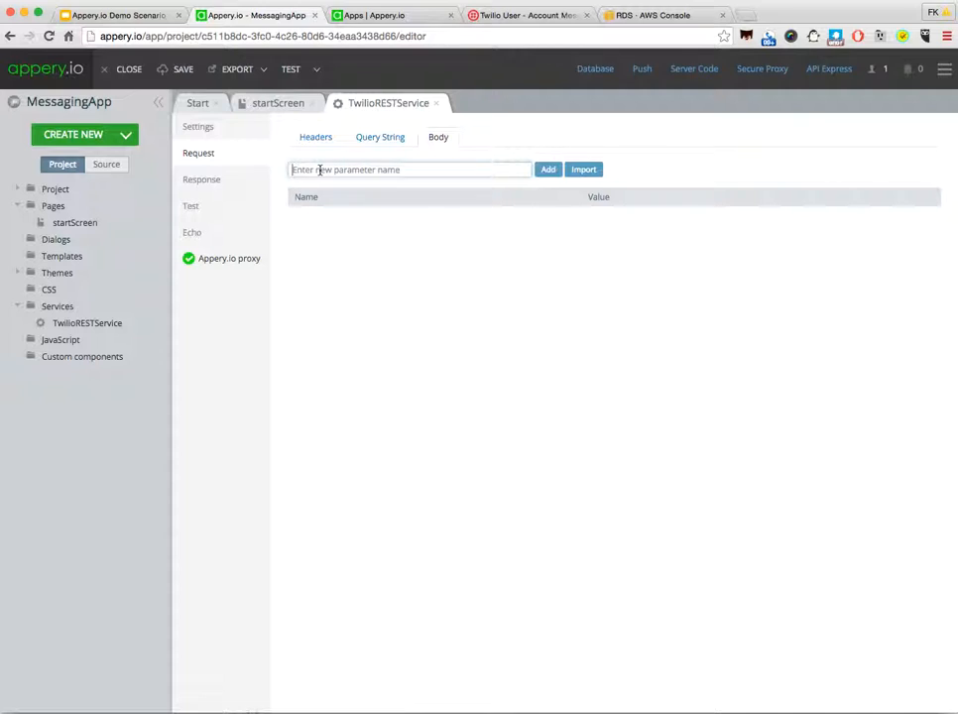
{"action": "type", "text": "To"}
{"action": "key", "text": "Return"}
{"action": "type", "text": "From"}
{"action": "key", "text": "Return"}
{"action": "type", "text": "Bo"}
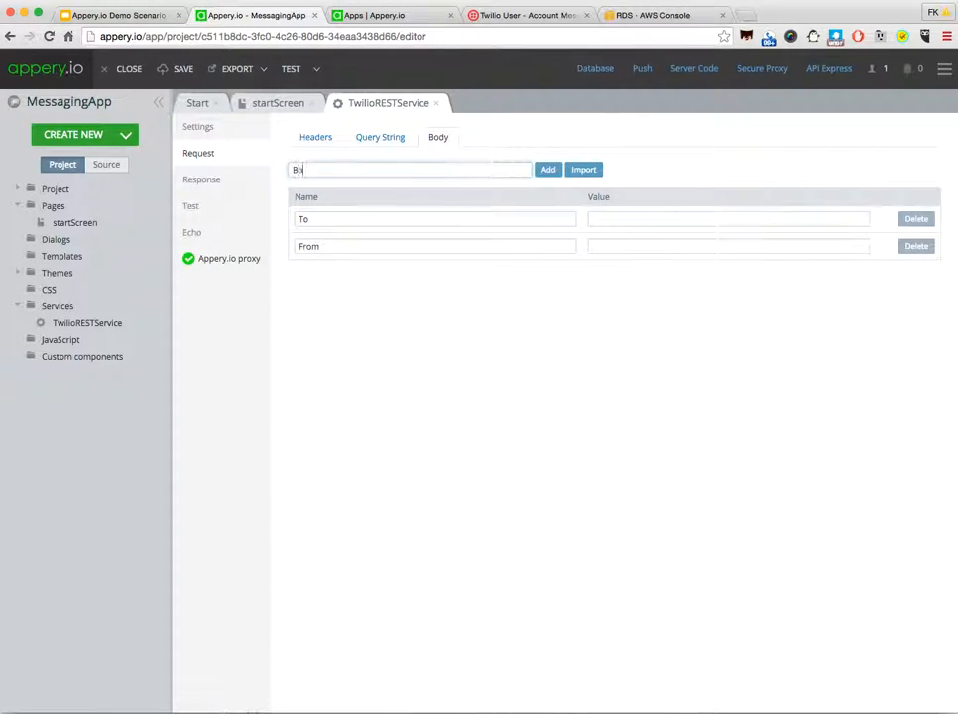
{"action": "type", "text": "dy"}
{"action": "key", "text": "Return"}
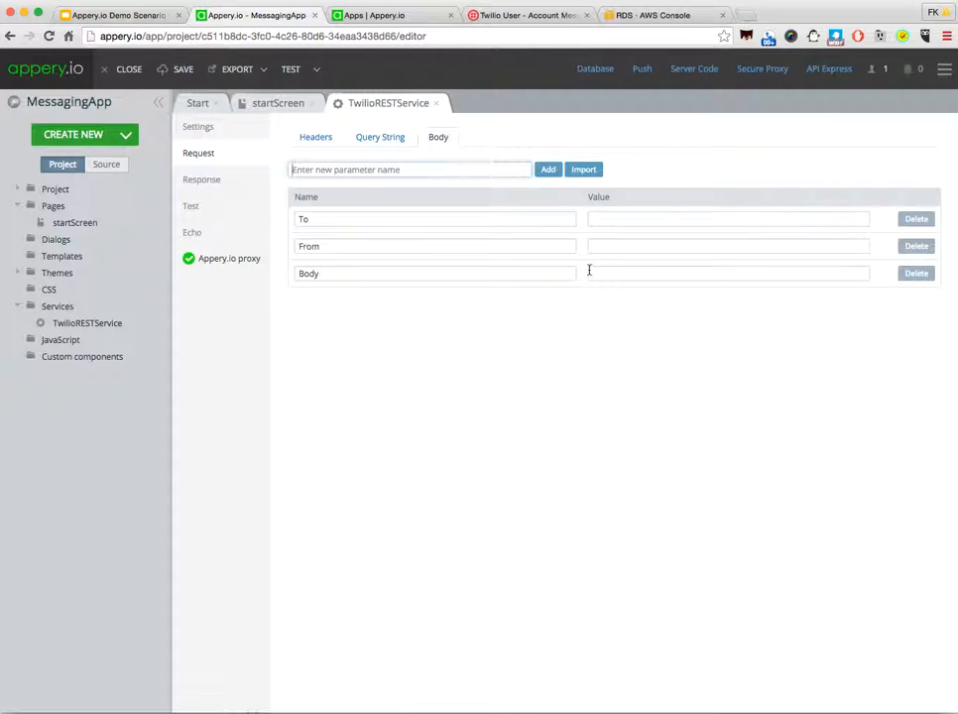
Step: Copy the sender phone number from Twilio's Curl request into the From parameter's default value
{"action": "left_click", "coordinate": [608, 246]}
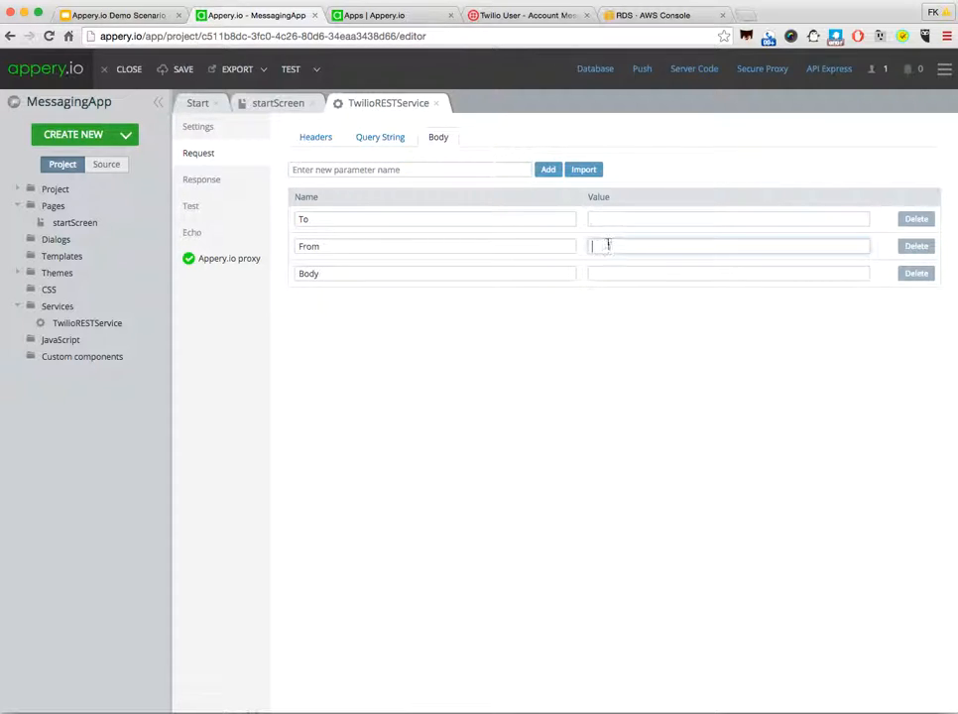
{"action": "left_click", "coordinate": [519, 17]}
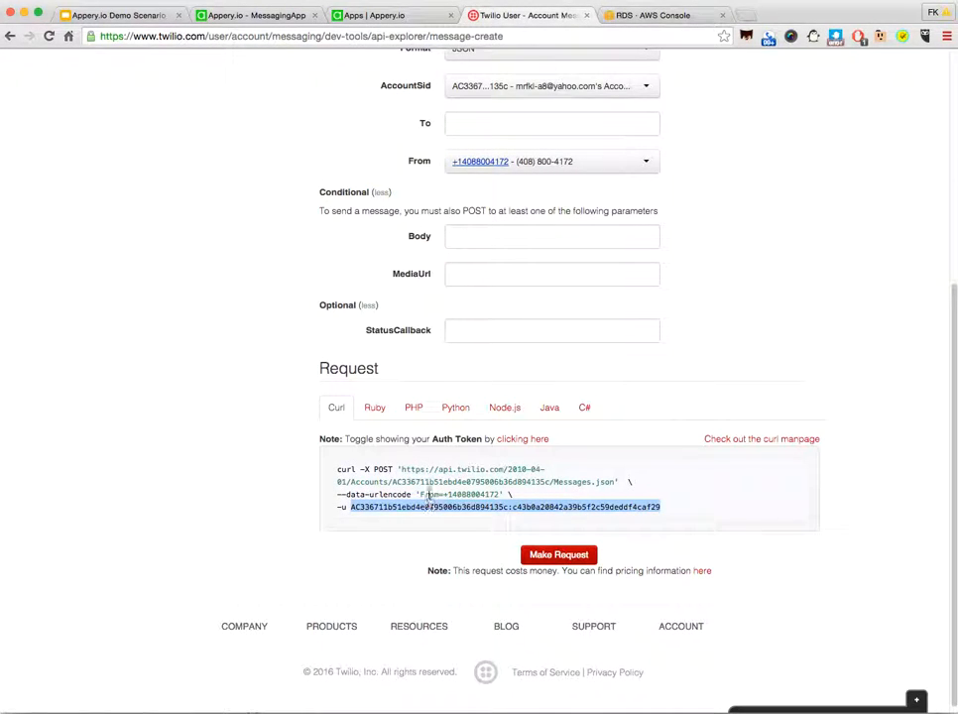
{"action": "left_click_drag", "start_coordinate": [500, 494], "coordinate": [443, 494]}
{"action": "key", "text": "super+c"}
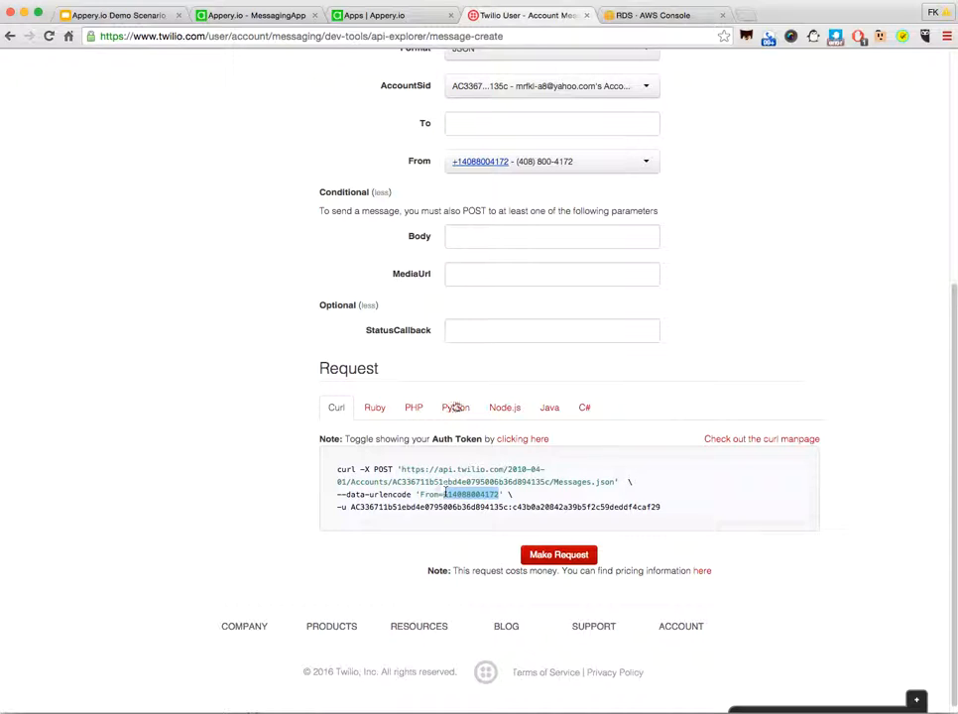
{"action": "left_click", "coordinate": [260, 16]}
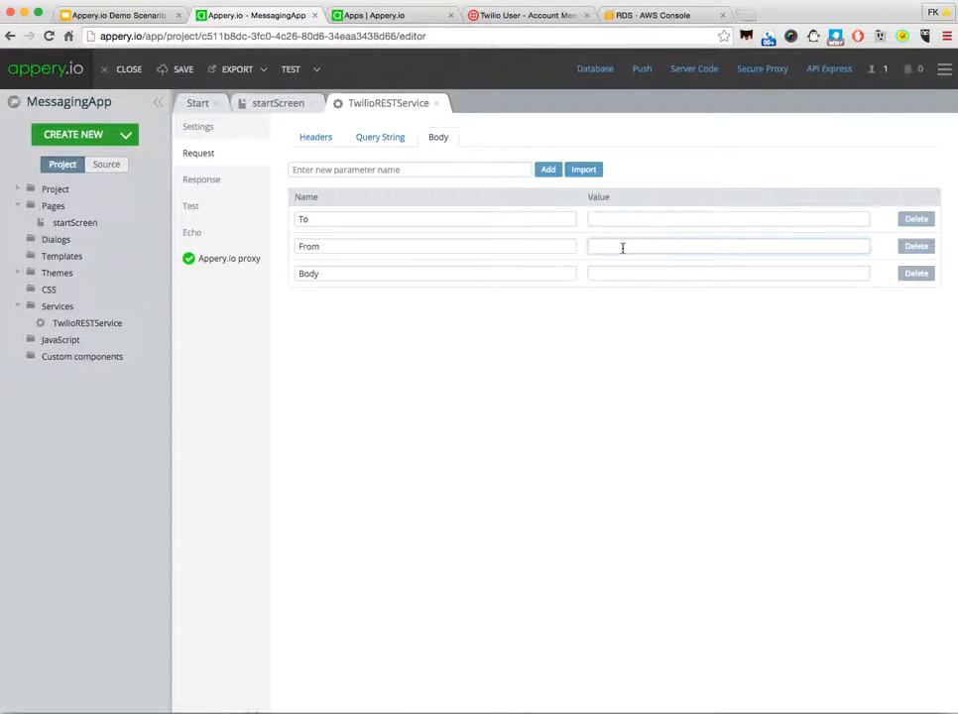
{"action": "key", "text": "super+v"}
Step: Test the service with a recipient phone number in To and "Hello" as the Body
{"action": "left_click", "coordinate": [201, 182]}
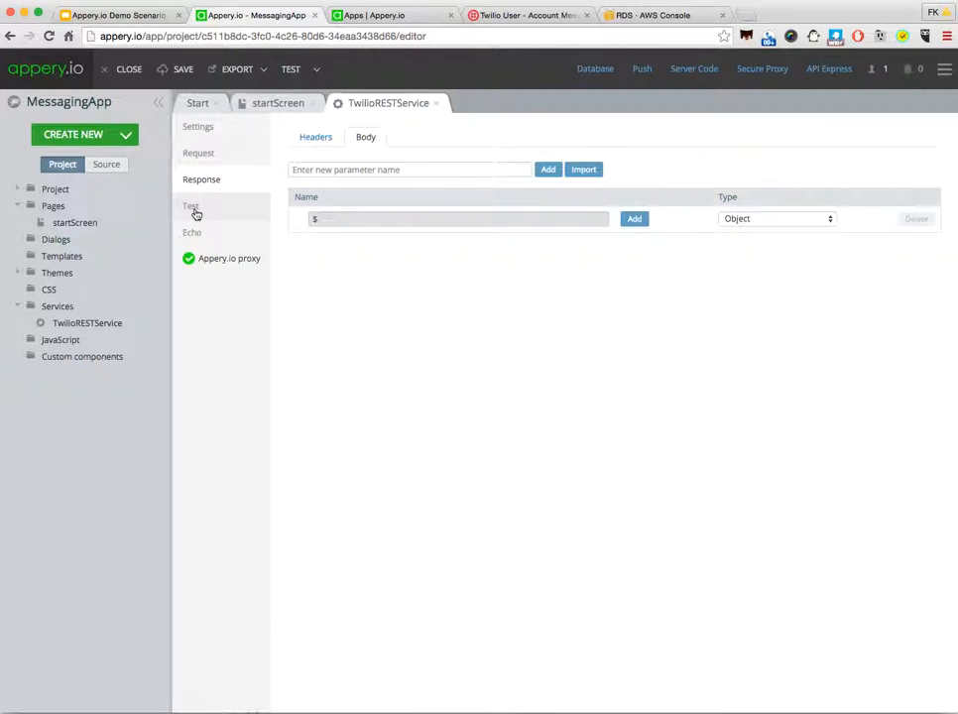
{"action": "left_click", "coordinate": [191, 207]}
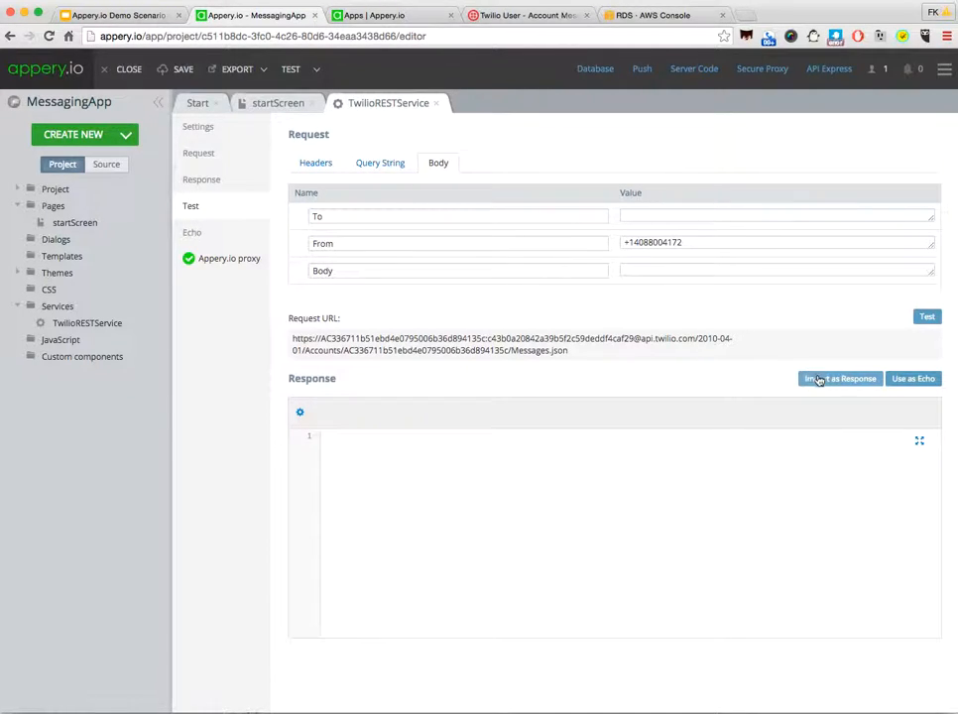
{"action": "left_click", "coordinate": [642, 216]}
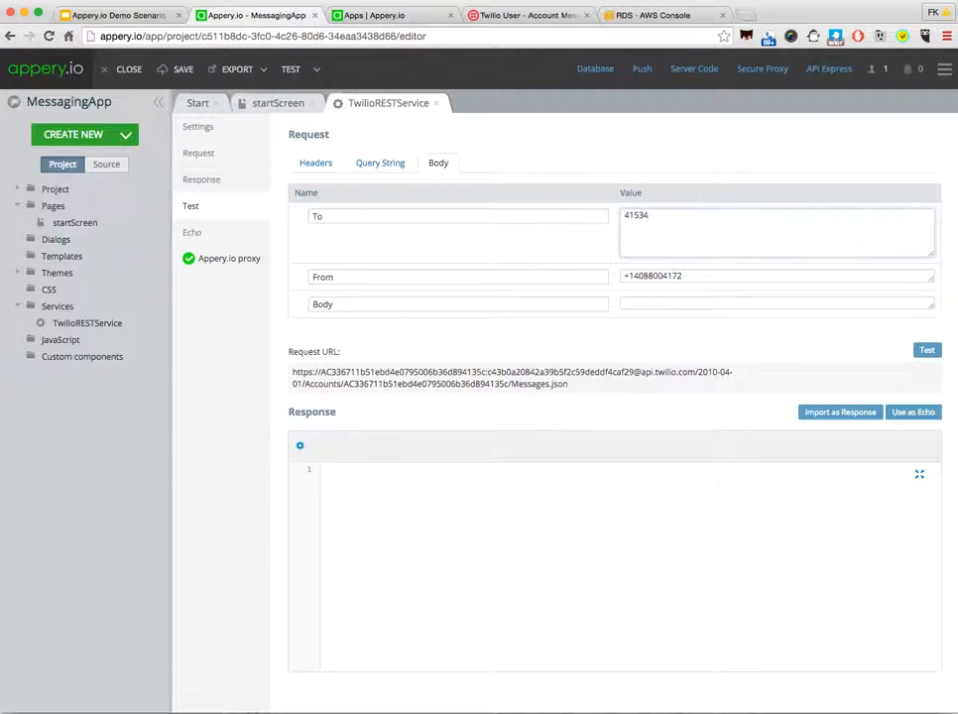
{"action": "left_click", "coordinate": [646, 305]}
{"action": "type", "text": "Hello"}
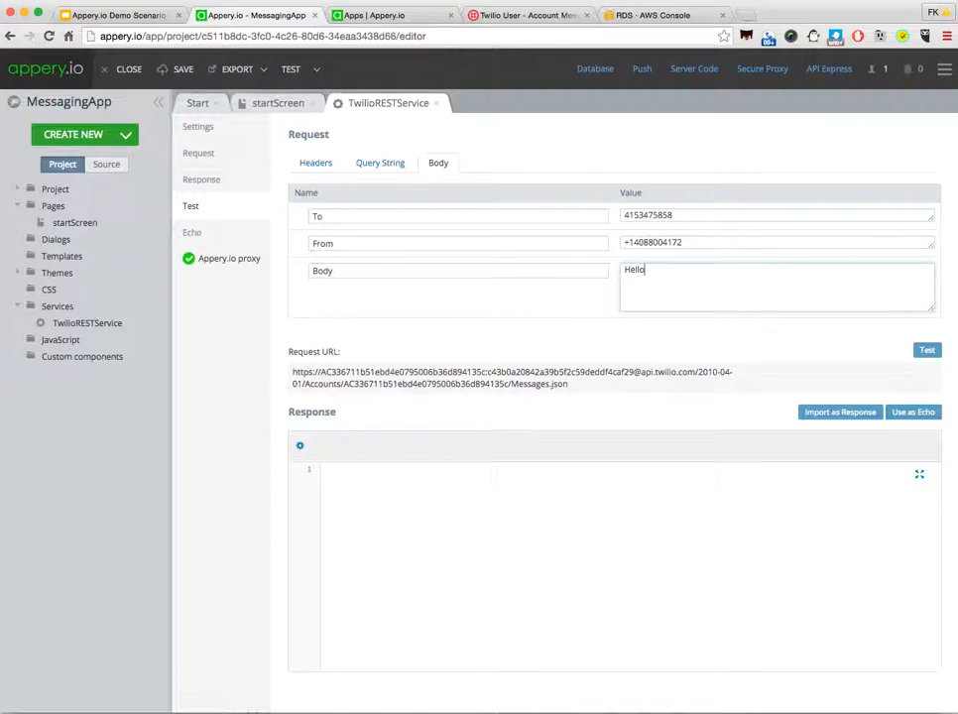
{"action": "left_click", "coordinate": [925, 350]}
{"action": "left_click", "coordinate": [923, 325]}
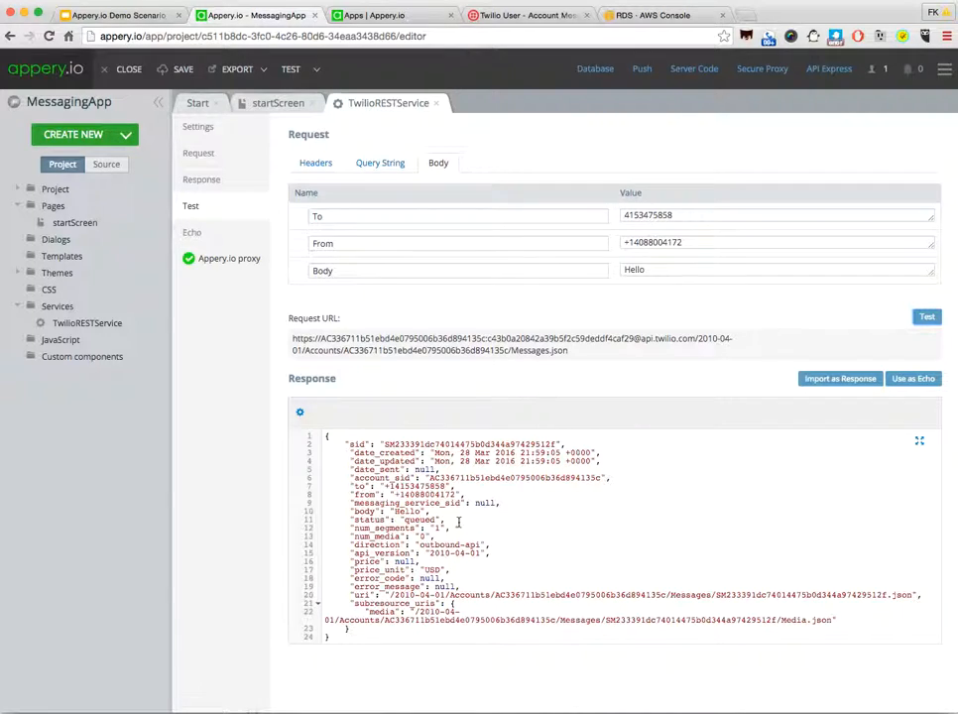
Step: Import the test result as the service's response structure and review the response body parameters
{"action": "left_click", "coordinate": [839, 380]}
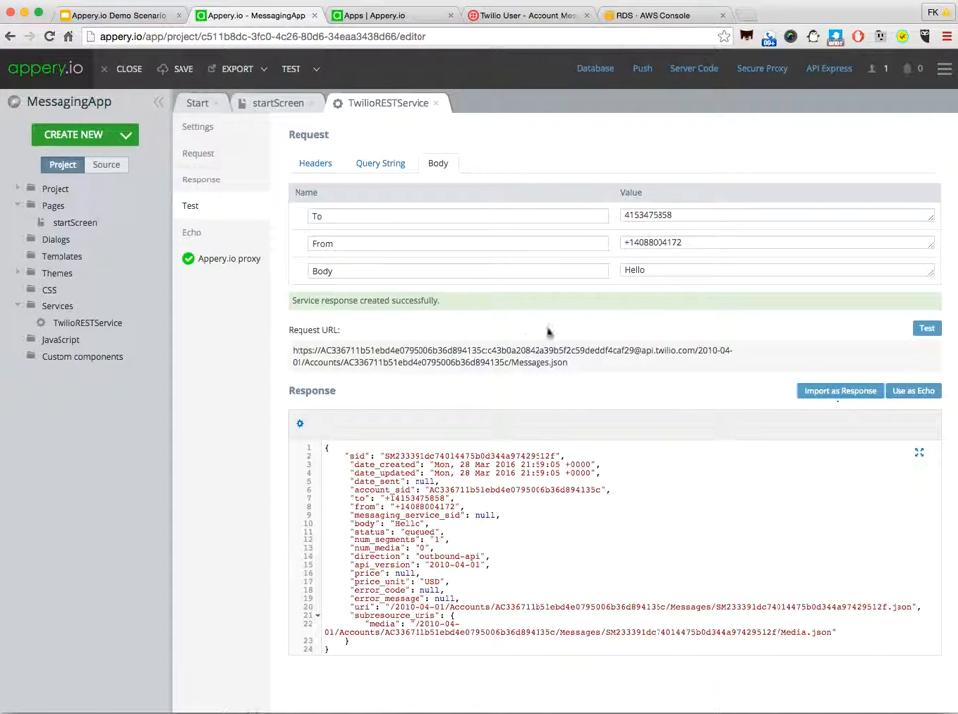
{"action": "left_click", "coordinate": [190, 182]}
{"action": "scroll", "coordinate": [610, 565], "scroll_direction": "down", "scroll_amount": 2}
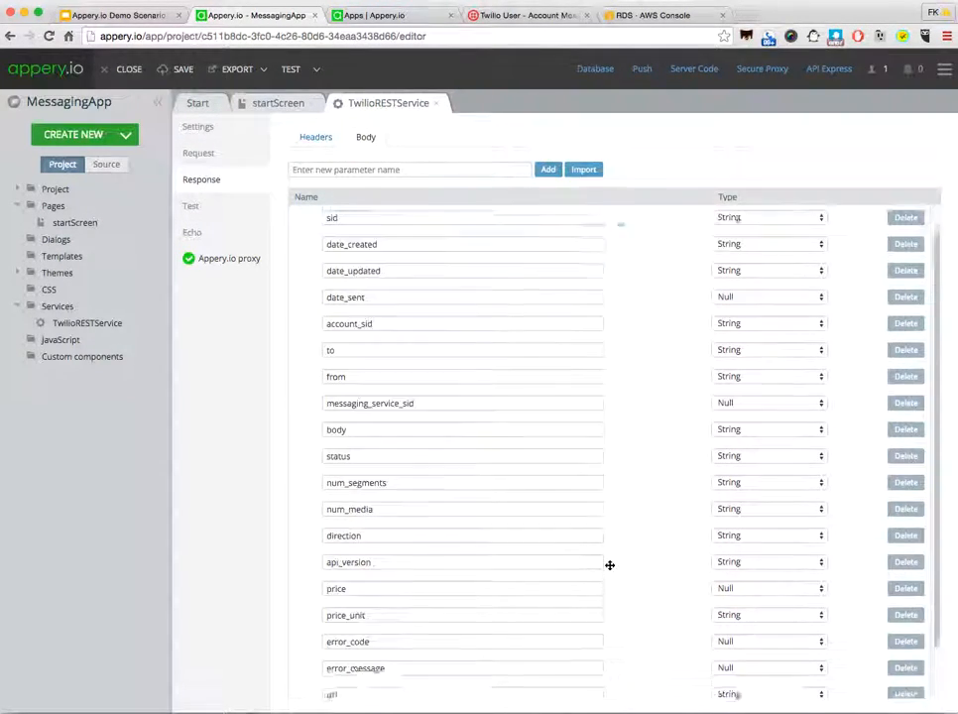
{"action": "scroll", "coordinate": [609, 564], "scroll_direction": "up", "scroll_amount": 2}
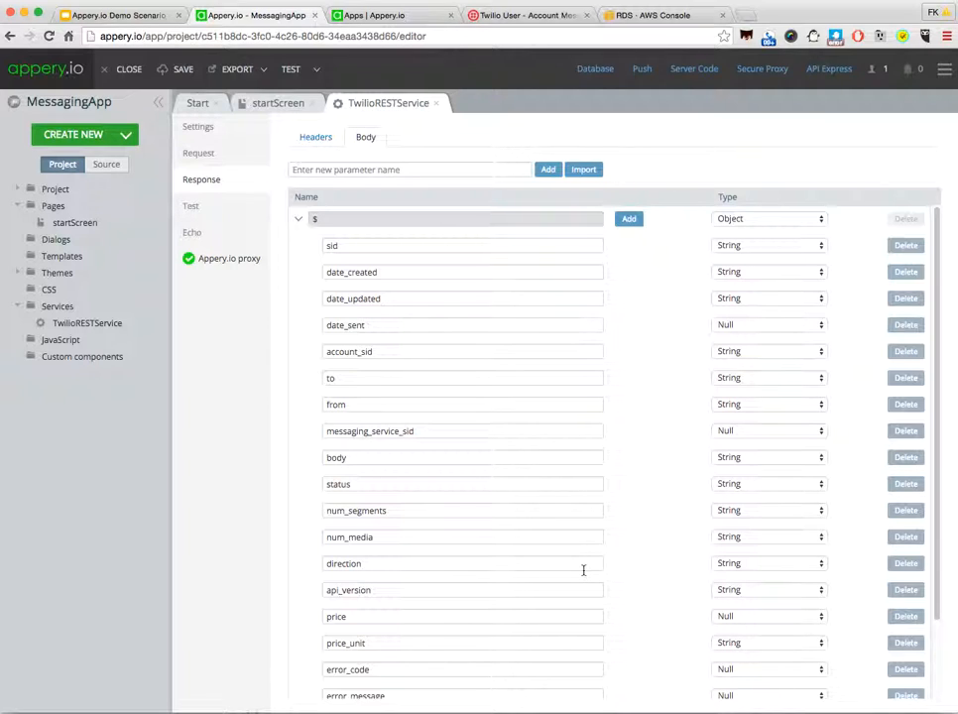
Step: Add TwilioRESTService as a Service datasource on startScreen and name it sendSMS
{"action": "left_click", "coordinate": [276, 106]}
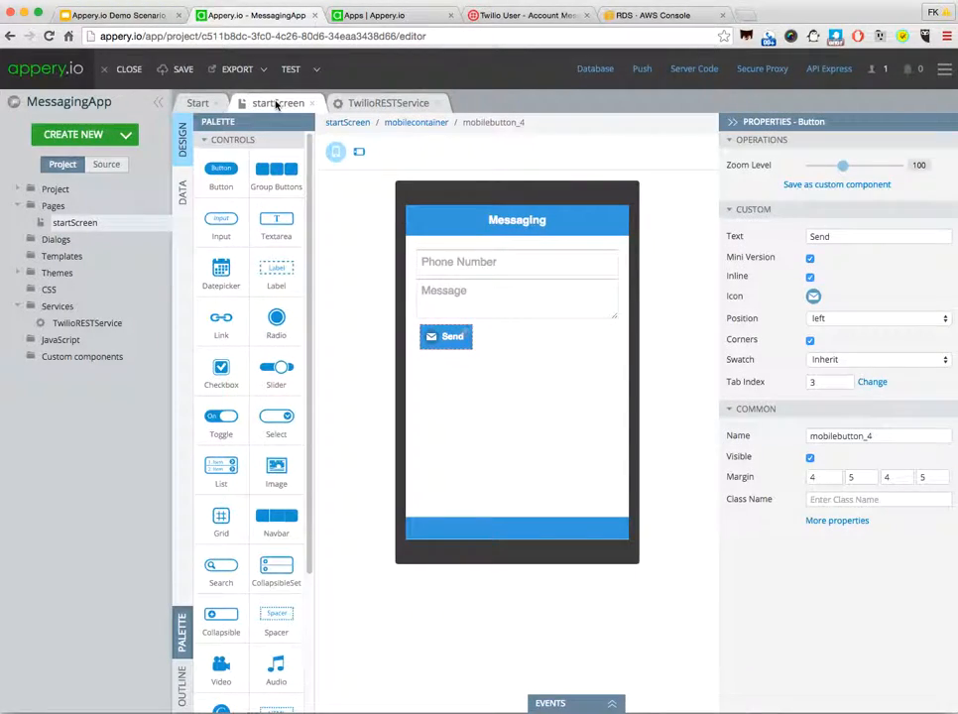
{"action": "left_click", "coordinate": [182, 195]}
{"action": "left_click", "coordinate": [318, 135]}
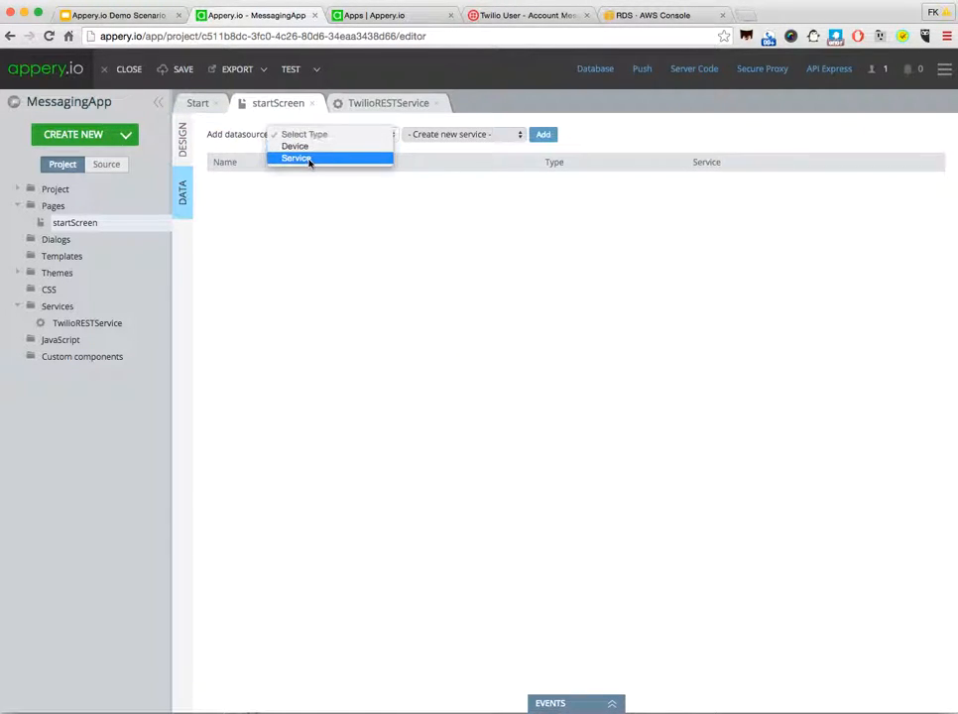
{"action": "left_click", "coordinate": [309, 161]}
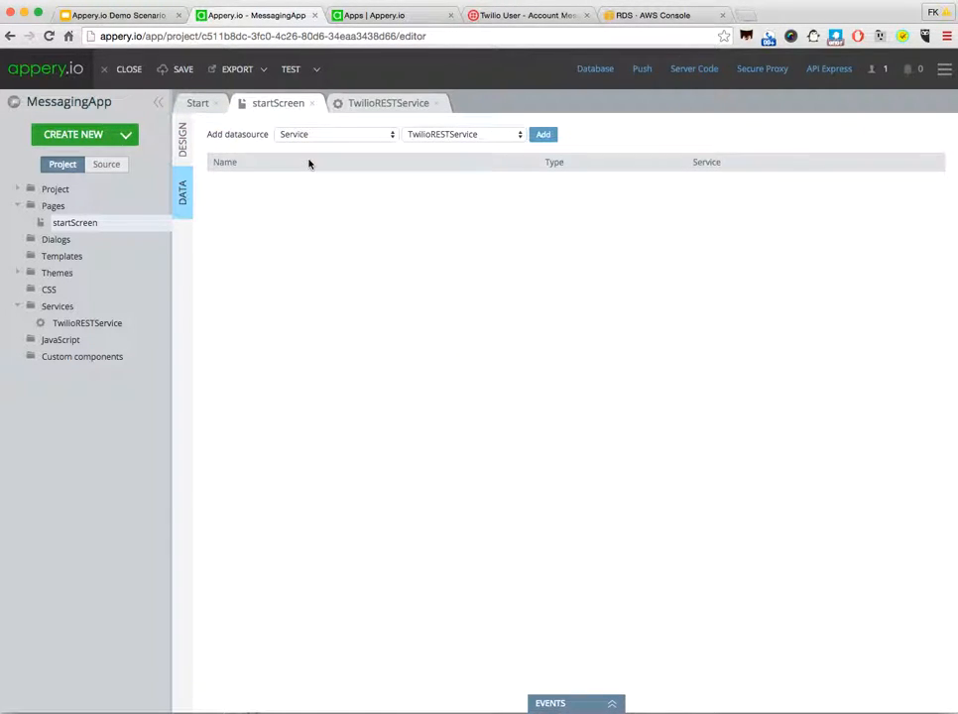
{"action": "left_click", "coordinate": [545, 136]}
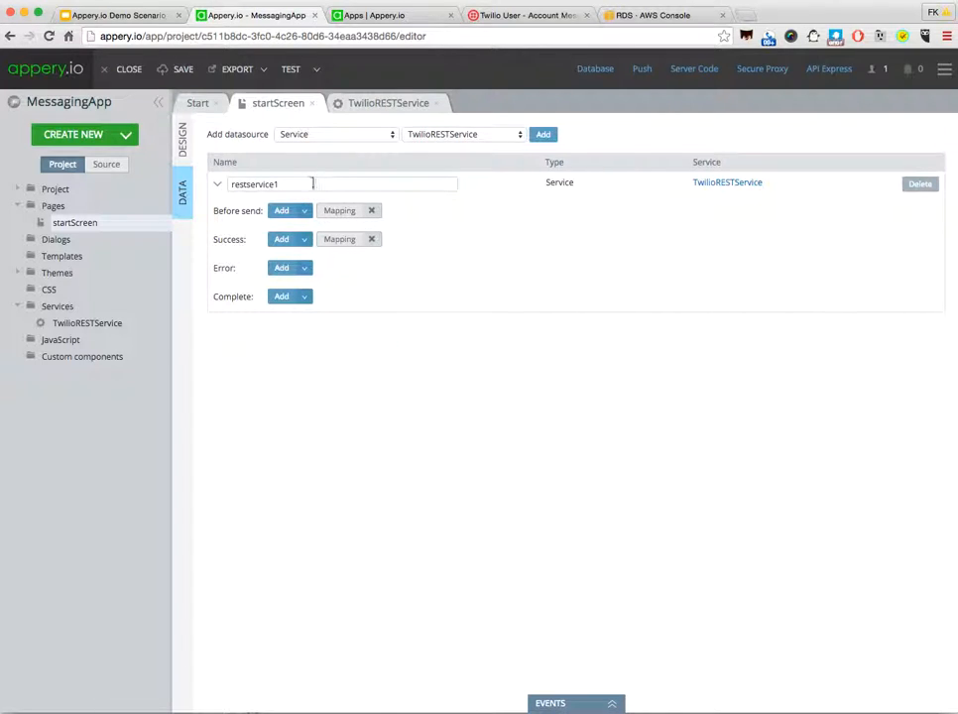
{"action": "left_click_drag", "start_coordinate": [316, 181], "coordinate": [163, 174]}
{"action": "type", "text": "sendSMS"}
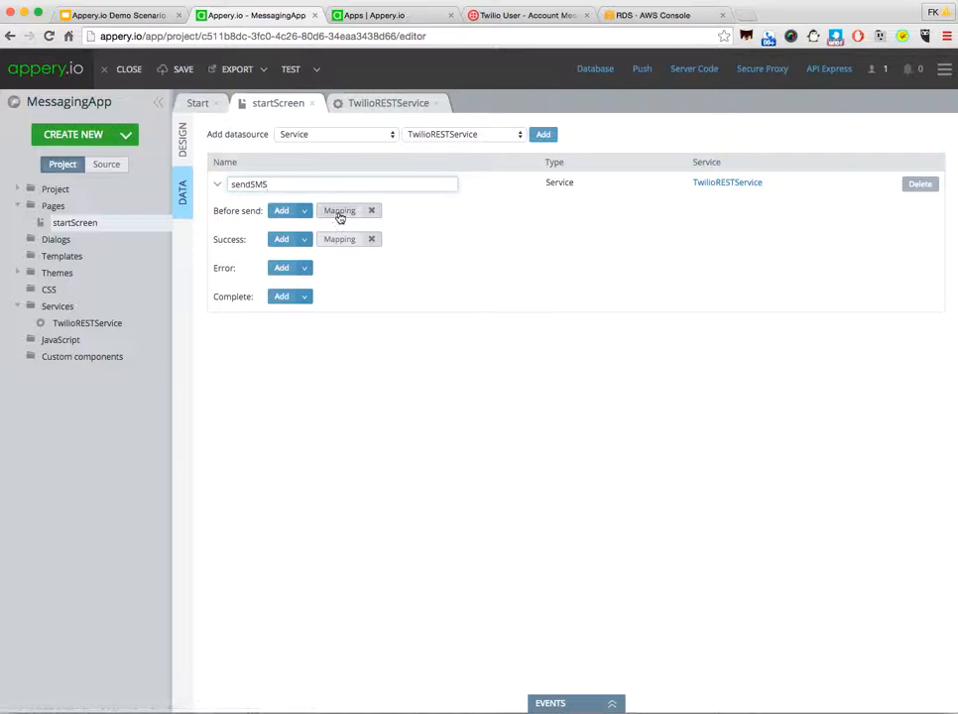
Step: In sendSMS's Before send mapping, link mobiletextinput_2's Text to To and mobiletextarea_3's Text to Body, and save the mapping
{"action": "left_click", "coordinate": [339, 211]}
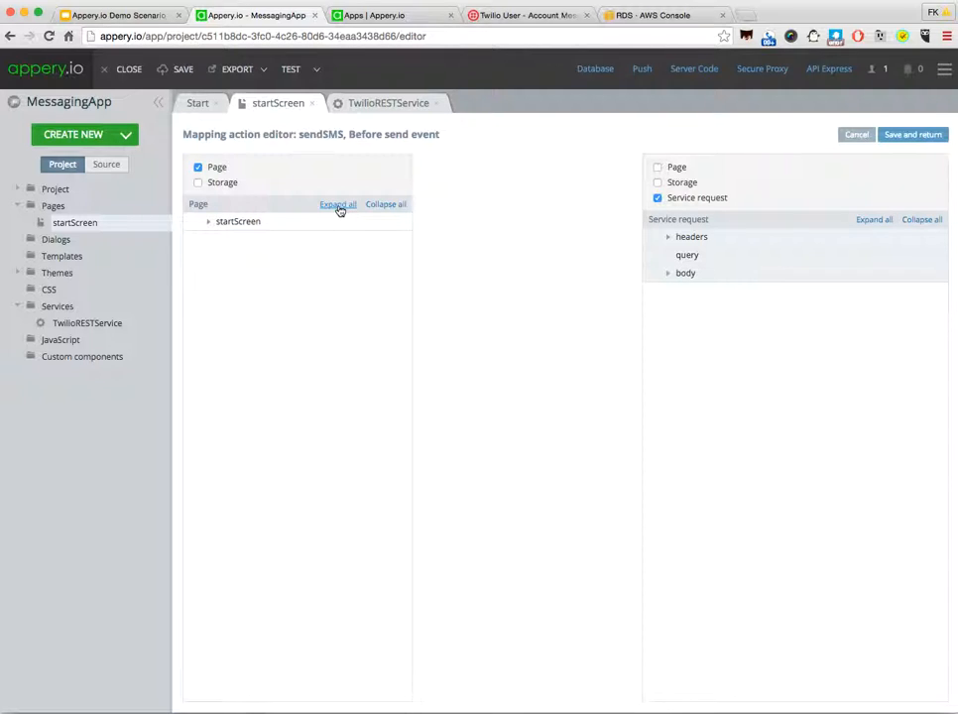
{"action": "left_click", "coordinate": [338, 206]}
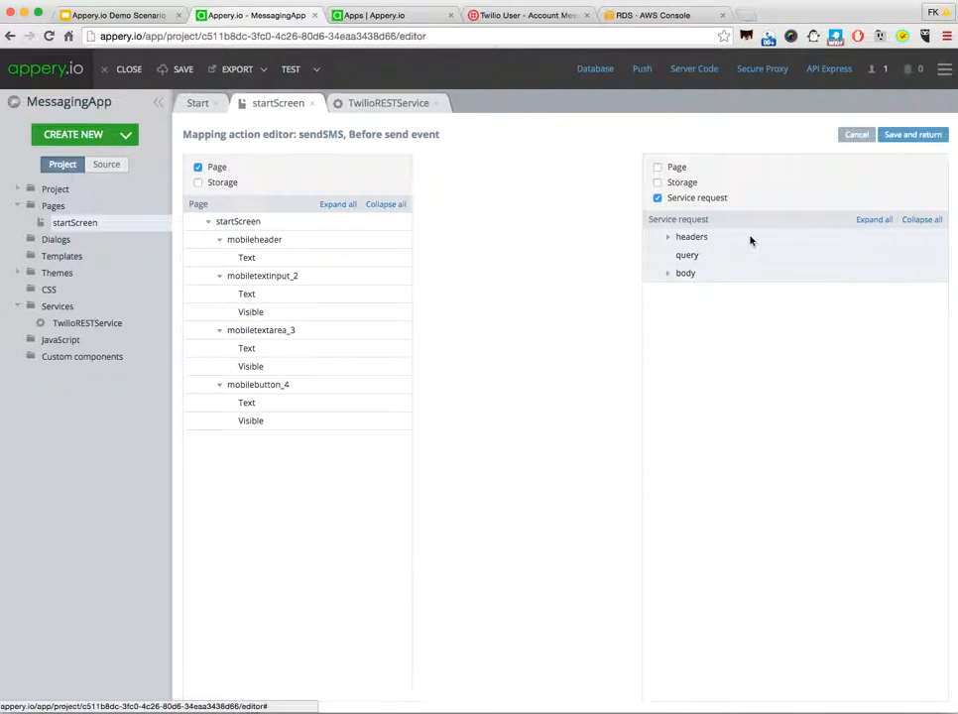
{"action": "left_click", "coordinate": [877, 222]}
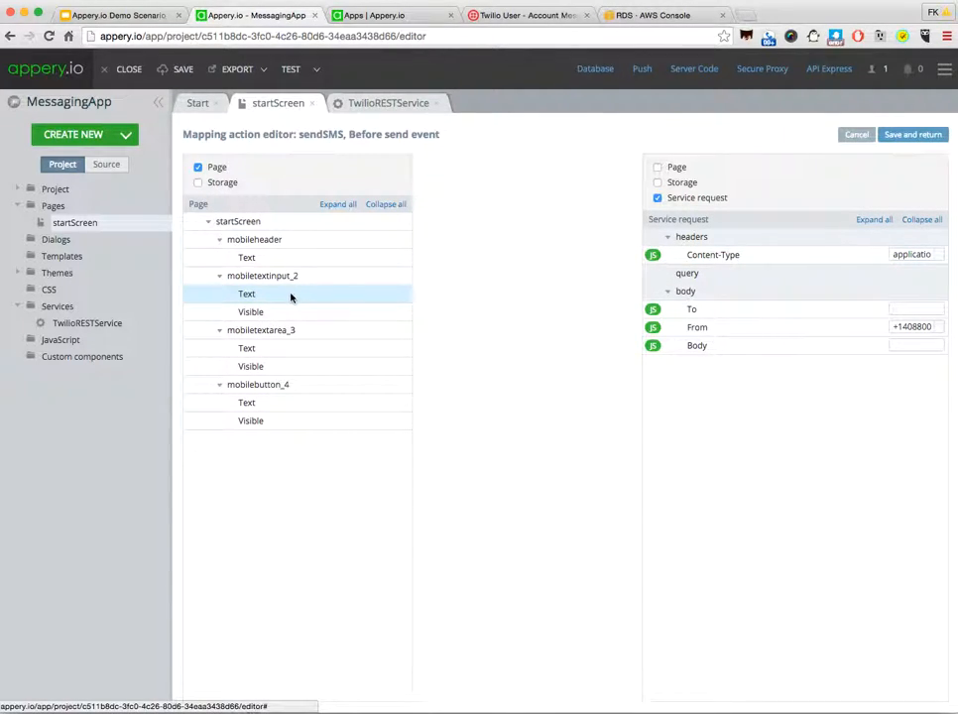
{"action": "left_click_drag", "start_coordinate": [291, 297], "coordinate": [720, 310]}
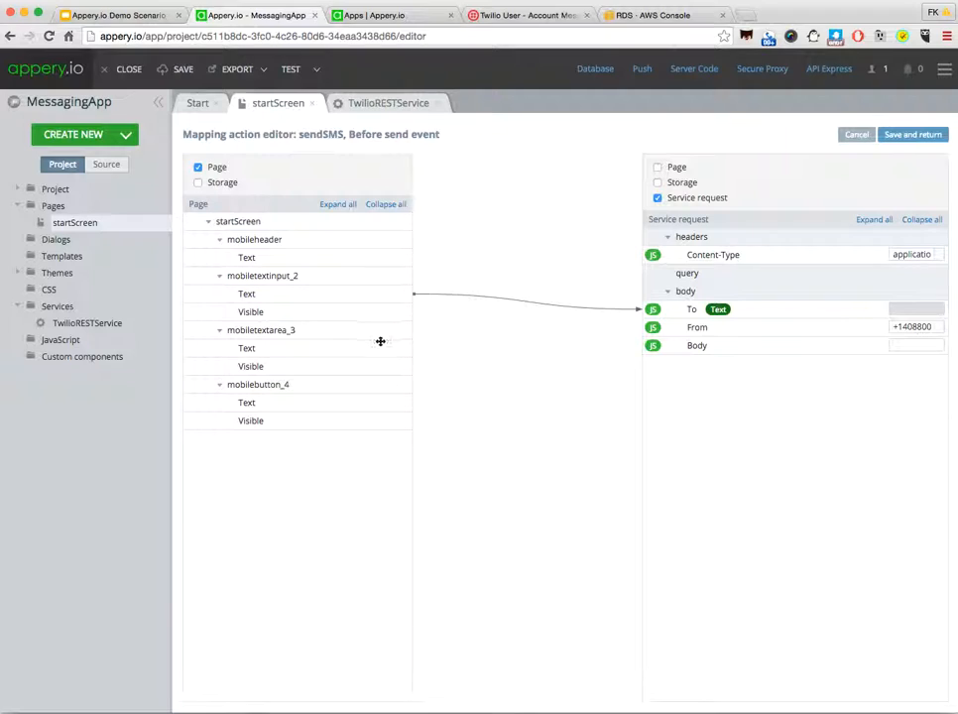
{"action": "left_click_drag", "start_coordinate": [295, 352], "coordinate": [707, 348]}
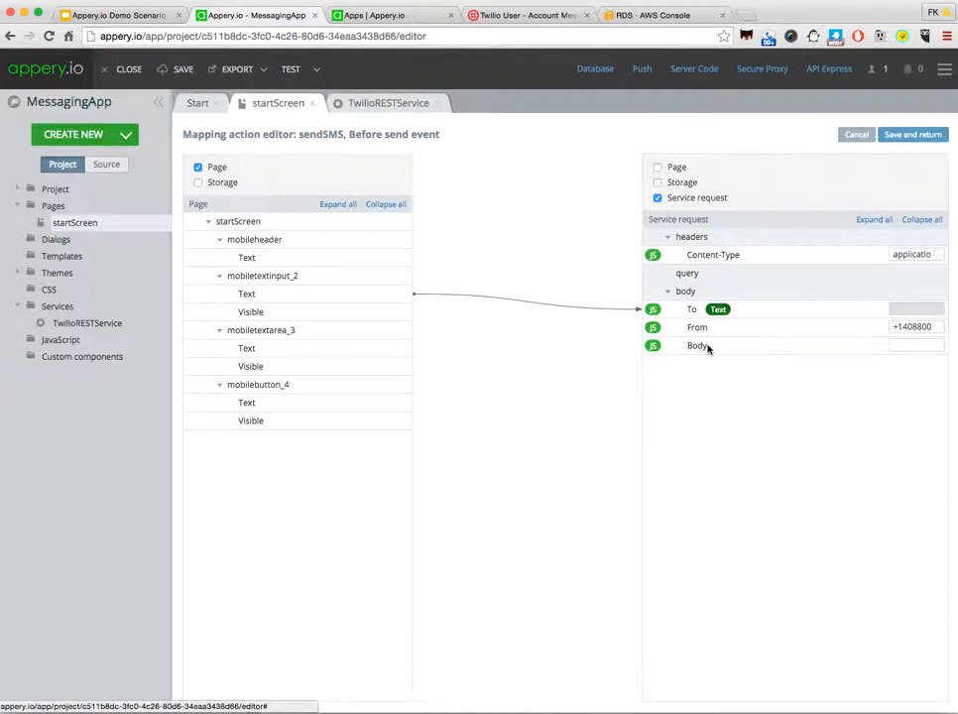
{"action": "left_click", "coordinate": [909, 136]}
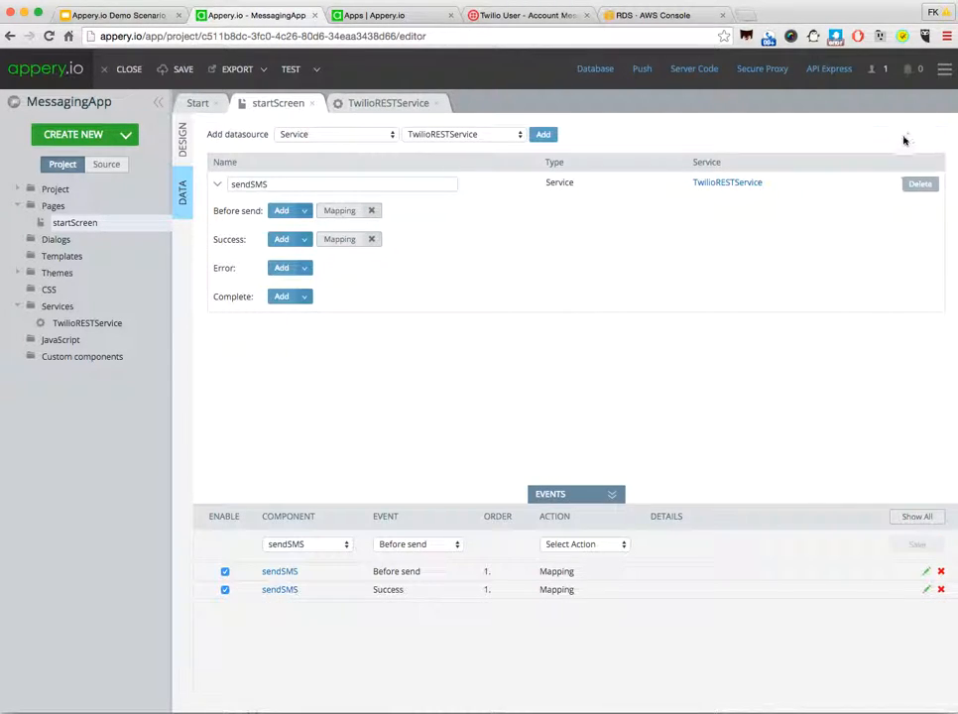
Step: Add a Click event to the Send button on startScreen that invokes the sendSMS service, and save it
{"action": "left_click", "coordinate": [181, 141]}
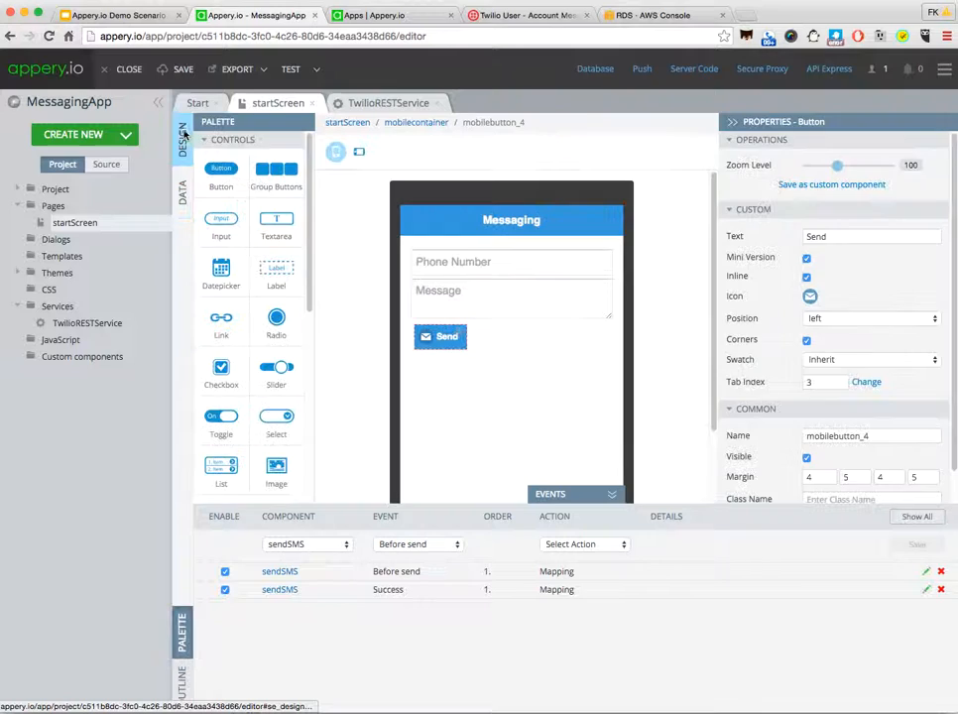
{"action": "left_click", "coordinate": [443, 342]}
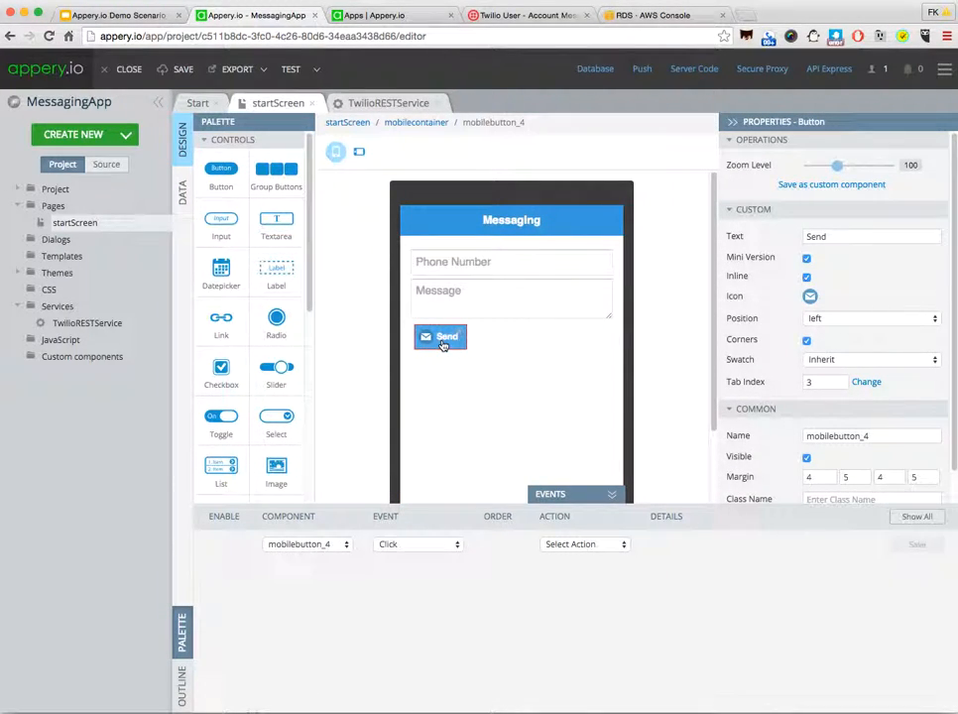
{"action": "left_click", "coordinate": [447, 546]}
{"action": "left_click", "coordinate": [446, 549]}
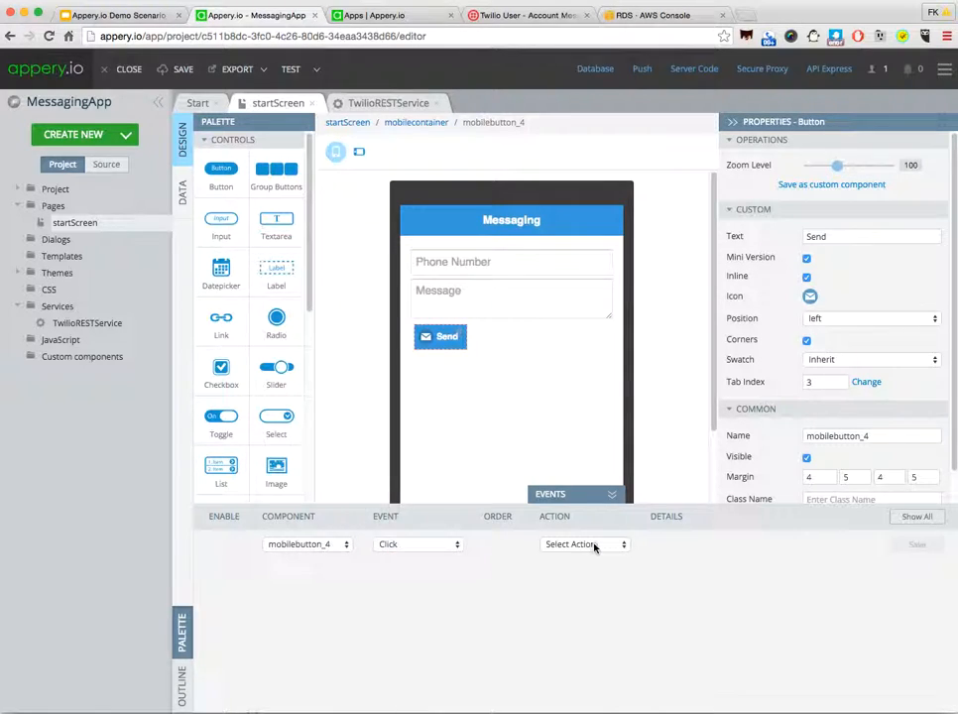
{"action": "left_click", "coordinate": [562, 544]}
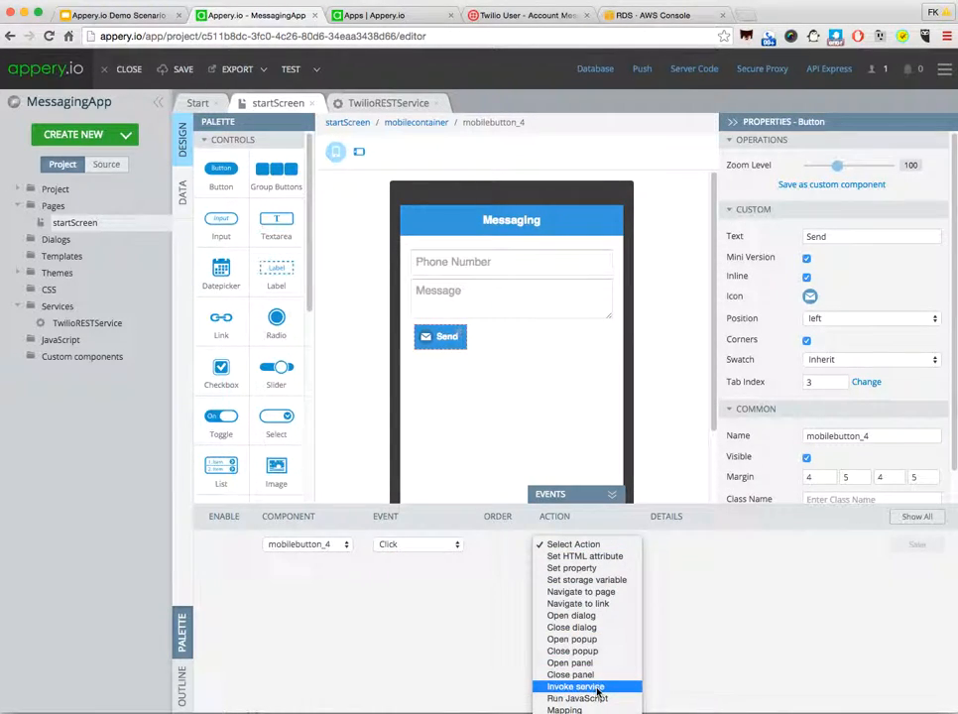
{"action": "left_click", "coordinate": [565, 686]}
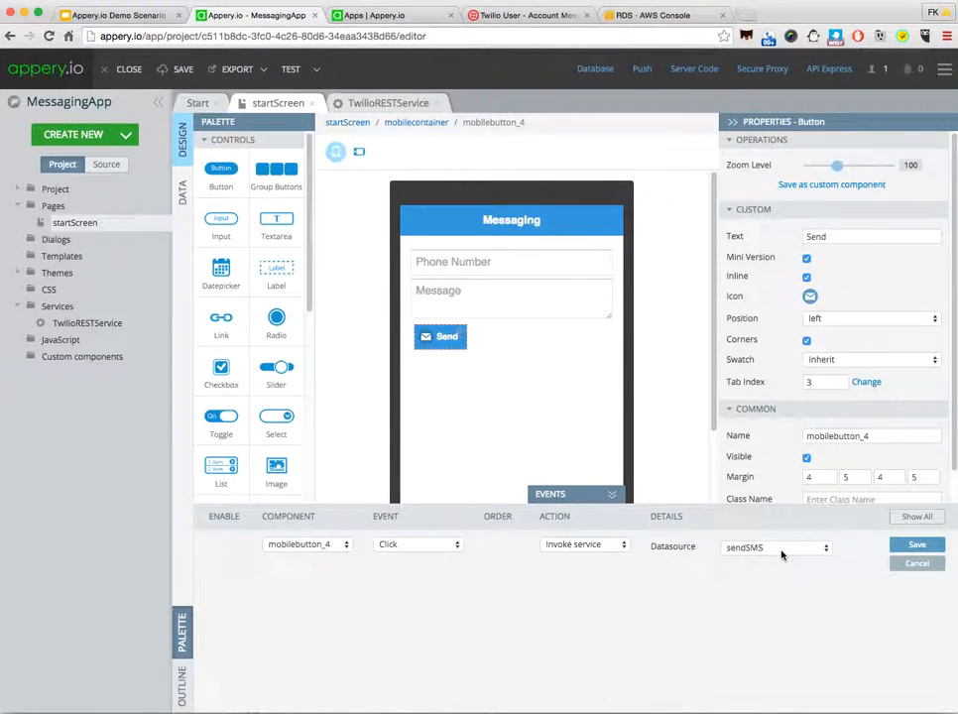
{"action": "left_click", "coordinate": [917, 547]}
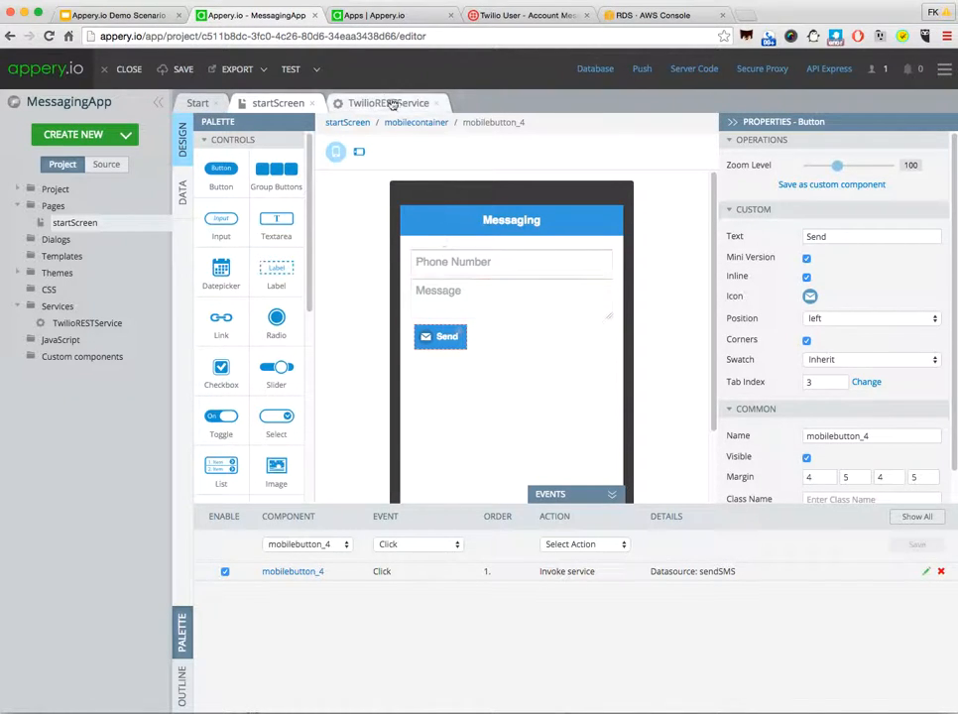
Step: Make the app public, launch its mobile preview and show the QR code for viewing it on a phone
{"action": "left_click", "coordinate": [317, 70]}
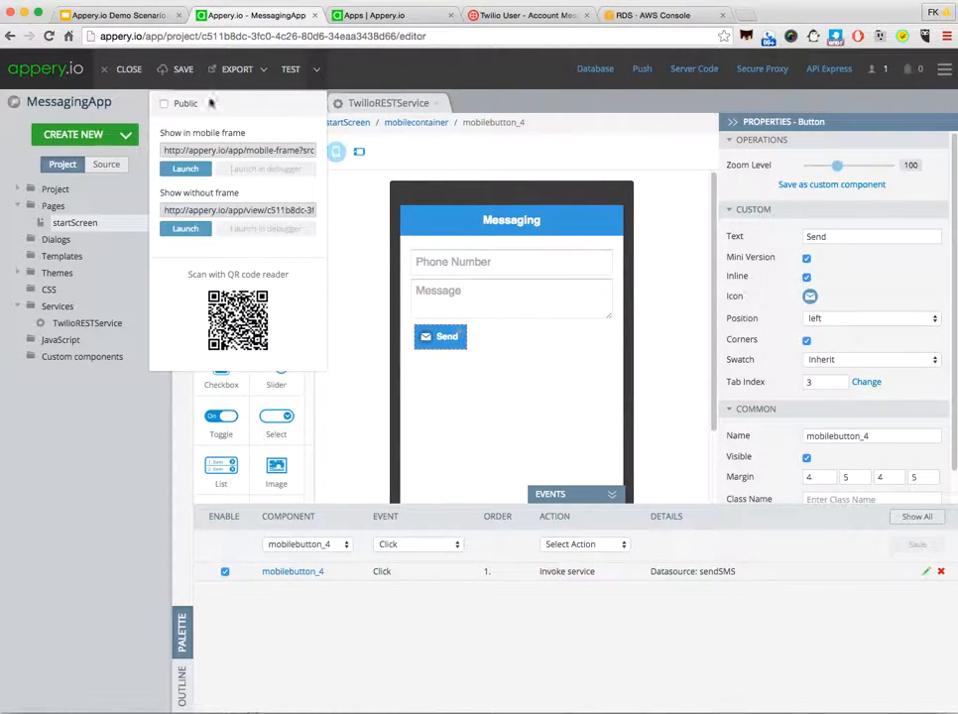
{"action": "left_click", "coordinate": [164, 103]}
{"action": "left_click", "coordinate": [292, 70]}
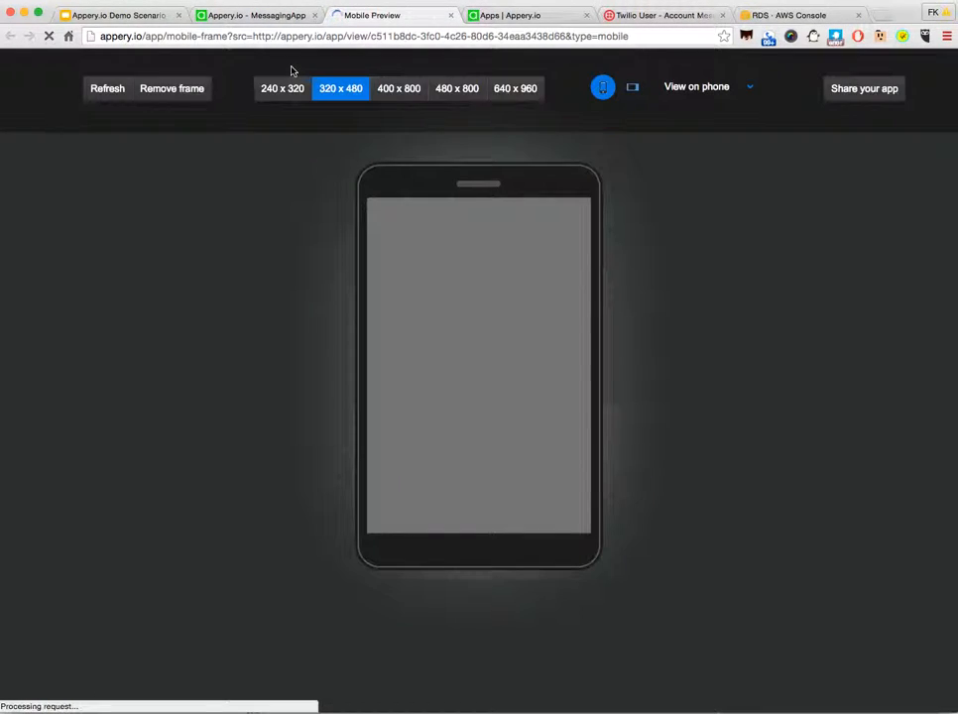
{"action": "left_click", "coordinate": [747, 91]}
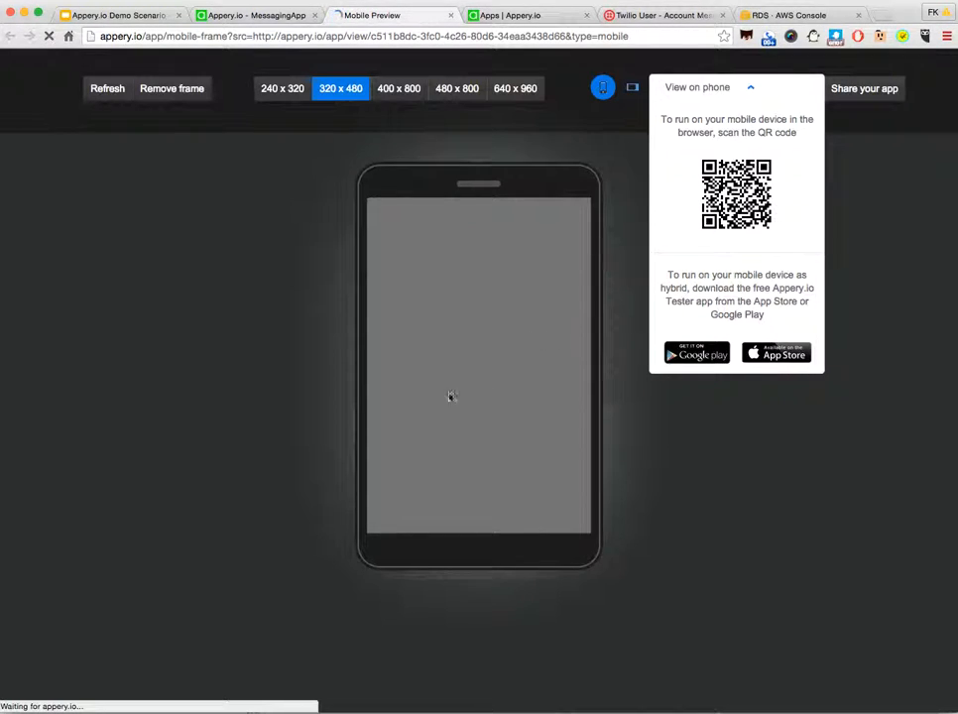
Step: Test the previewed form by entering a recipient phone number and the message "Hello", and send it
{"action": "left_click", "coordinate": [421, 255]}
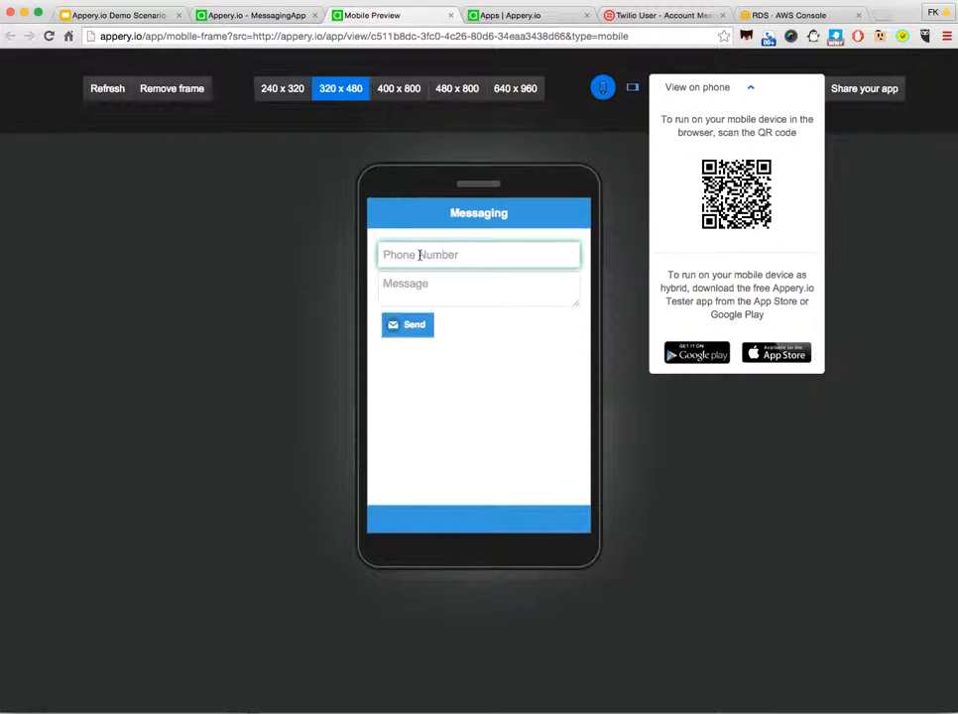
{"action": "left_click", "coordinate": [417, 287]}
{"action": "type", "text": "Hell"}
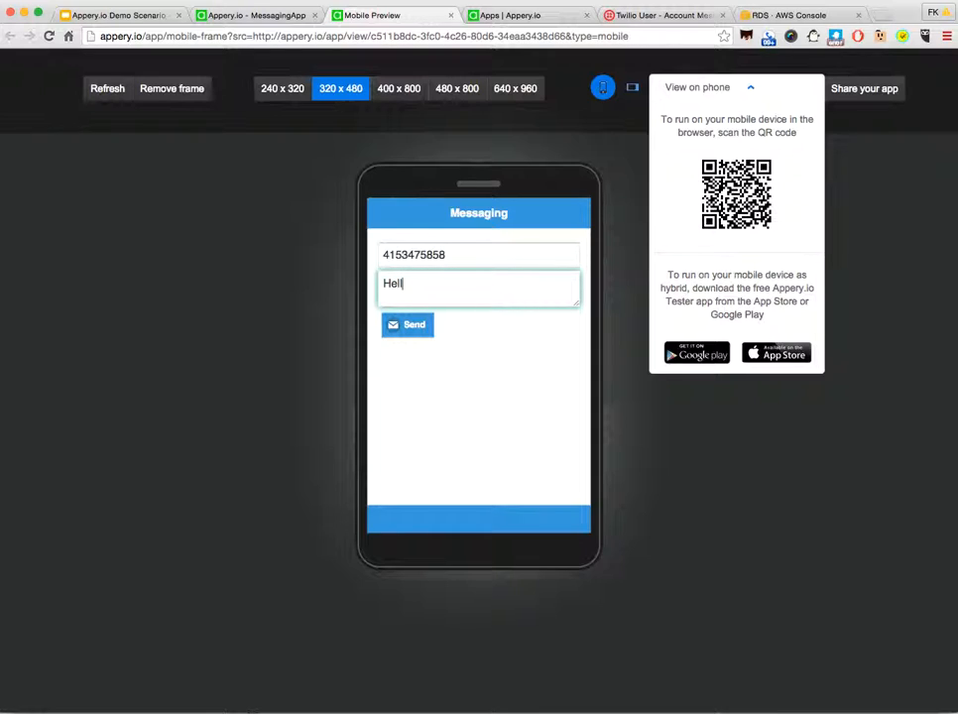
{"action": "left_click", "coordinate": [412, 326]}
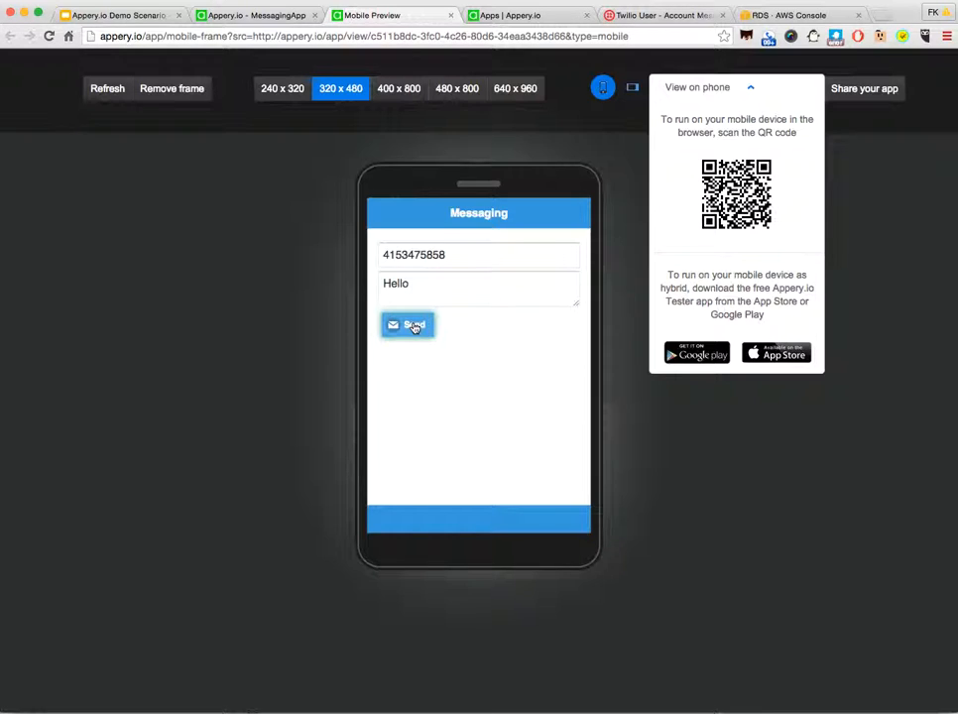
Step: Review the demo scenario slide, the apperyiodb instance in the AWS RDS console and the messagehistory table data in pgAdmin III
{"action": "left_click", "coordinate": [135, 16]}
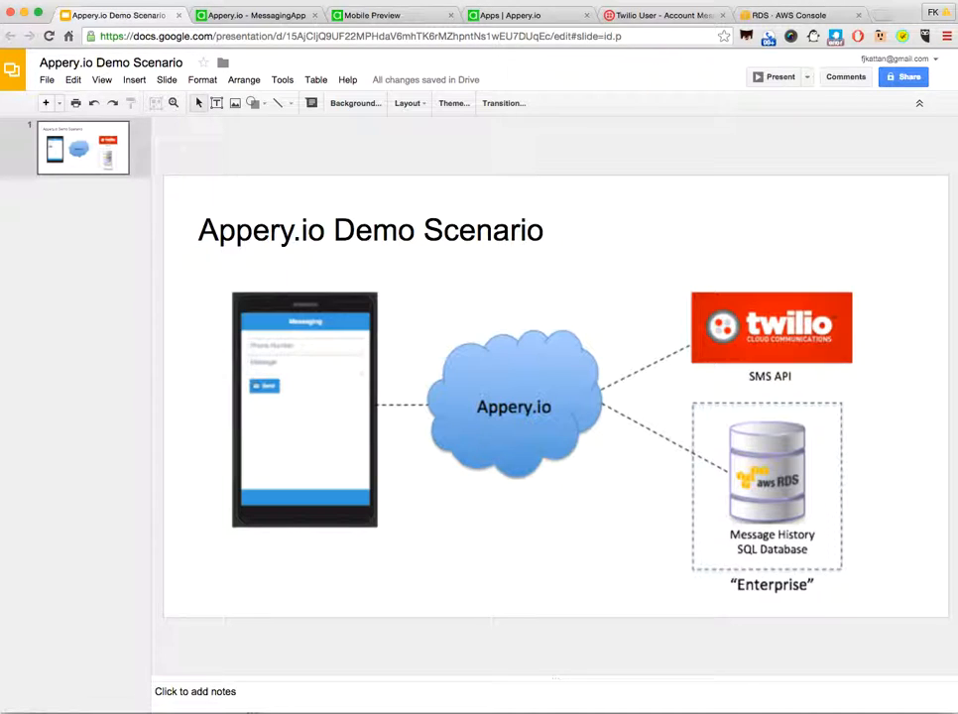
{"action": "left_click", "coordinate": [780, 14]}
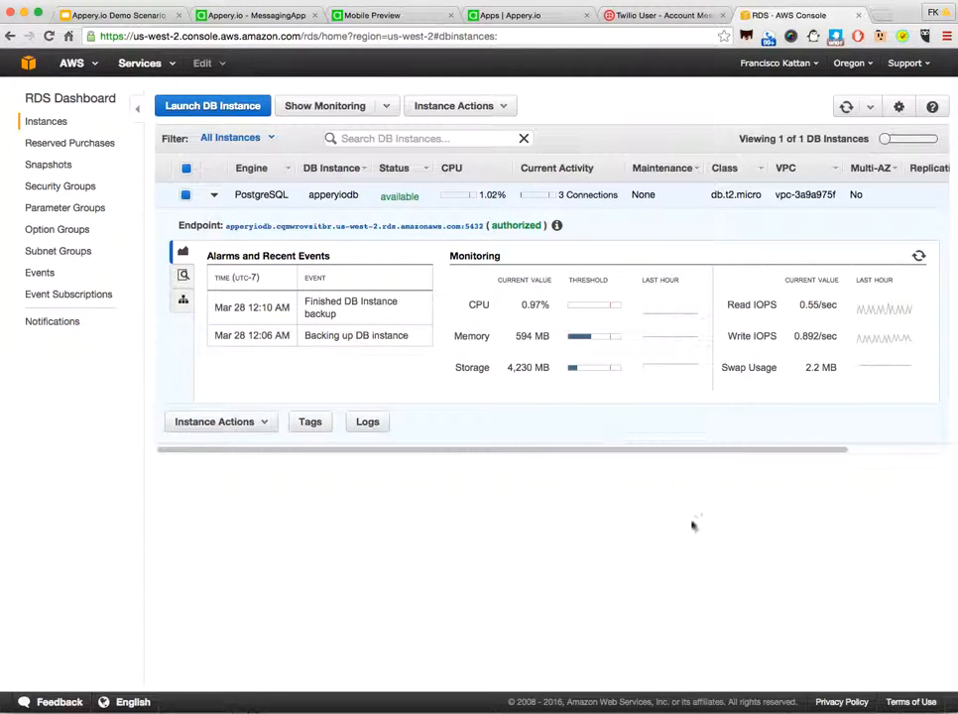
{"action": "right_click", "coordinate": [946, 712]}
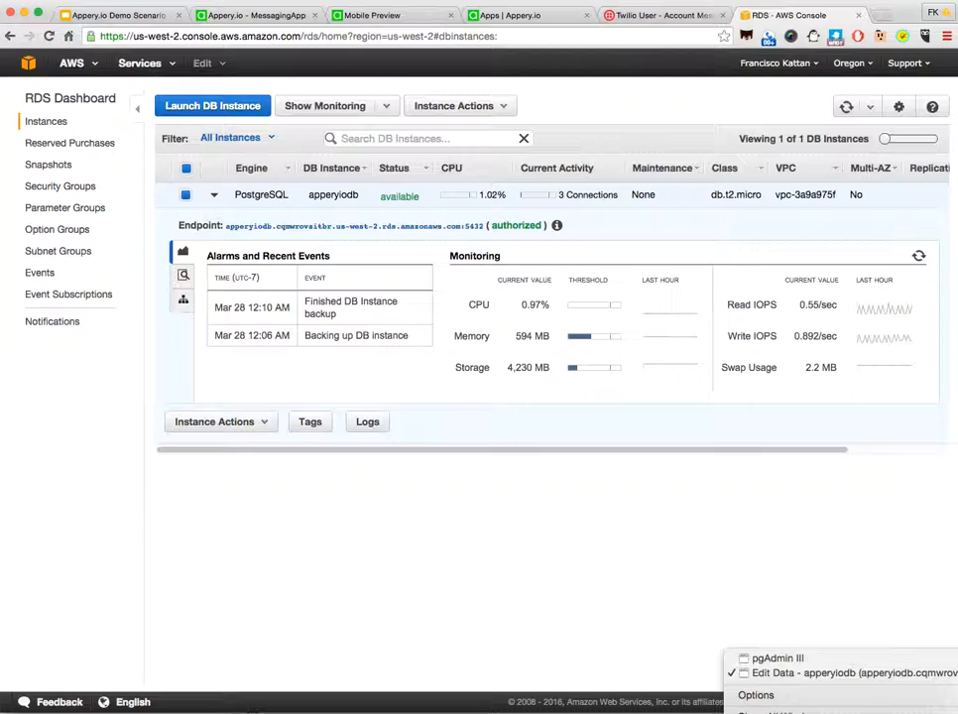
{"action": "left_click", "coordinate": [813, 672]}
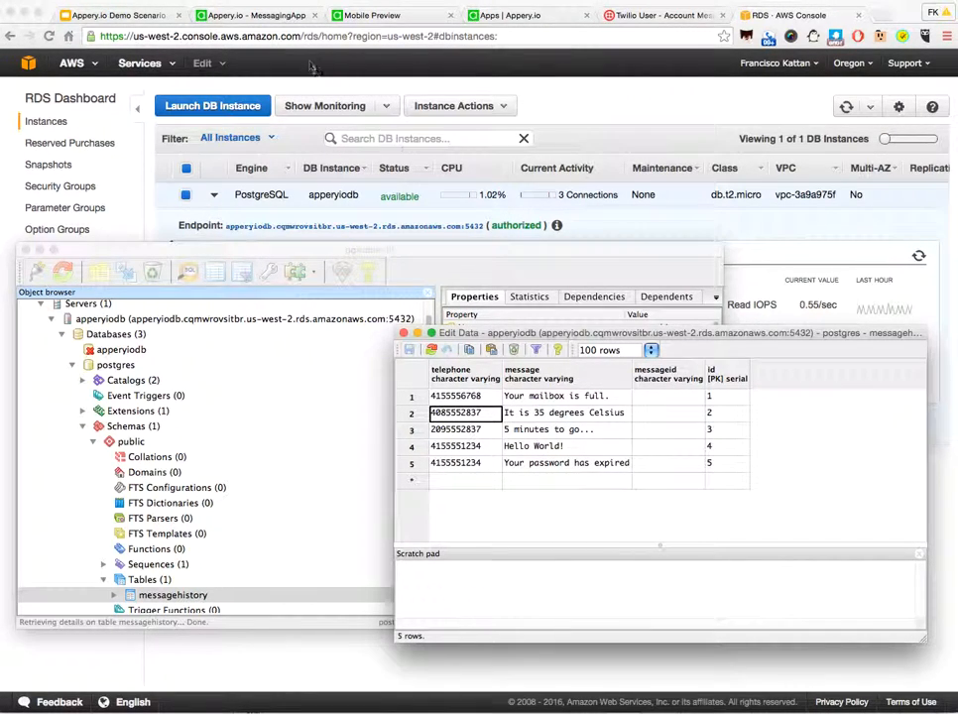
Step: Return to the MessagingApp editor and create a blank mobile page named History
{"action": "left_click", "coordinate": [269, 17]}
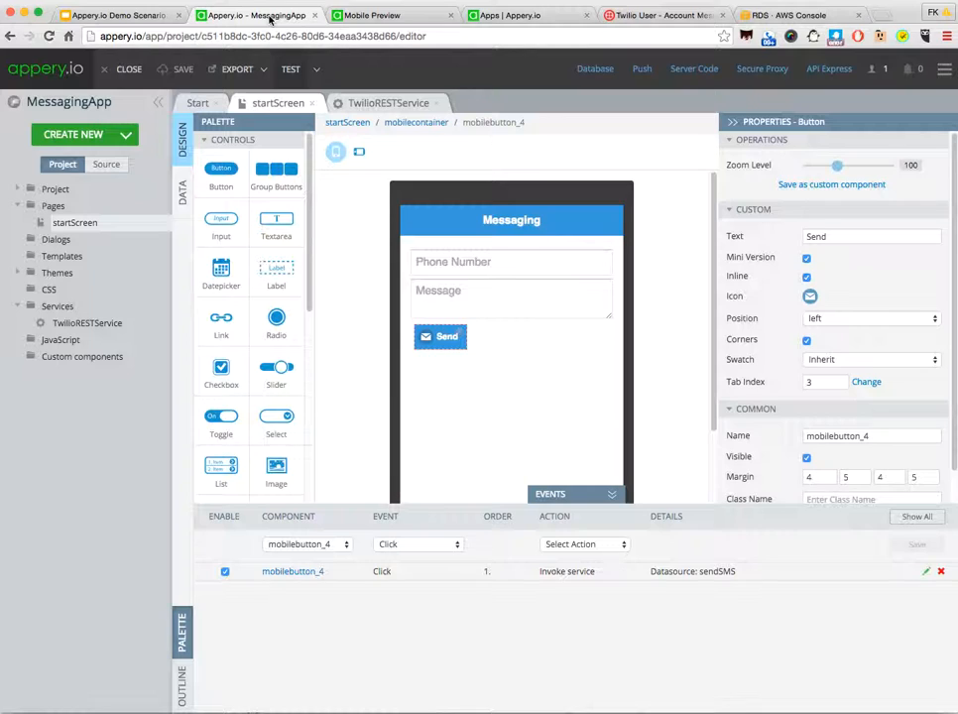
{"action": "left_click", "coordinate": [117, 140]}
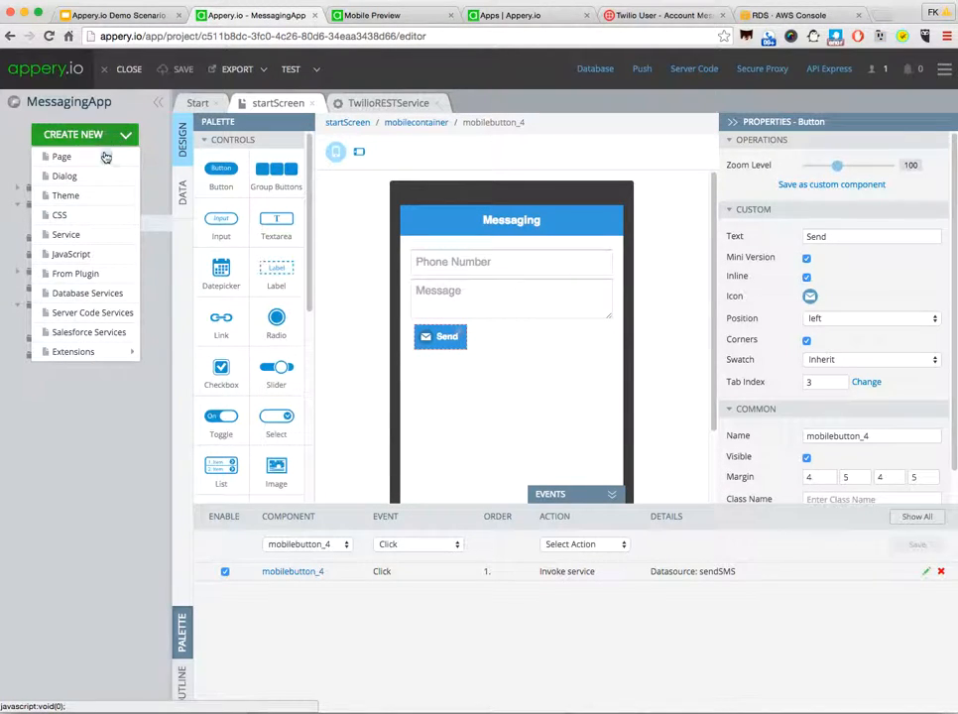
{"action": "left_click", "coordinate": [65, 156]}
{"action": "left_click_drag", "start_coordinate": [417, 132], "coordinate": [340, 140]}
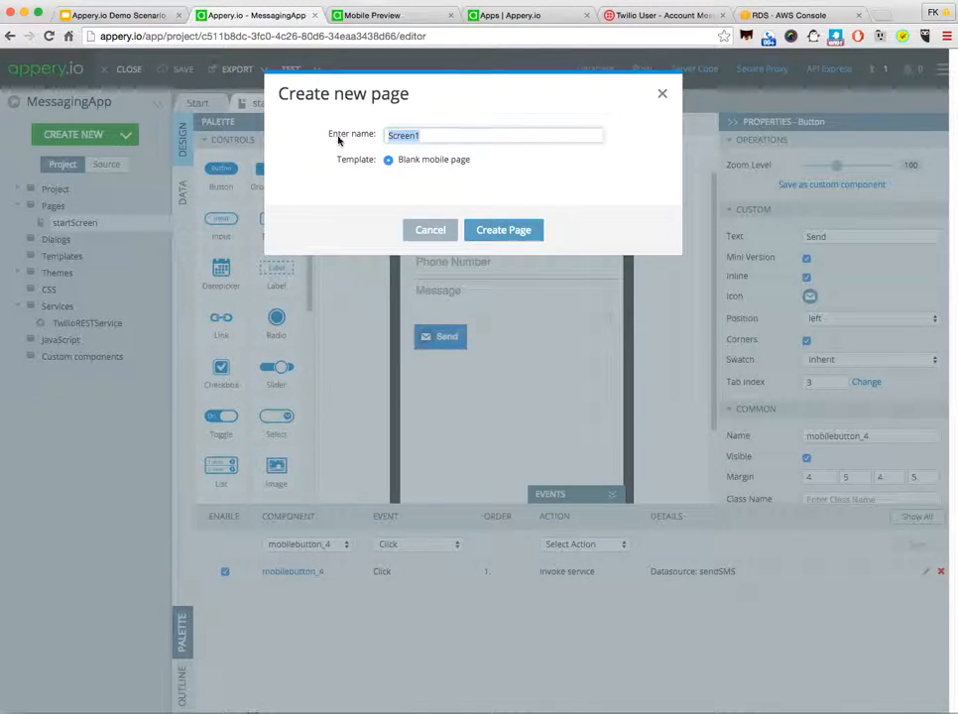
{"action": "type", "text": "His"}
{"action": "left_click", "coordinate": [515, 231]}
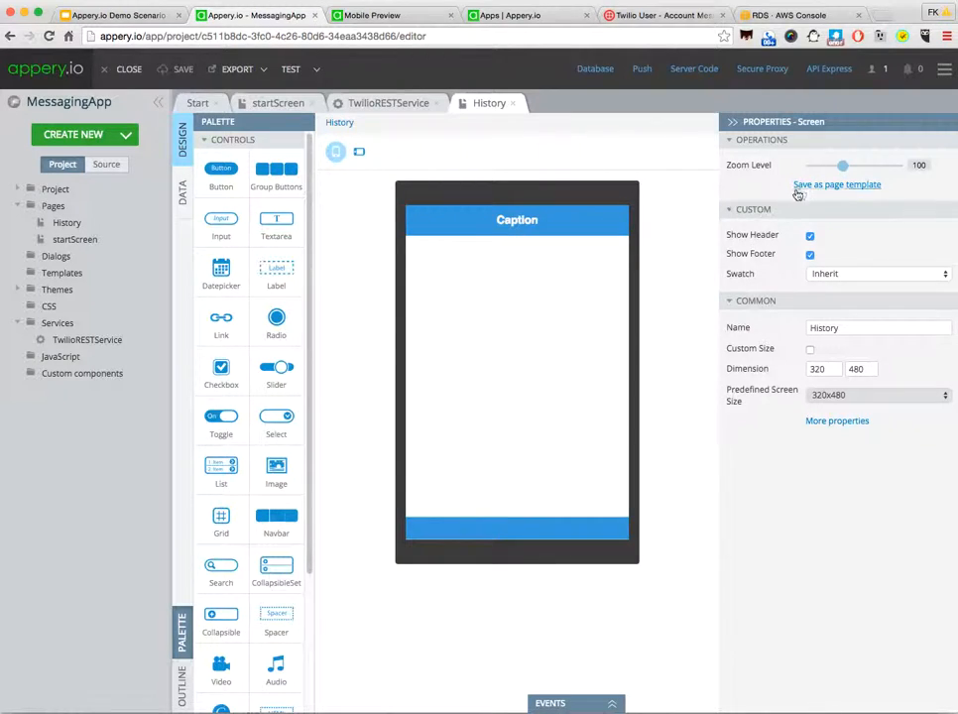
Step: Set the History page's header text to "History" and enable its back button
{"action": "left_click", "coordinate": [530, 220]}
{"action": "left_click_drag", "start_coordinate": [861, 217], "coordinate": [769, 222]}
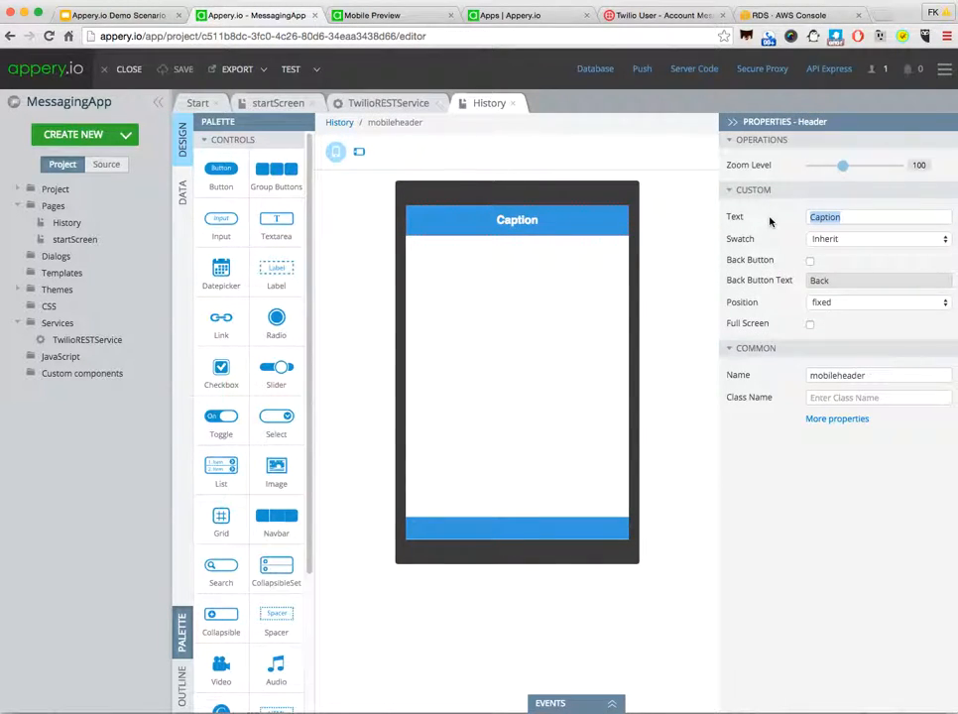
{"action": "type", "text": "Hisotry"}
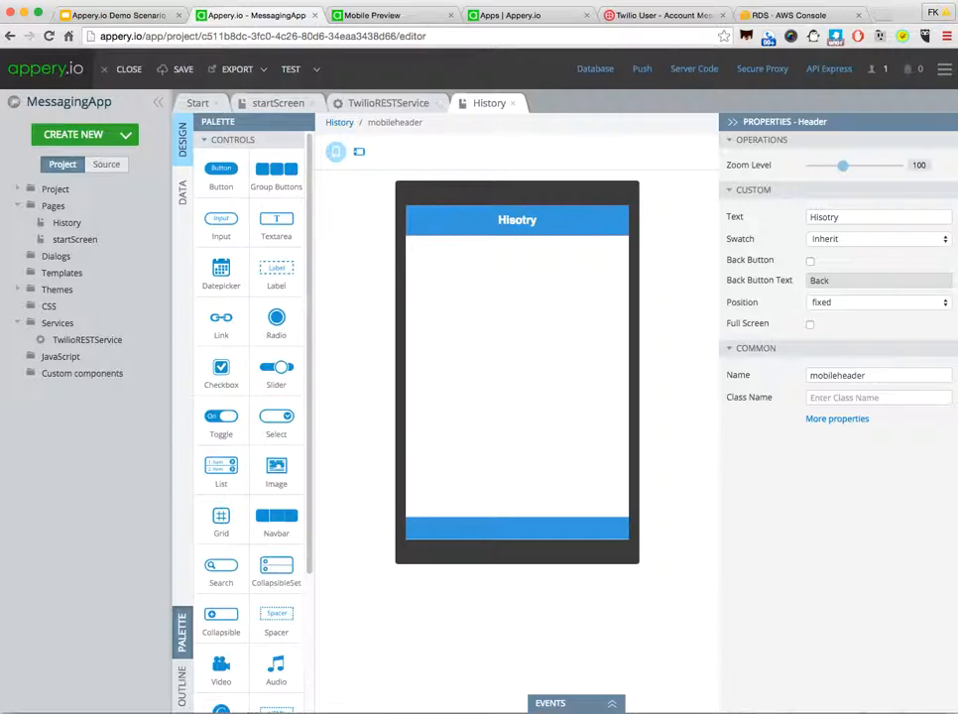
{"action": "key", "text": "BackSpace"}
{"action": "key", "text": "BackSpace"}
{"action": "key", "text": "BackSpace"}
{"action": "key", "text": "BackSpace"}
{"action": "type", "text": "tory"}
{"action": "left_click", "coordinate": [810, 261]}
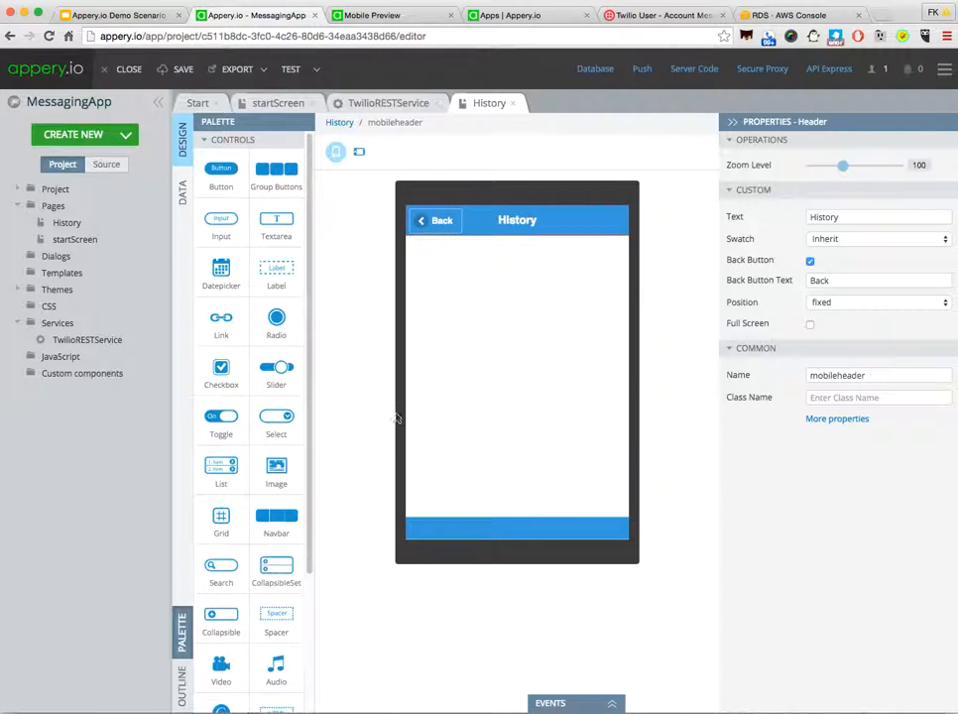
Step: Add a List component below the History page's header and reduce it to 1 item
{"action": "left_click_drag", "start_coordinate": [221, 466], "coordinate": [483, 294]}
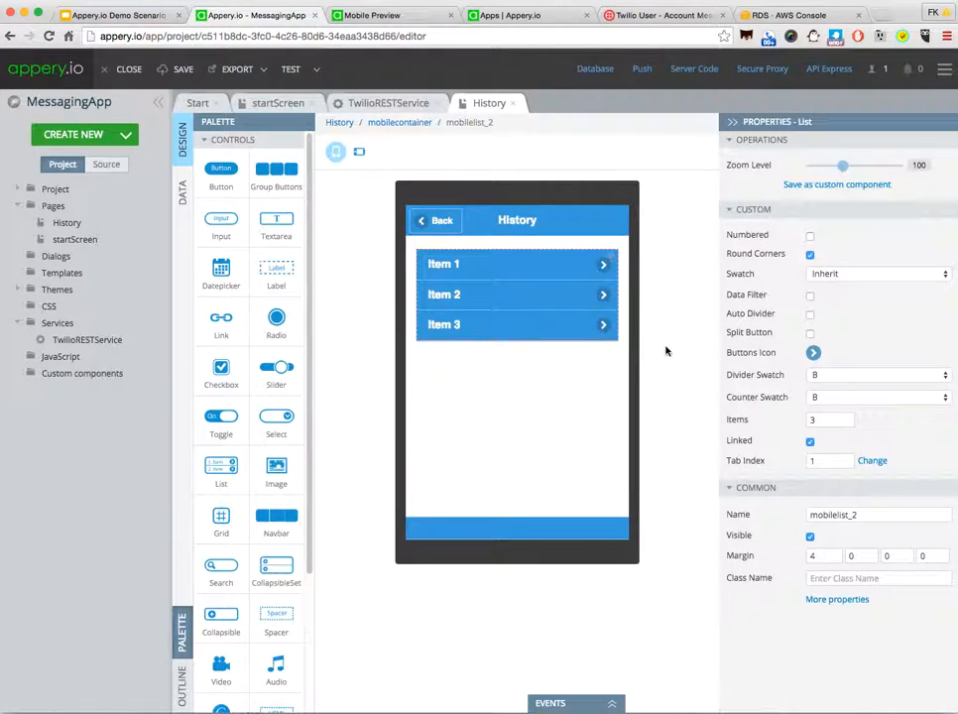
{"action": "left_click", "coordinate": [849, 423]}
{"action": "left_click", "coordinate": [850, 424]}
{"action": "left_click", "coordinate": [870, 421]}
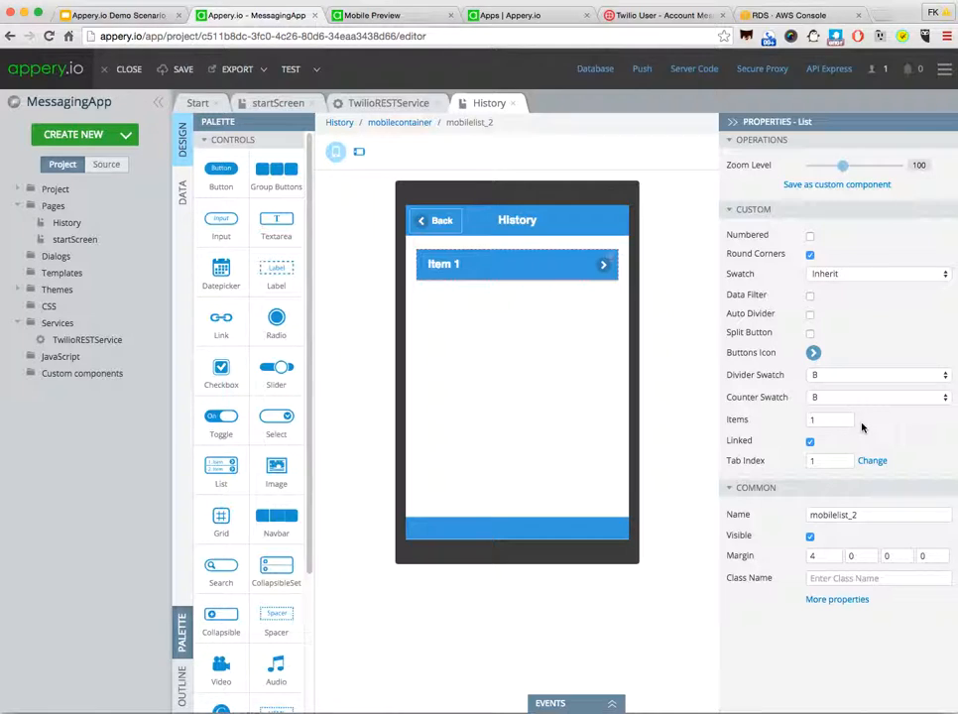
Step: Review the MyAmazonSQLDB connection settings in API Express, test the connection and leave without saving
{"action": "left_click", "coordinate": [501, 17]}
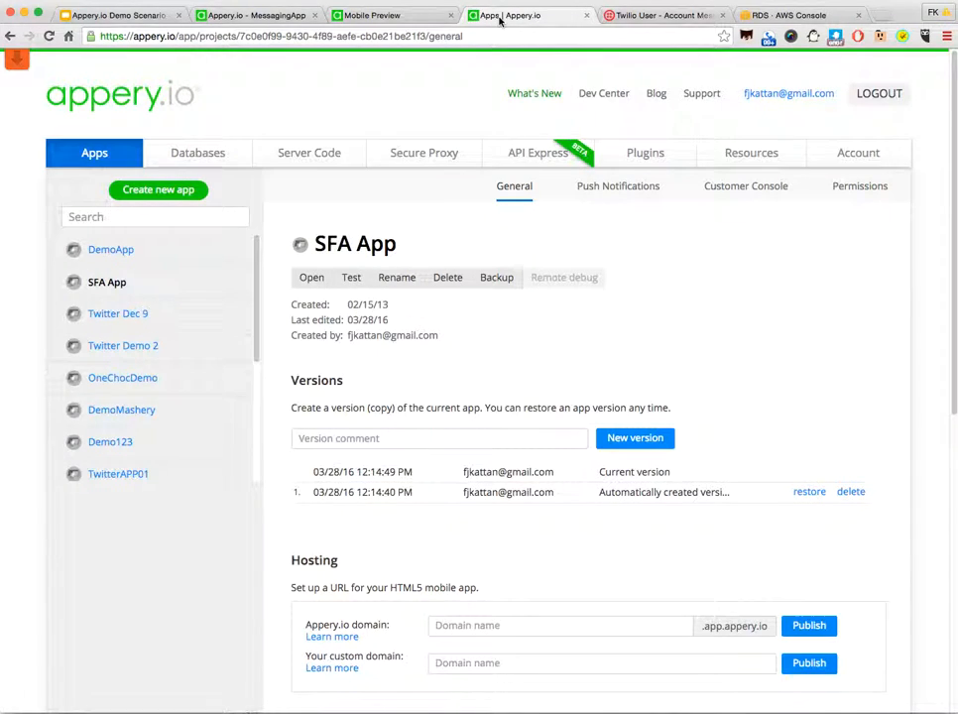
{"action": "left_click", "coordinate": [526, 156]}
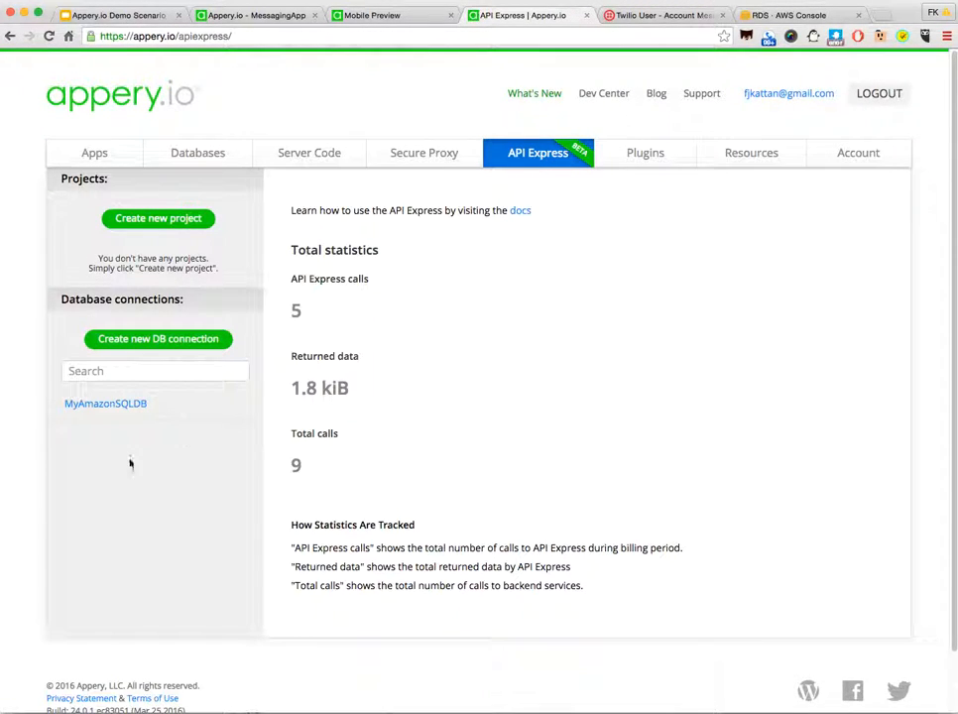
{"action": "left_click", "coordinate": [113, 410]}
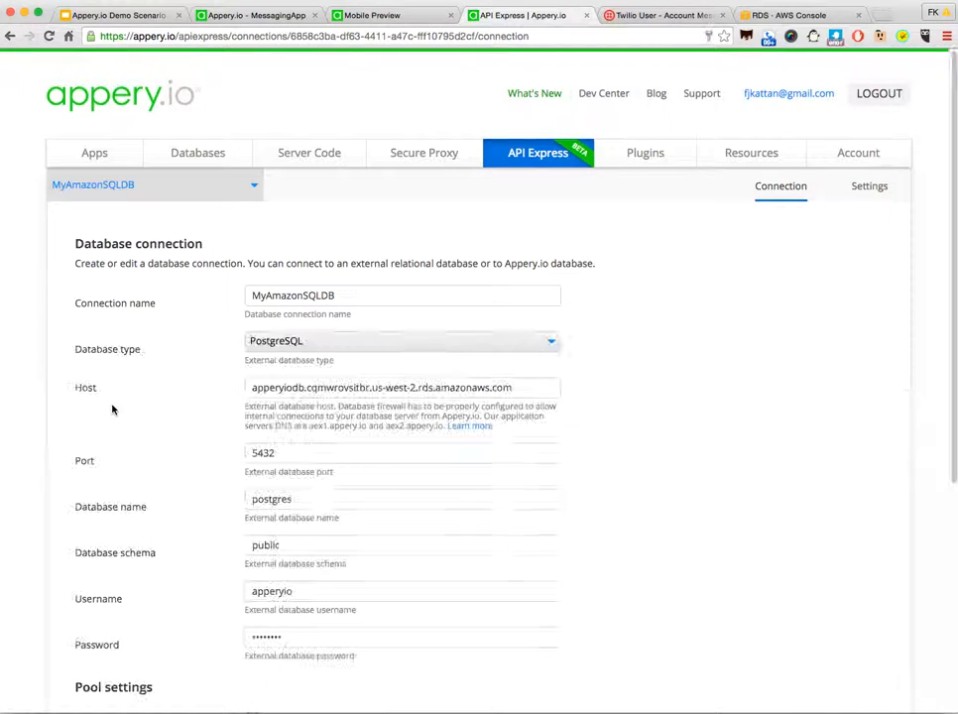
{"action": "scroll", "coordinate": [650, 514], "scroll_direction": "down", "scroll_amount": 5}
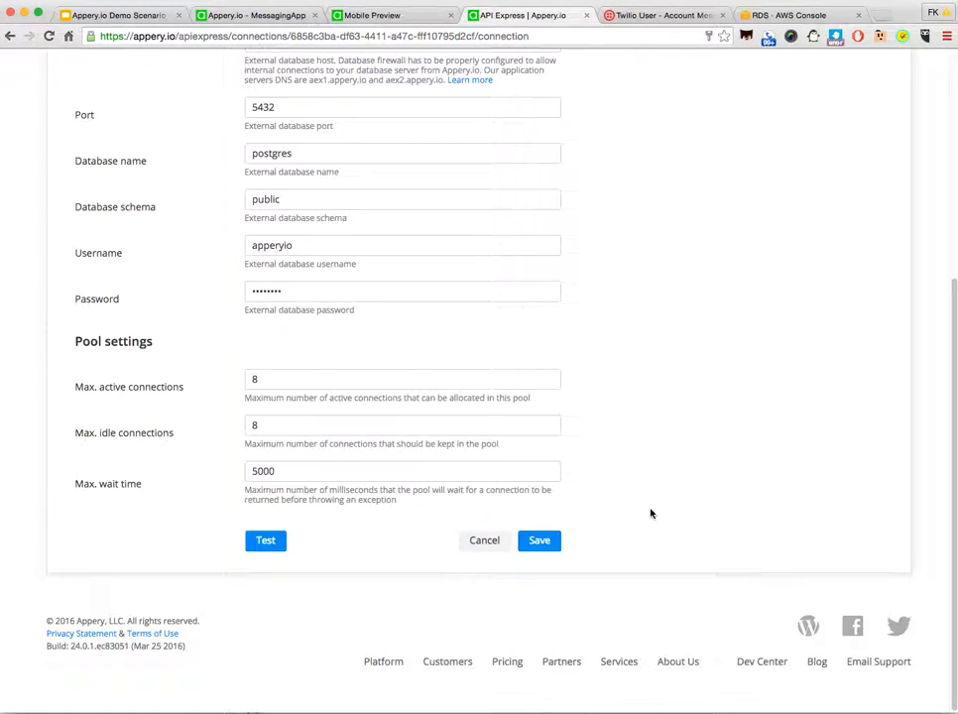
{"action": "scroll", "coordinate": [650, 513], "scroll_direction": "up", "scroll_amount": 4}
{"action": "scroll", "coordinate": [650, 513], "scroll_direction": "down", "scroll_amount": 2}
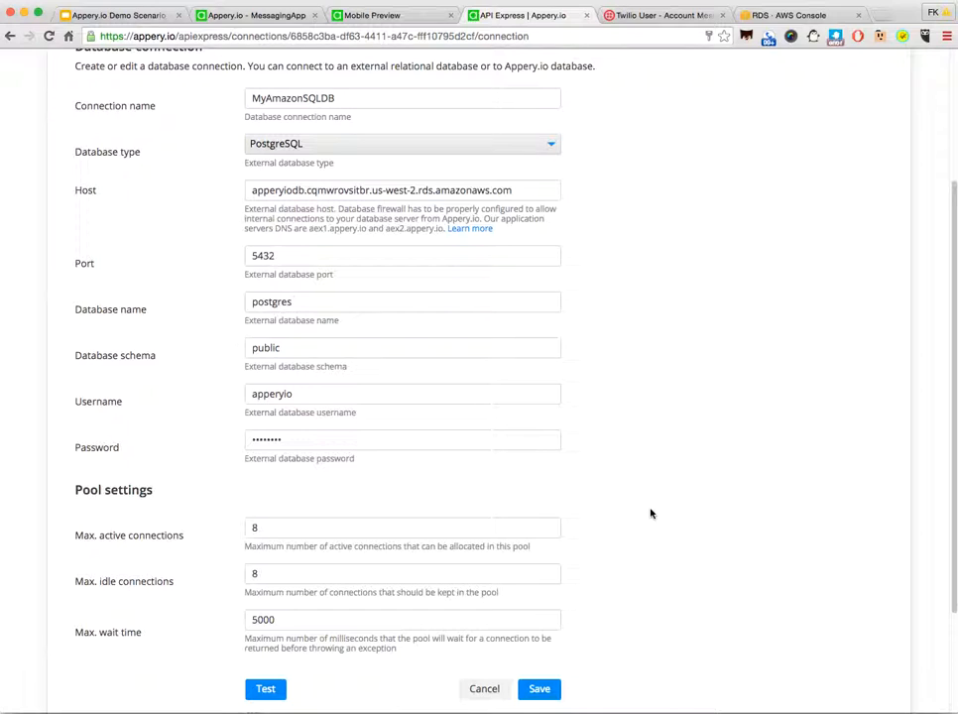
{"action": "scroll", "coordinate": [599, 483], "scroll_direction": "up", "scroll_amount": 2}
{"action": "scroll", "coordinate": [612, 507], "scroll_direction": "down", "scroll_amount": 5}
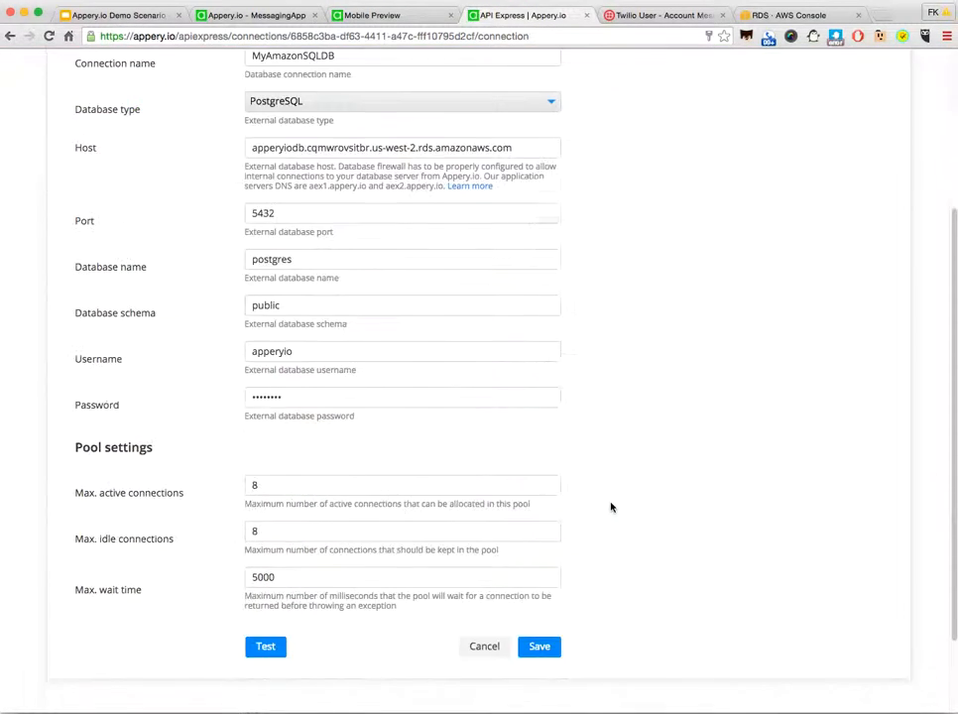
{"action": "left_click", "coordinate": [262, 540]}
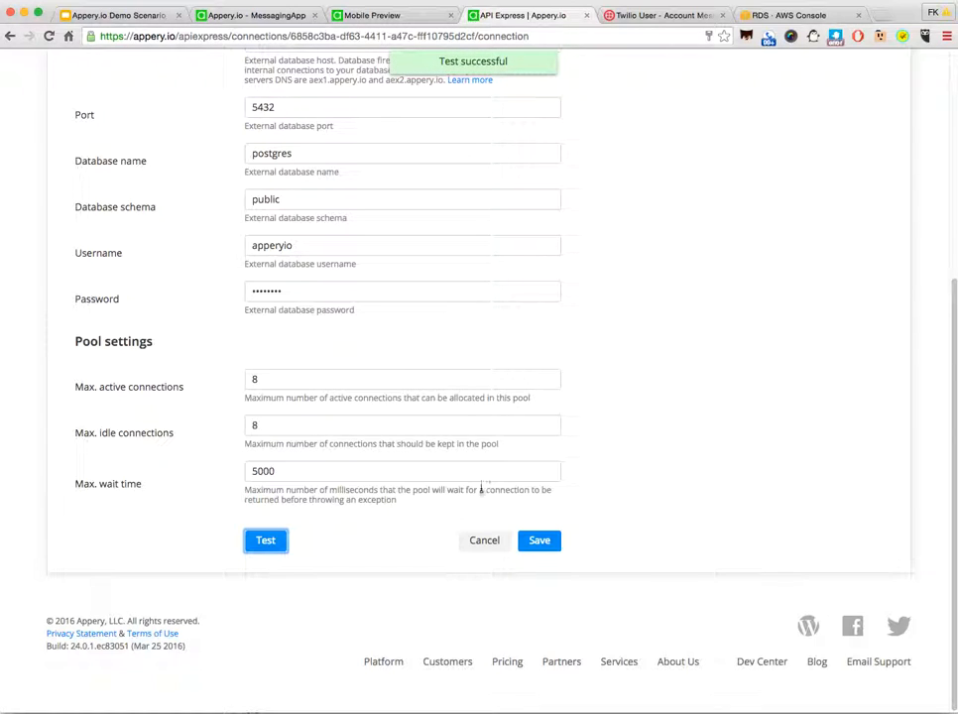
{"action": "left_click", "coordinate": [490, 542]}
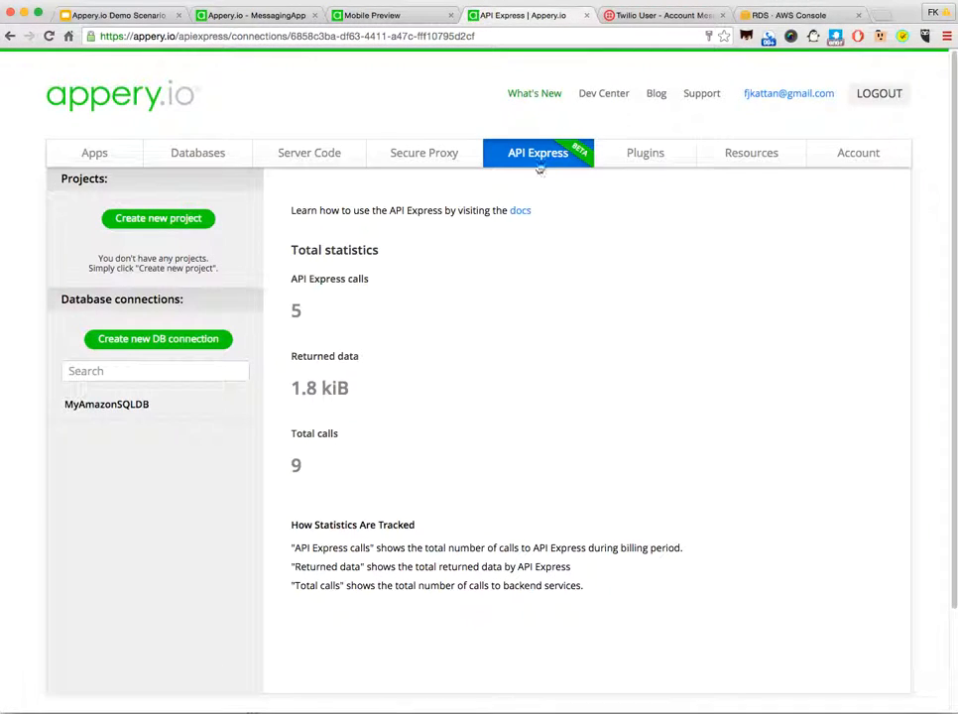
Step: Create a new API Express project named DemoApp
{"action": "left_click", "coordinate": [160, 219]}
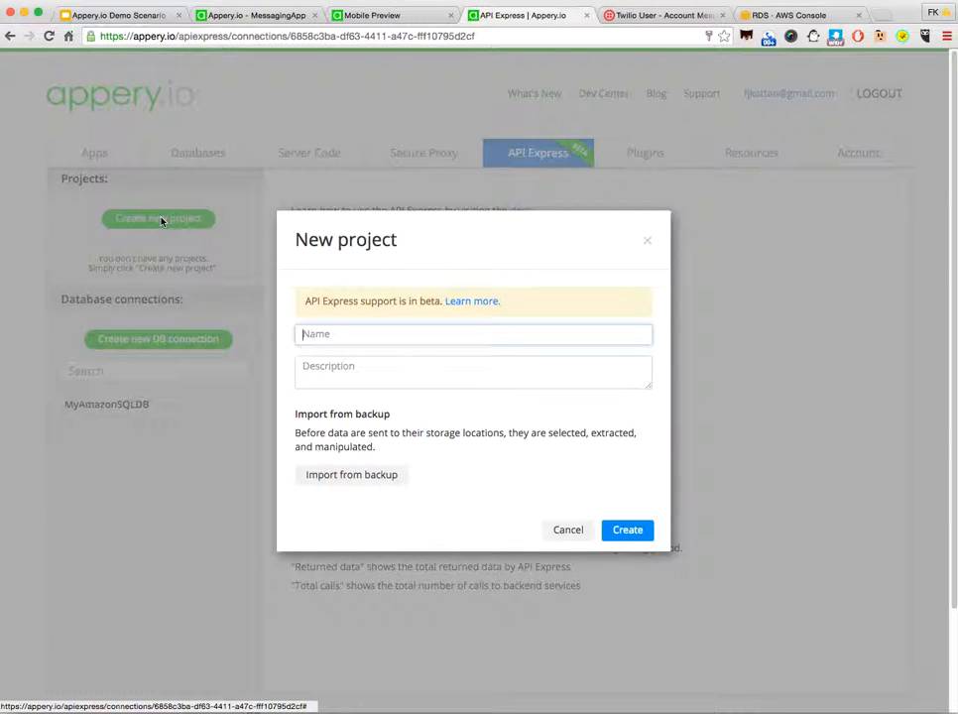
{"action": "type", "text": "Demo"}
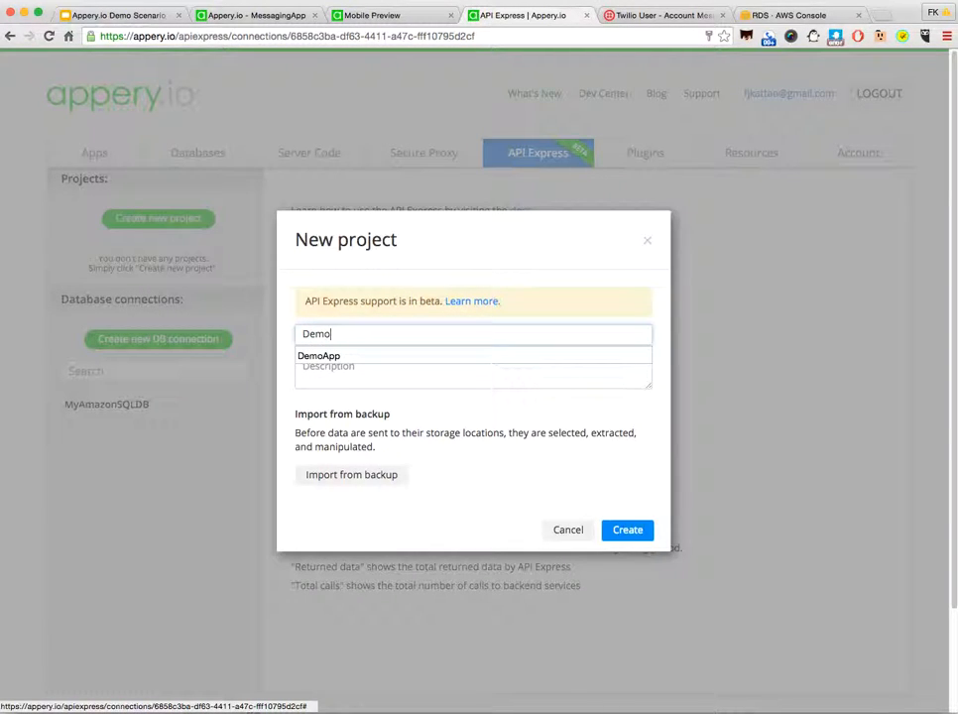
{"action": "type", "text": "App"}
{"action": "left_click", "coordinate": [625, 529]}
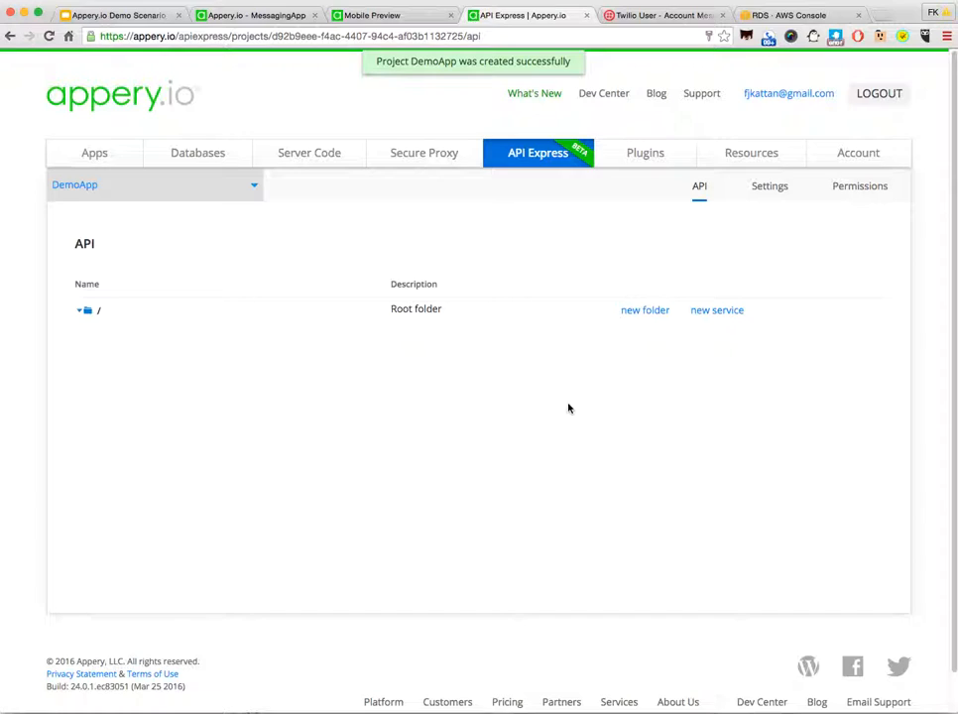
Step: Generate a REST API service in DemoApp from a model named Demo, using the MyAmazonSQLDB connection and the messagehistory table
{"action": "left_click", "coordinate": [706, 311]}
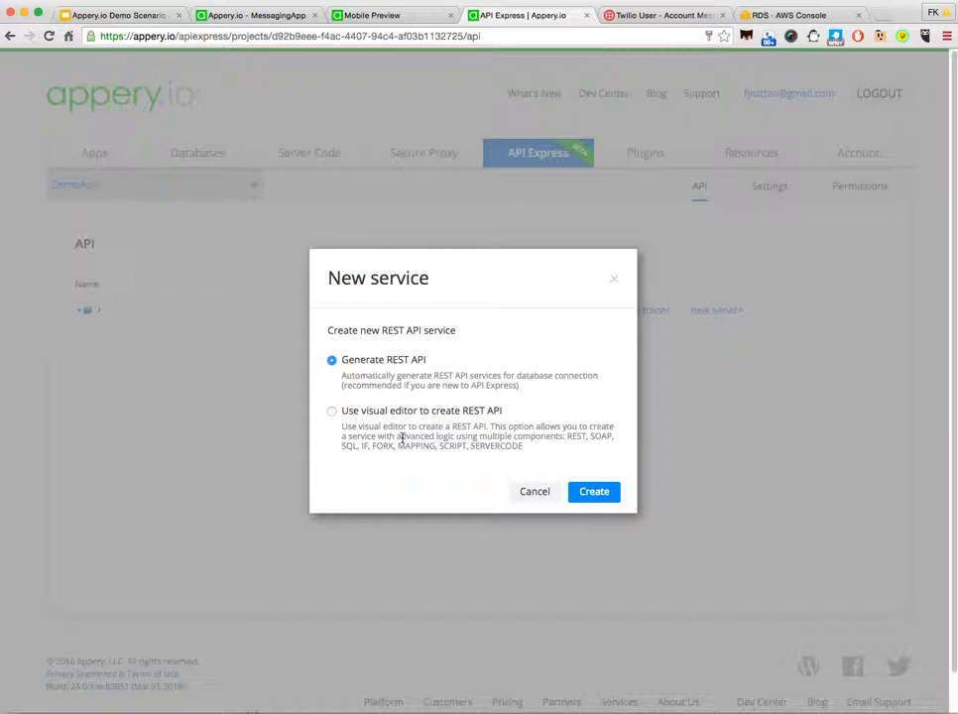
{"action": "left_click", "coordinate": [598, 498]}
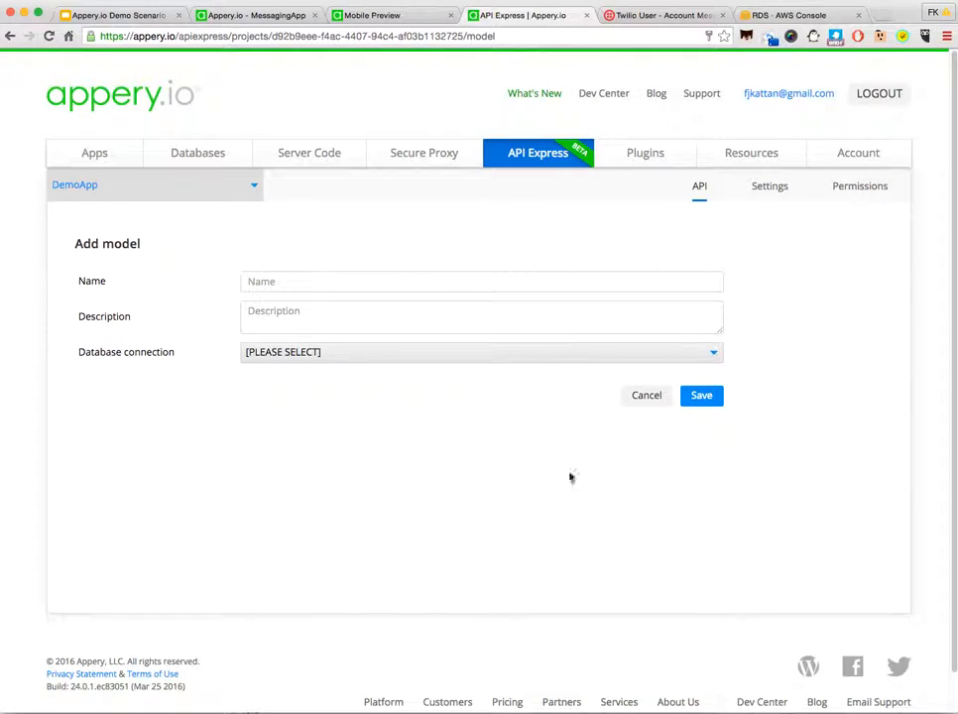
{"action": "left_click", "coordinate": [285, 281]}
{"action": "type", "text": "De"}
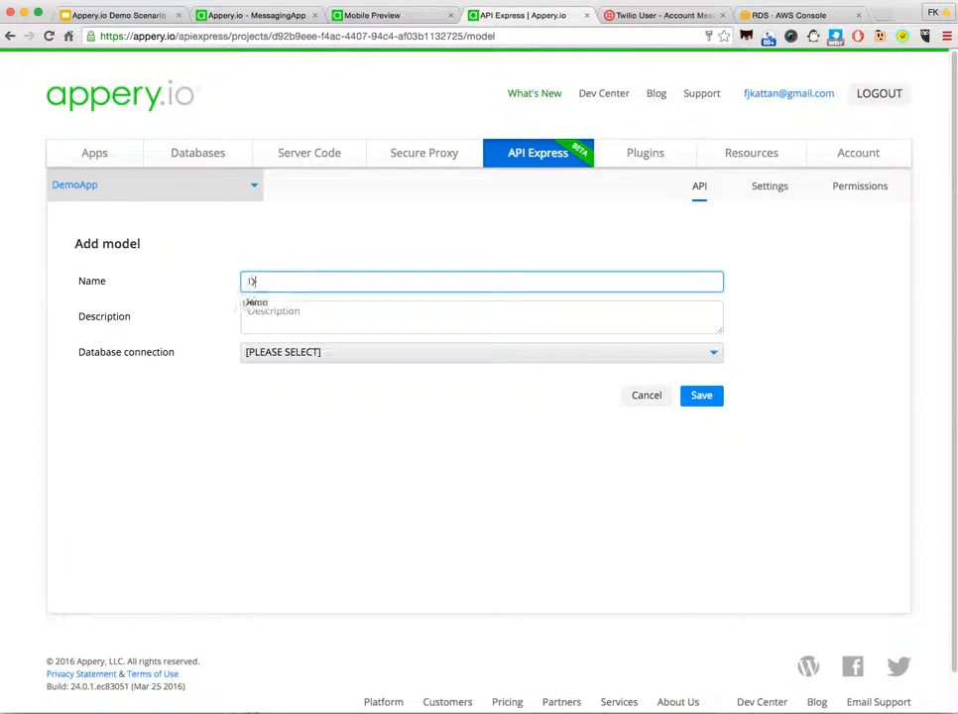
{"action": "key", "text": "Tab"}
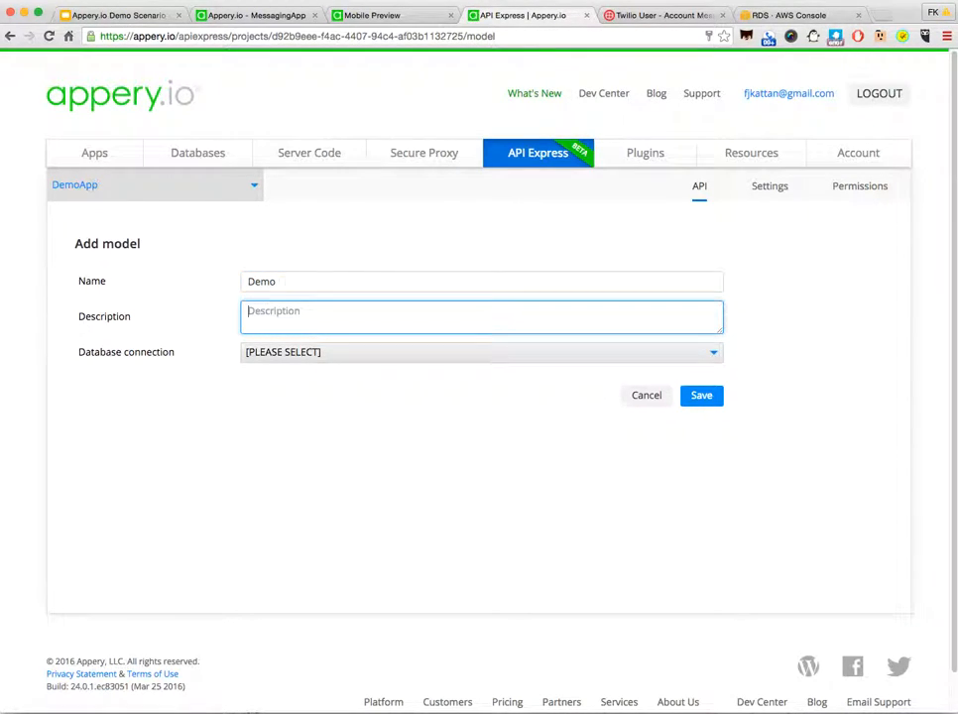
{"action": "left_click", "coordinate": [332, 359]}
{"action": "left_click", "coordinate": [297, 396]}
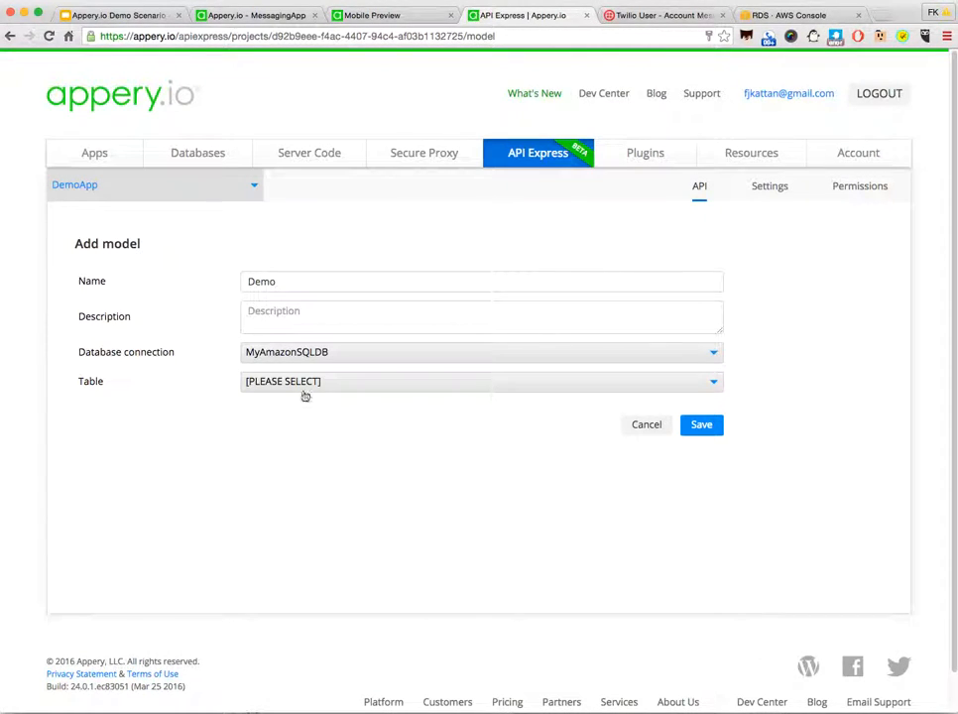
{"action": "left_click", "coordinate": [305, 387]}
{"action": "left_click", "coordinate": [300, 428]}
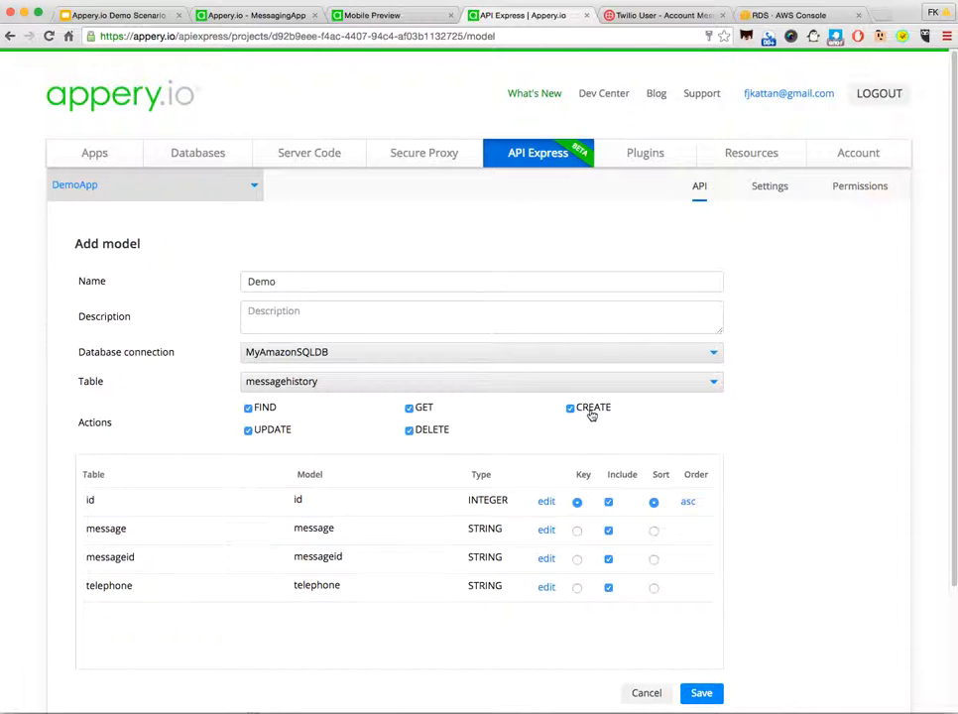
{"action": "left_click", "coordinate": [702, 694]}
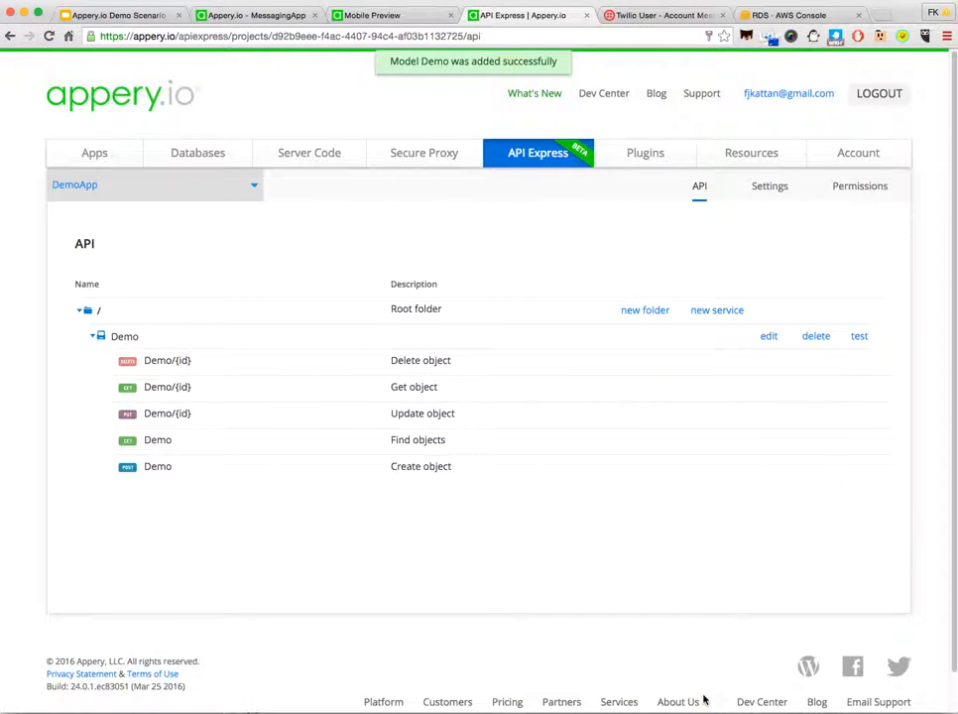
Step: Test the Demo model's FIND service with all fields removed from the request payload and review the returned records
{"action": "left_click", "coordinate": [859, 337]}
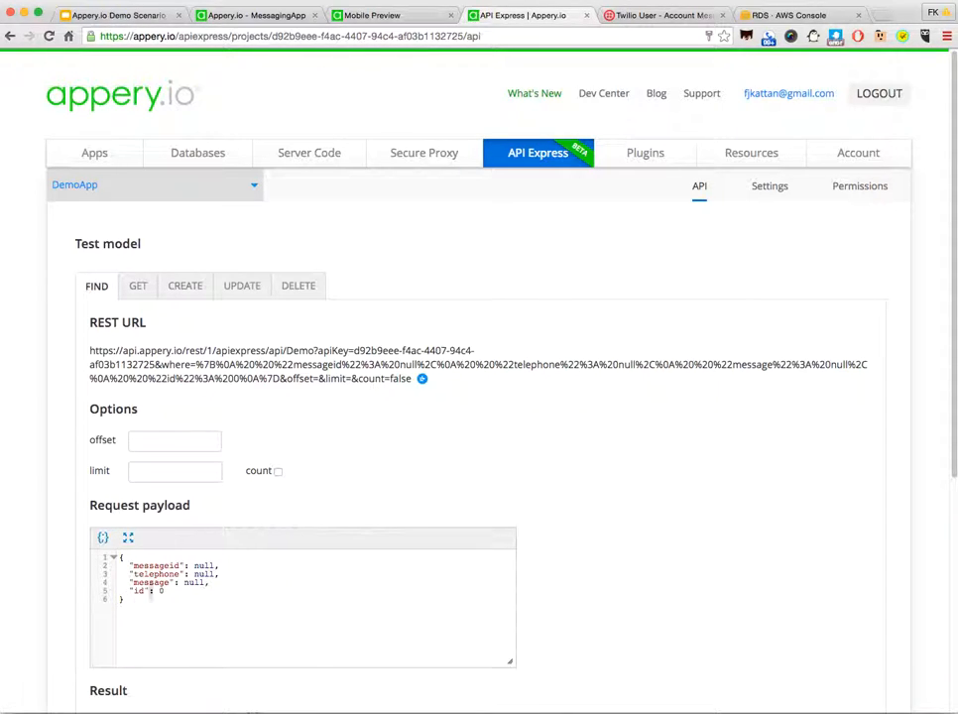
{"action": "left_click_drag", "start_coordinate": [120, 591], "coordinate": [120, 567]}
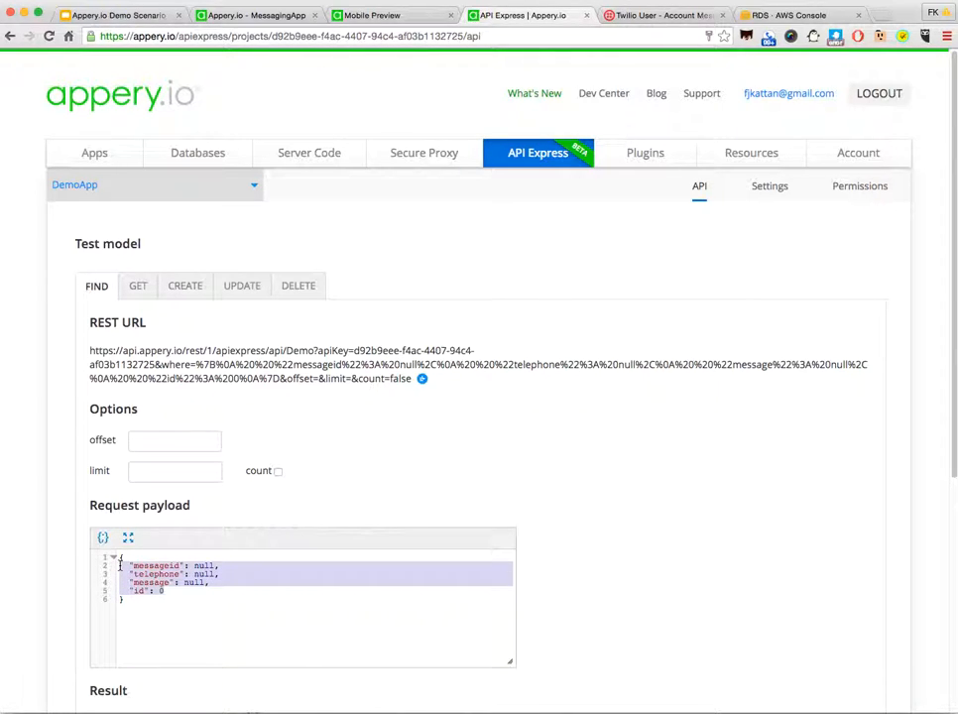
{"action": "key", "text": "Delete"}
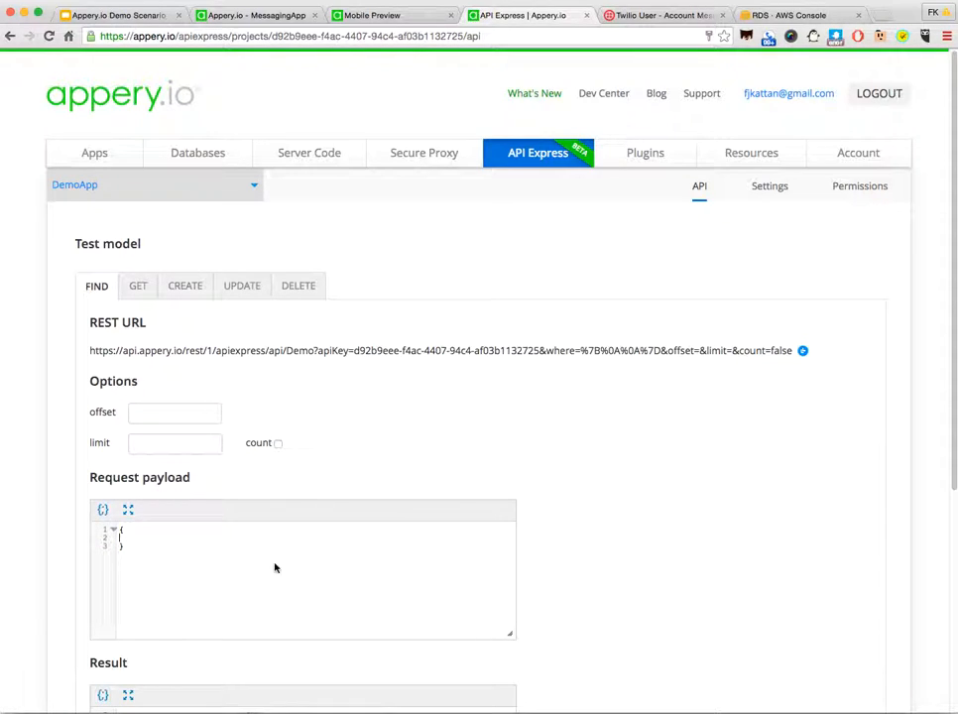
{"action": "scroll", "coordinate": [658, 553], "scroll_direction": "down", "scroll_amount": 5}
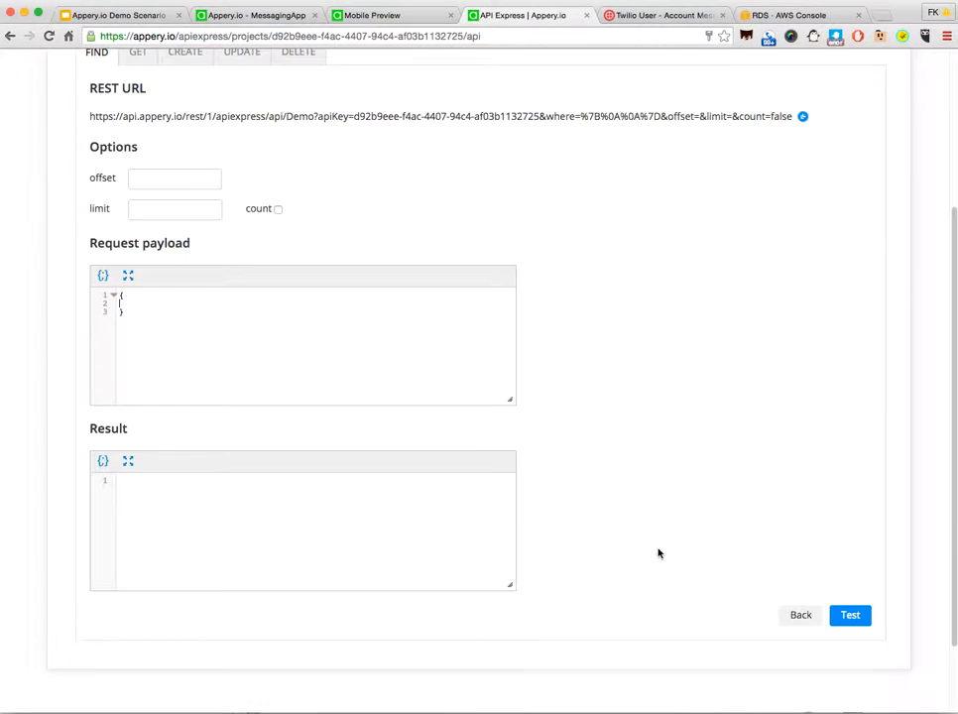
{"action": "left_click", "coordinate": [849, 623]}
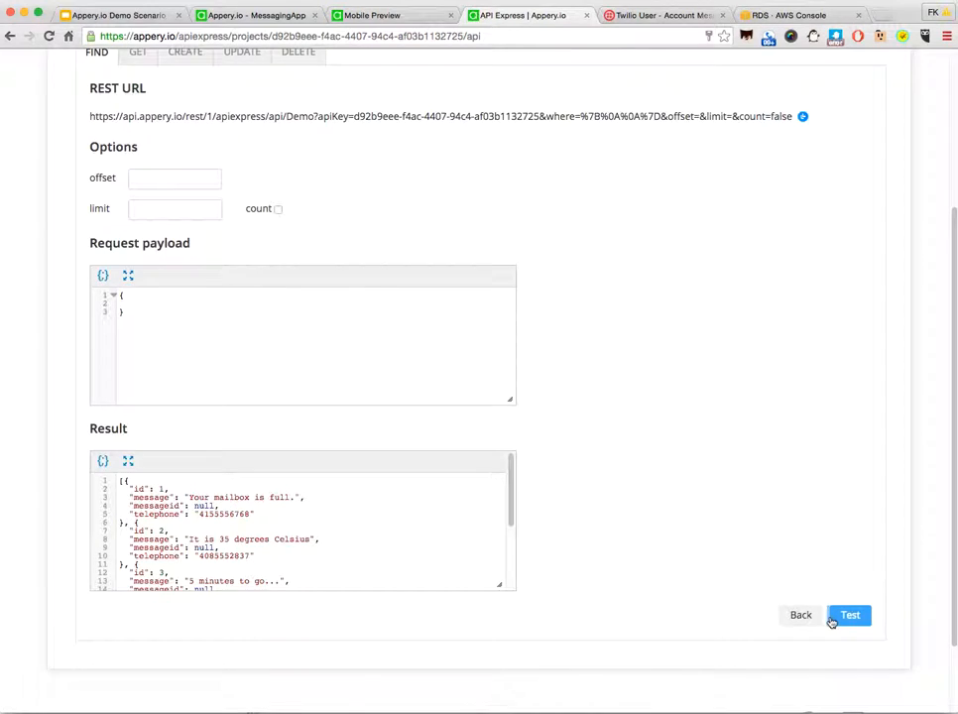
{"action": "scroll", "coordinate": [231, 538], "scroll_direction": "down", "scroll_amount": 5}
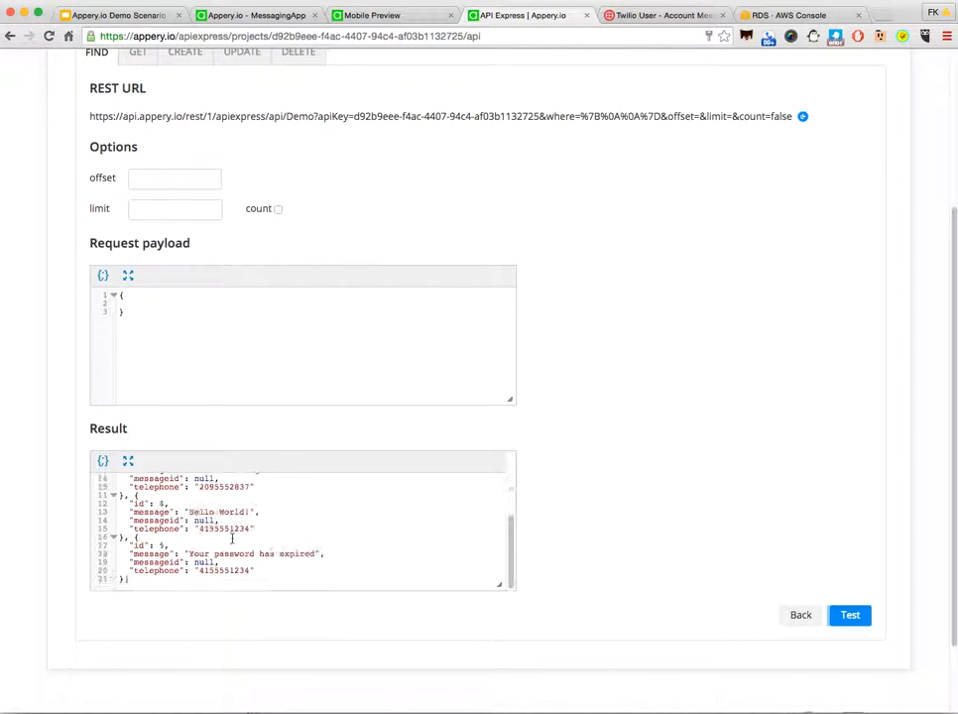
{"action": "scroll", "coordinate": [234, 537], "scroll_direction": "up", "scroll_amount": 5}
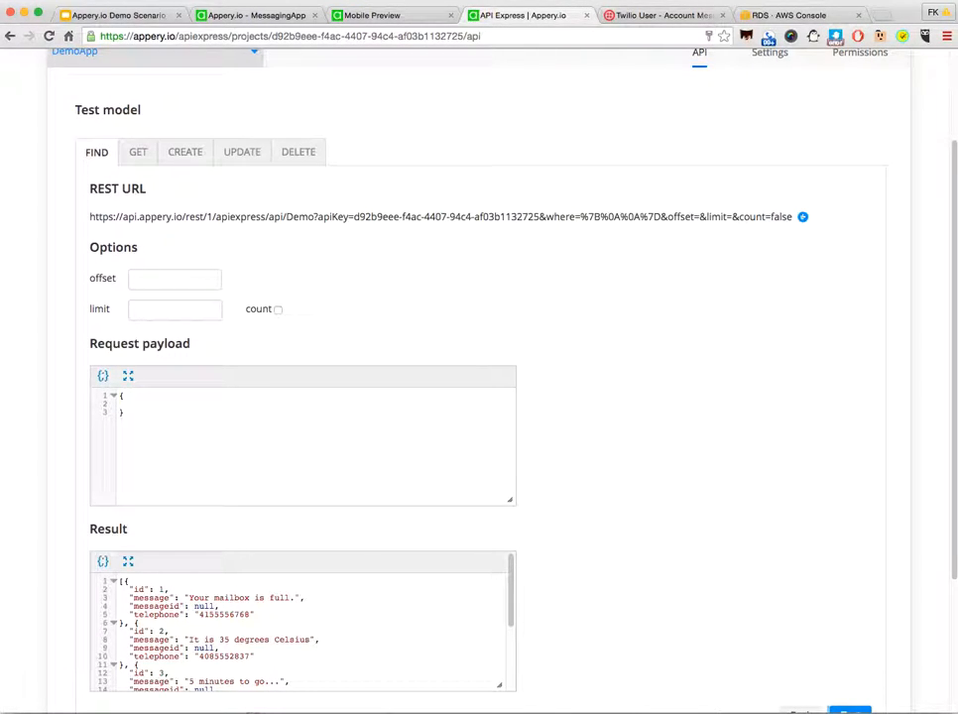
Step: Return to the MessagingApp editor and start the API Express Generator with the Appery.io domain and the DemoApp project
{"action": "left_click", "coordinate": [209, 17]}
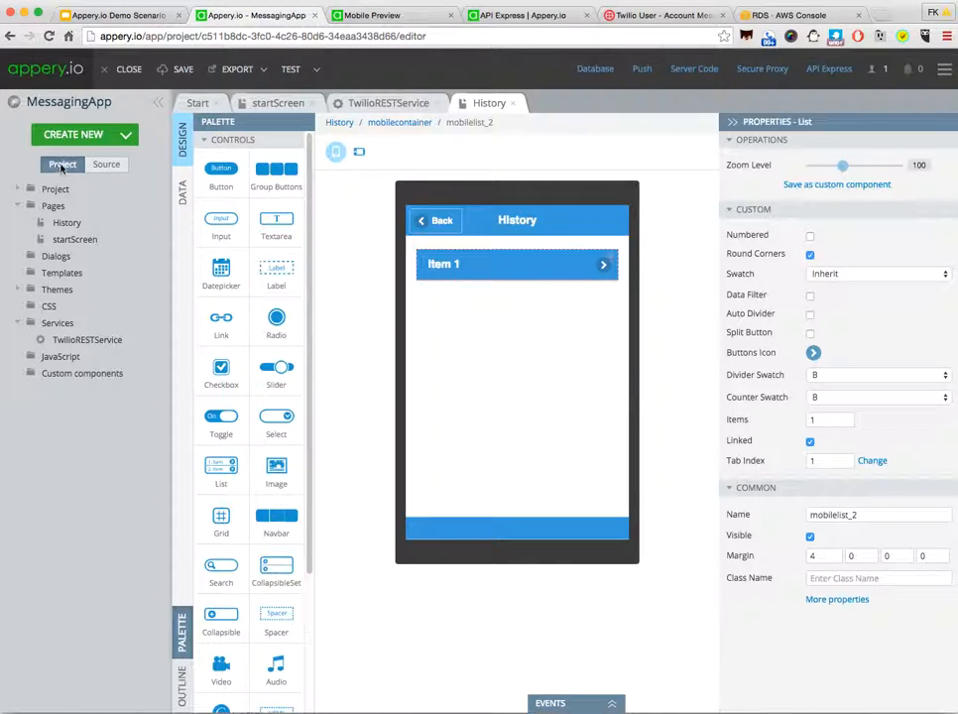
{"action": "left_click", "coordinate": [113, 136]}
{"action": "mouse_move", "coordinate": [74, 351]}
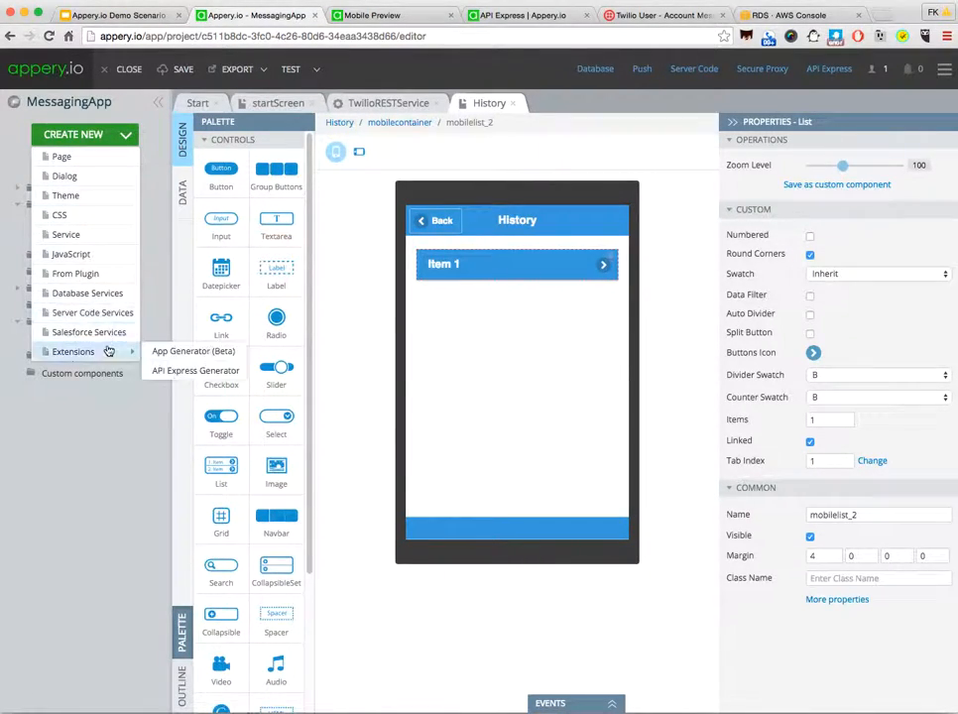
{"action": "left_click", "coordinate": [173, 372]}
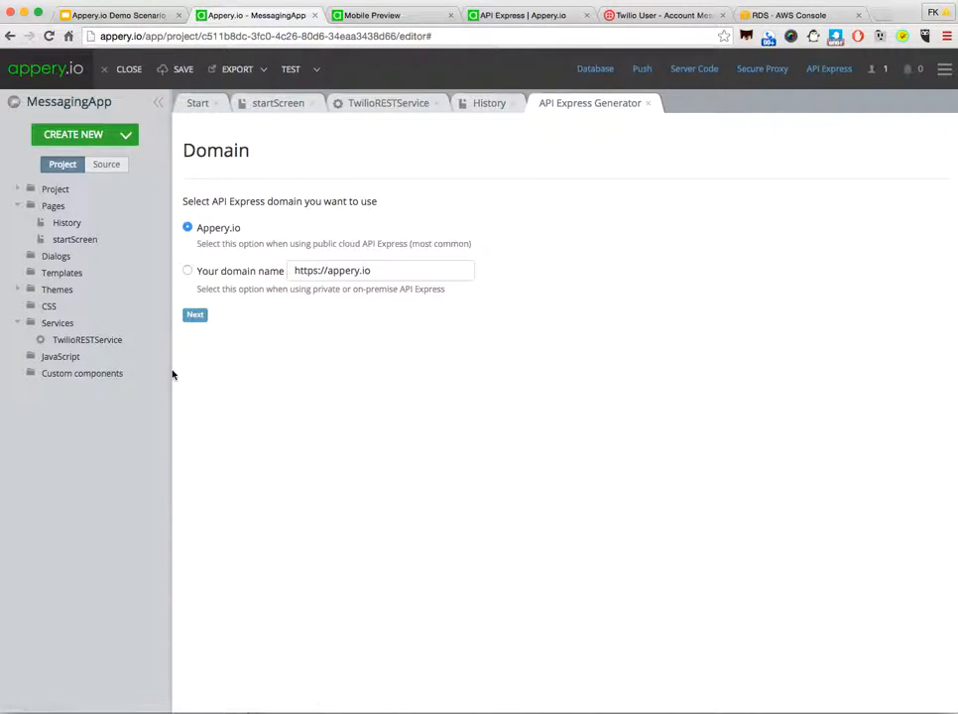
{"action": "left_click", "coordinate": [187, 228]}
{"action": "left_click", "coordinate": [195, 315]}
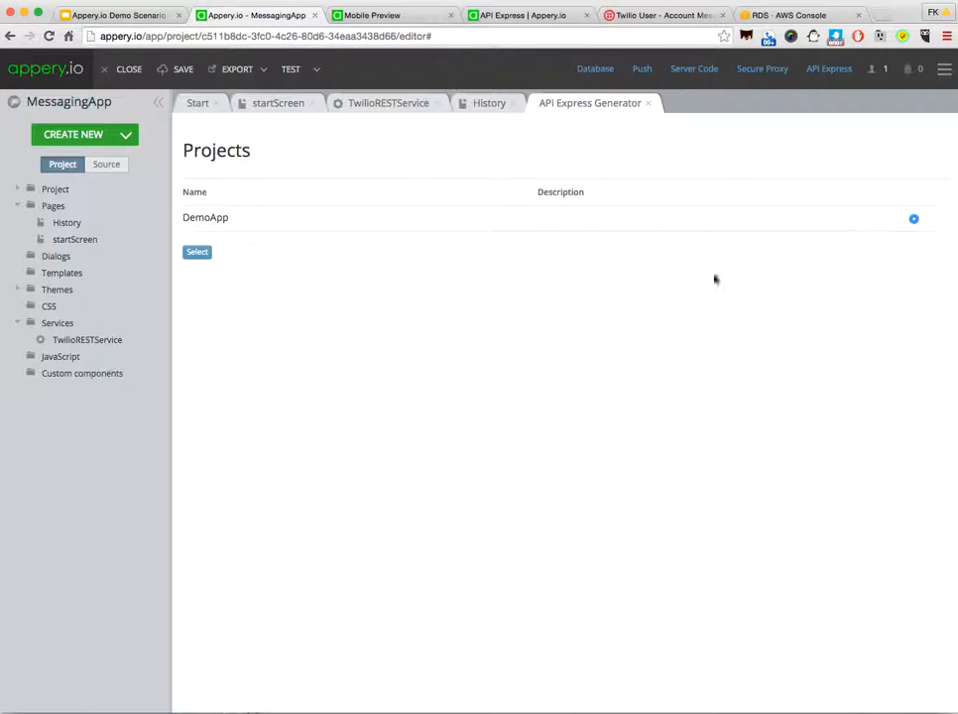
{"action": "left_click", "coordinate": [198, 254]}
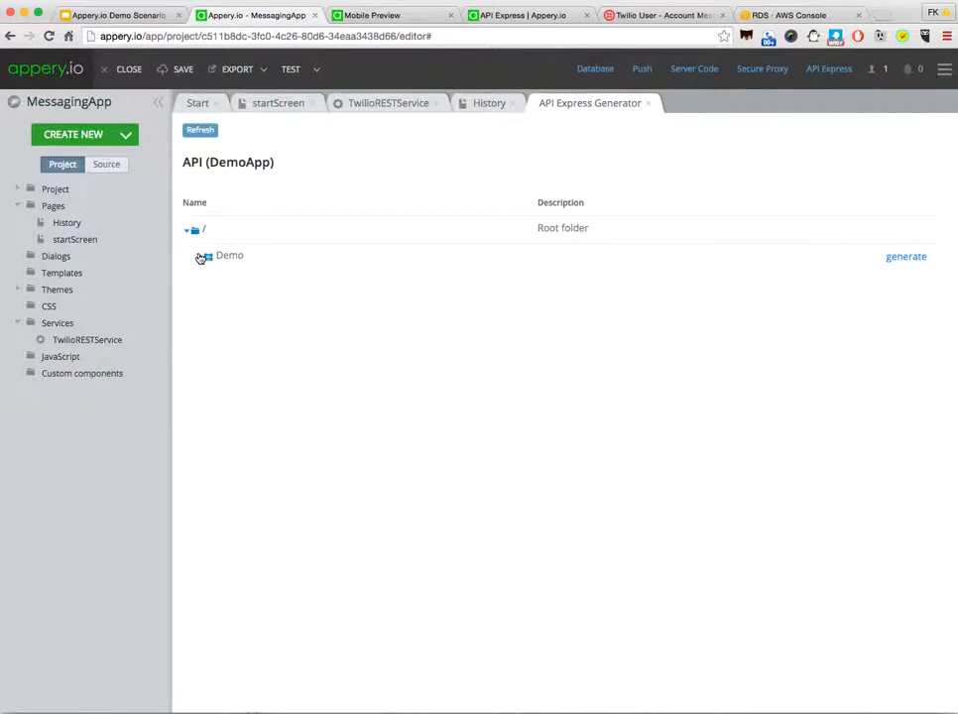
Step: Generate the Demo services under the name APIExpressService, save the app and reload the editor
{"action": "left_click", "coordinate": [914, 261]}
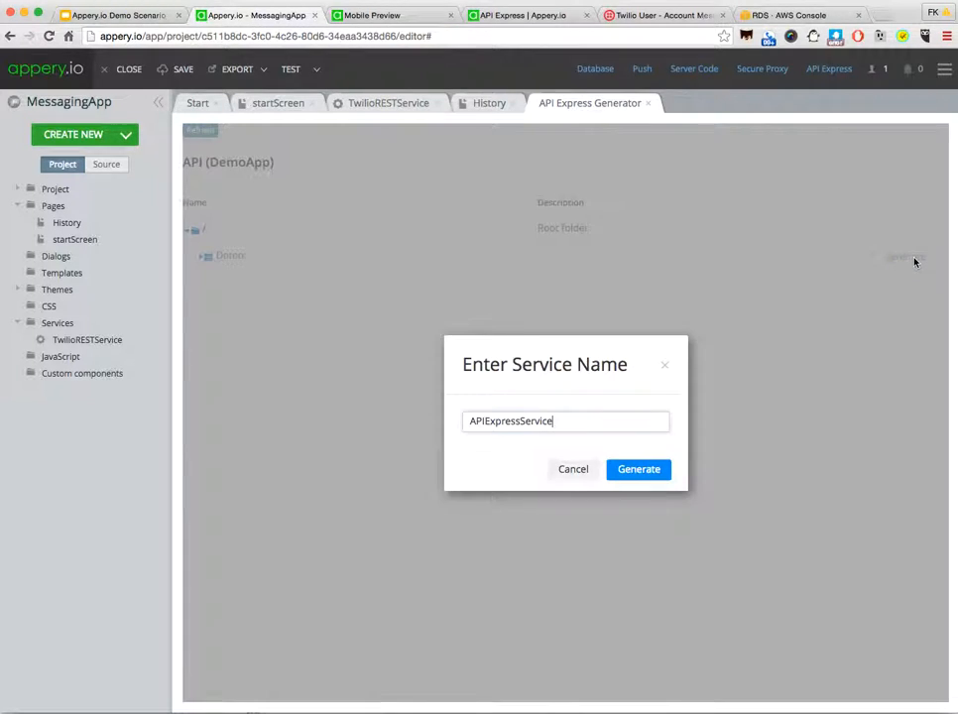
{"action": "left_click", "coordinate": [638, 471]}
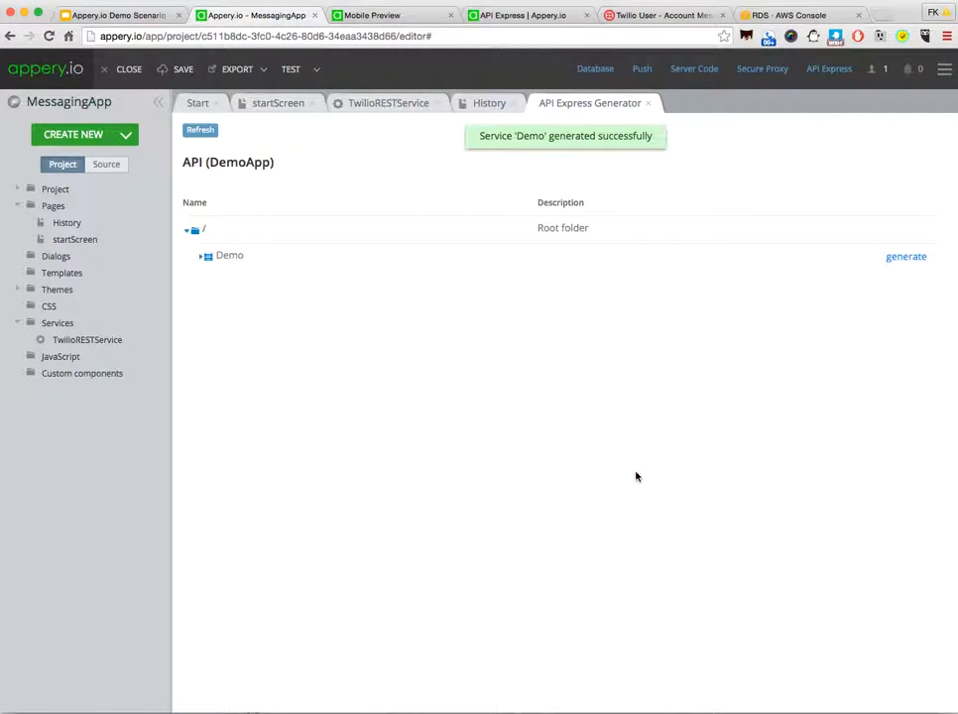
{"action": "left_click", "coordinate": [181, 70]}
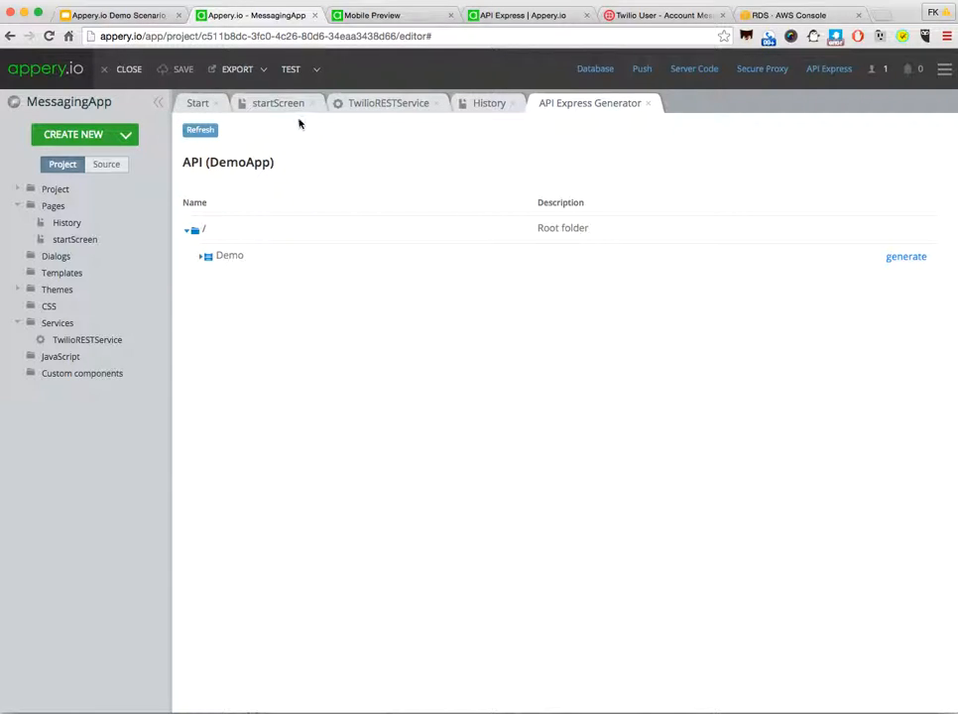
{"action": "left_click", "coordinate": [48, 37]}
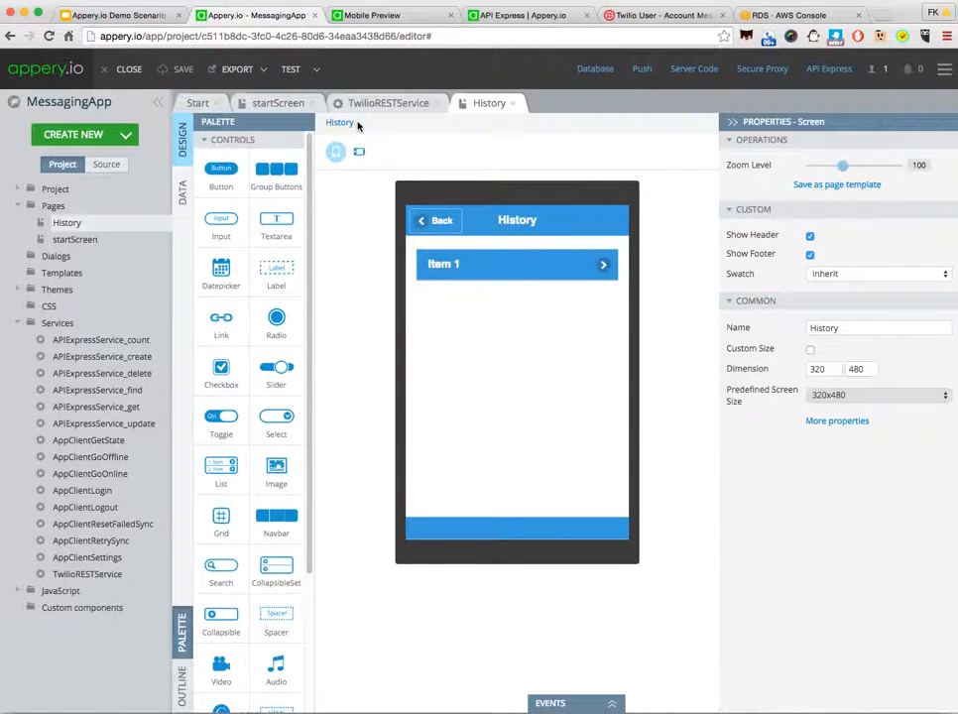
Step: Add APIExpressService_find as a service datasource to the History page
{"action": "left_click", "coordinate": [182, 193]}
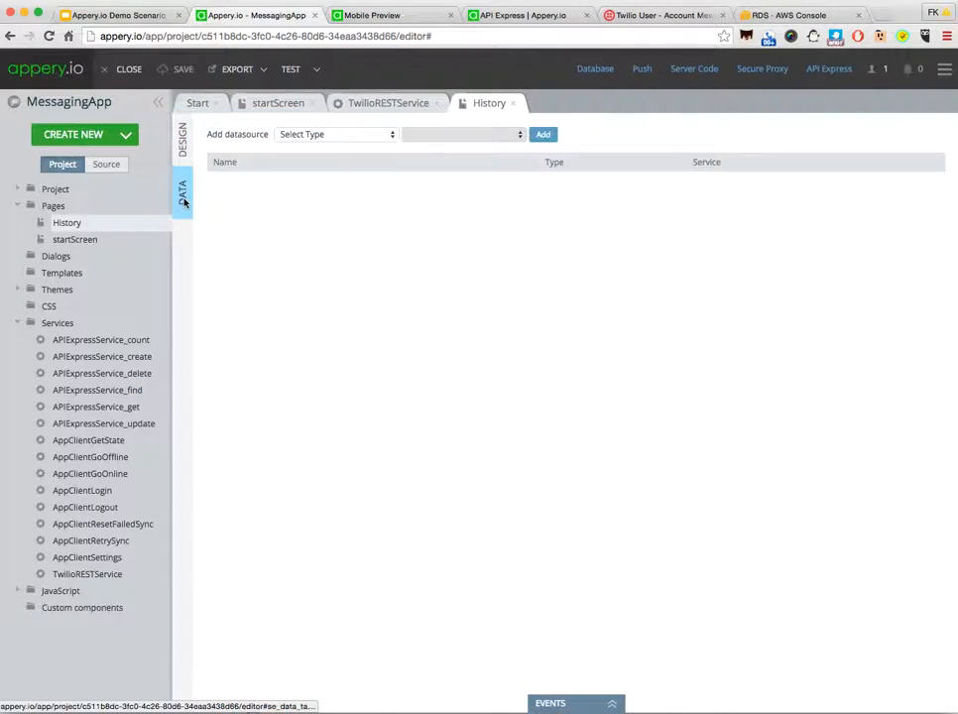
{"action": "left_click", "coordinate": [390, 135]}
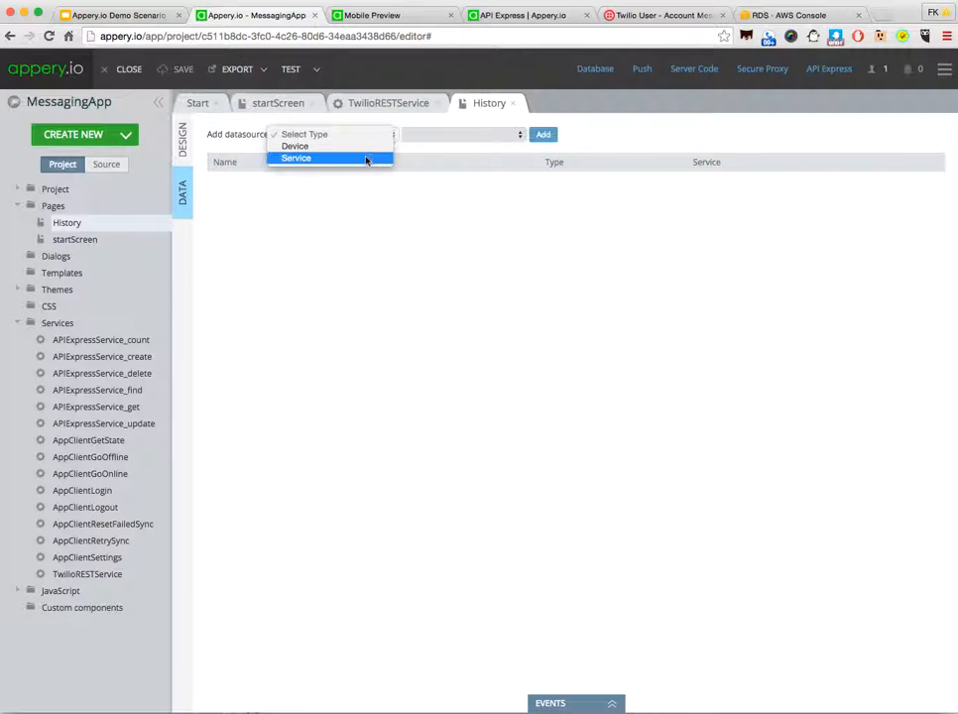
{"action": "left_click", "coordinate": [364, 159]}
{"action": "left_click", "coordinate": [461, 136]}
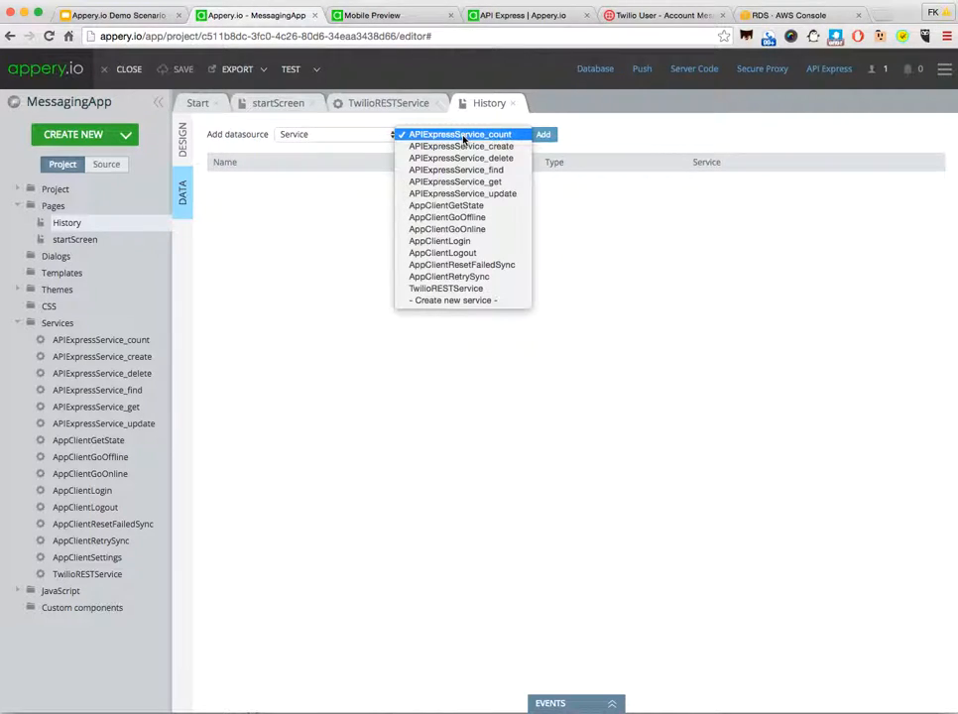
{"action": "left_click", "coordinate": [469, 175]}
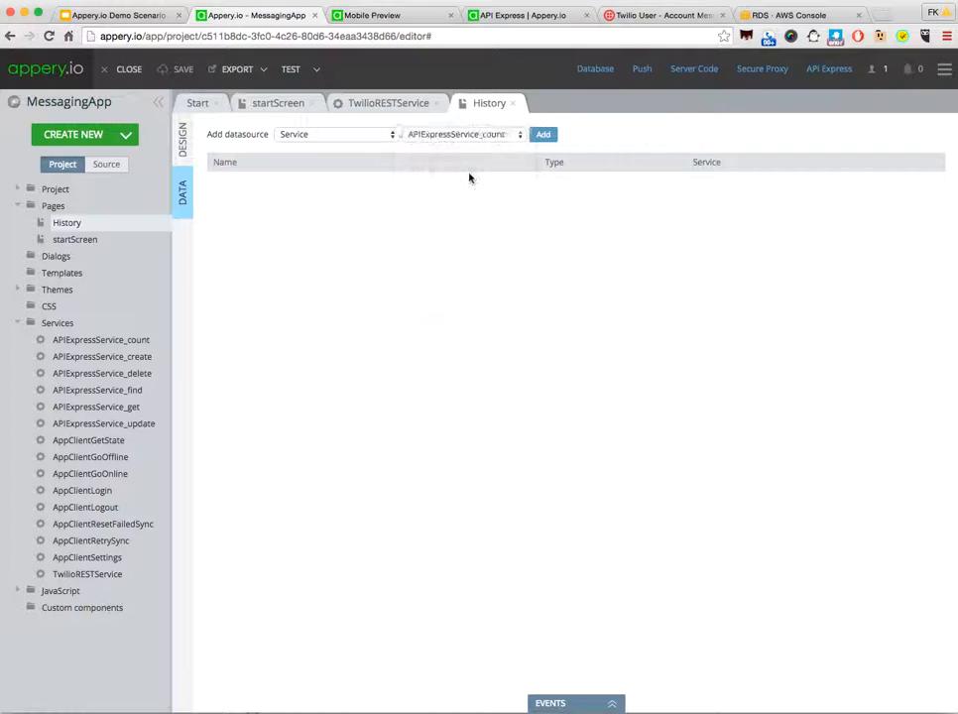
{"action": "left_click", "coordinate": [544, 136]}
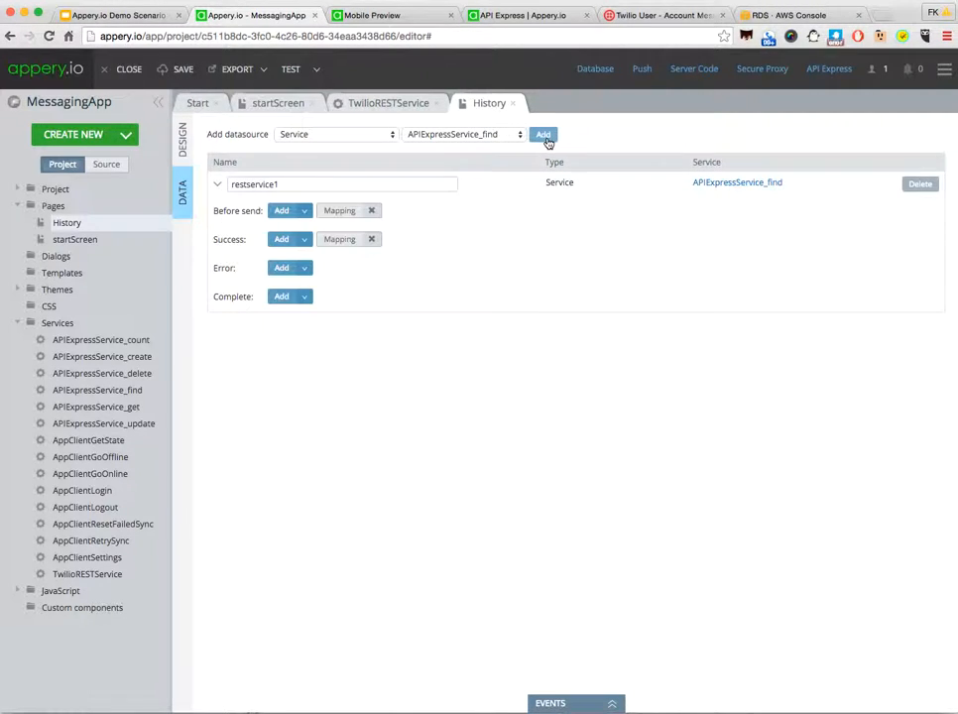
Step: Rename the new datasource as listMessages and open the mapping for its Success event
{"action": "left_click", "coordinate": [299, 187]}
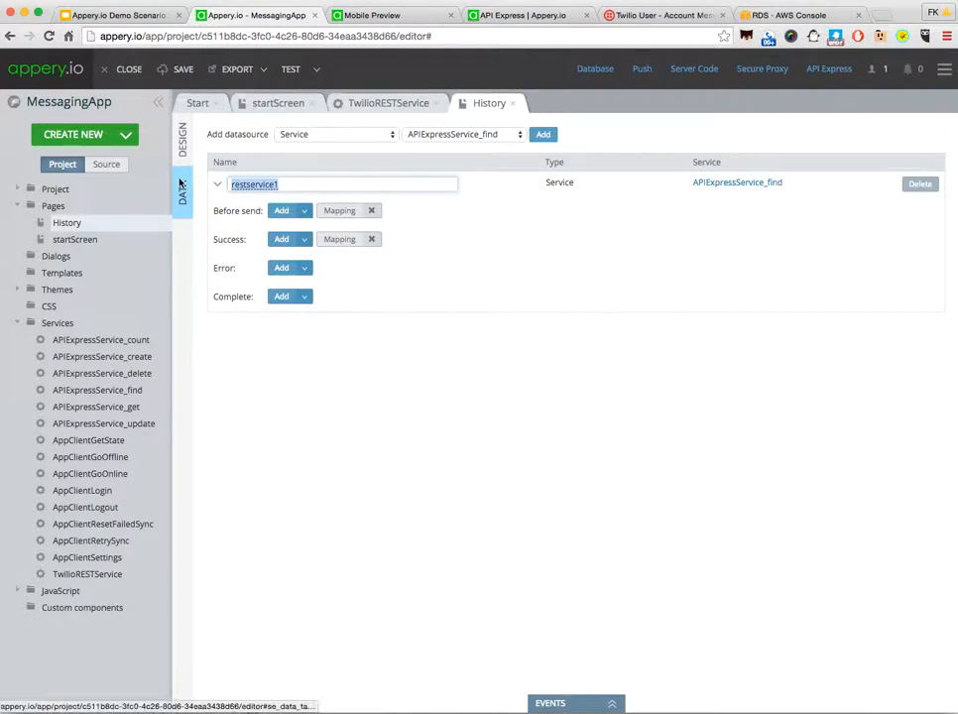
{"action": "type", "text": "listMessages"}
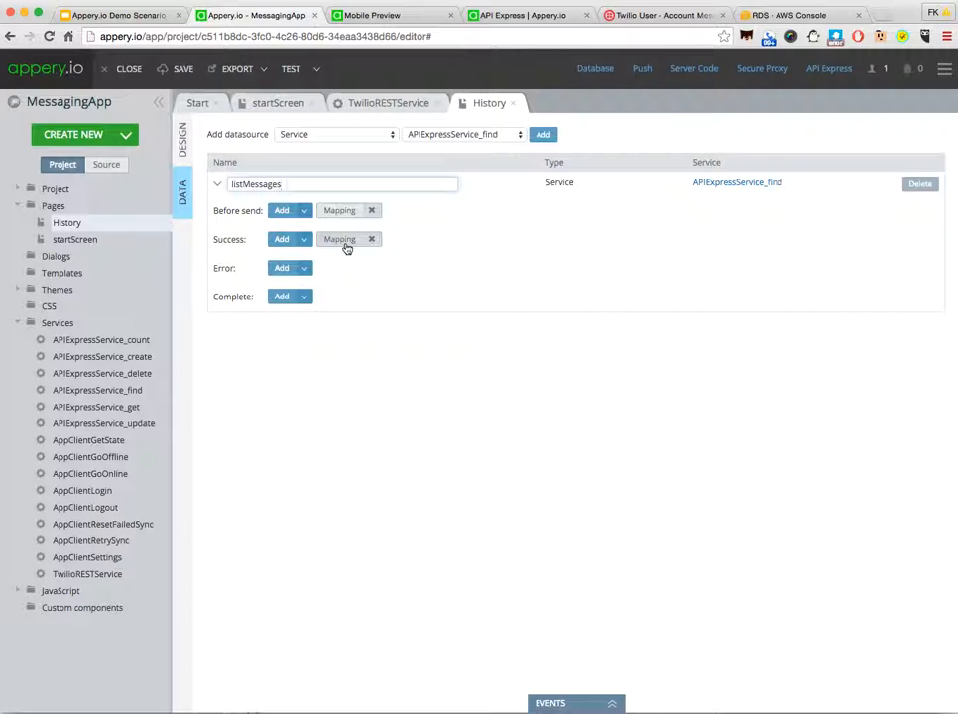
{"action": "left_click", "coordinate": [346, 248]}
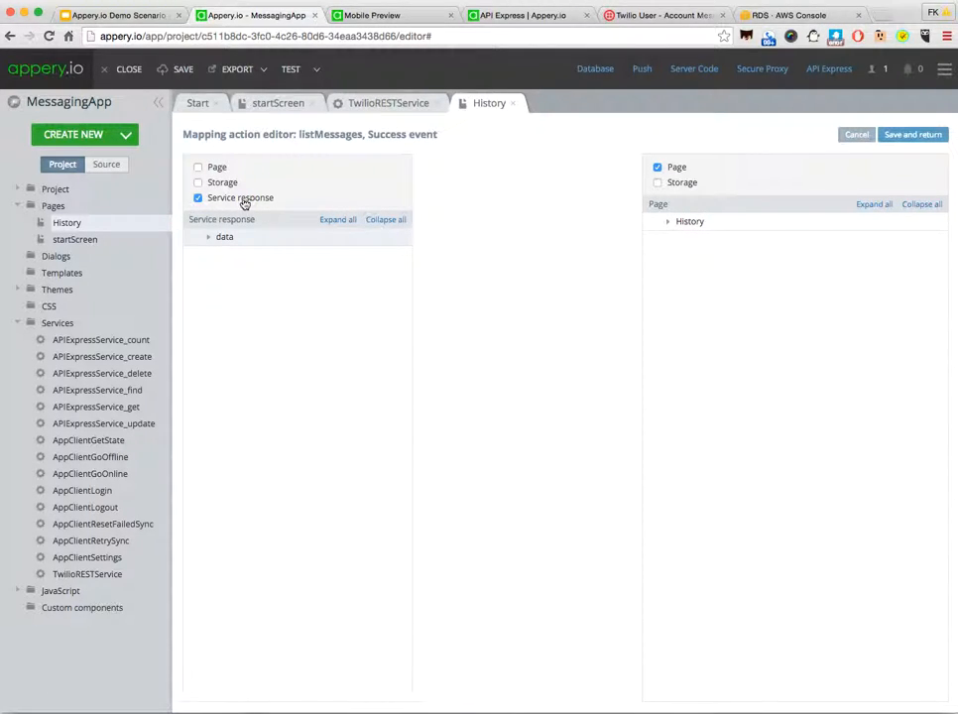
Step: Map the response's $[i] to mobilelistitem_3 and message to that list item's Text, and save the mapping
{"action": "left_click", "coordinate": [332, 221]}
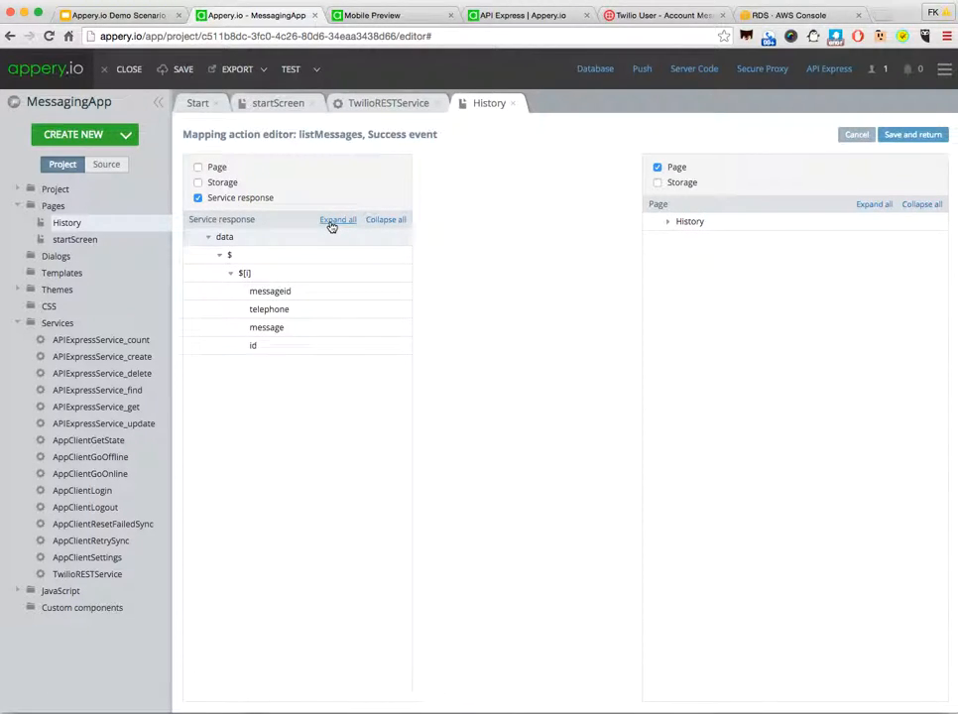
{"action": "left_click", "coordinate": [874, 205]}
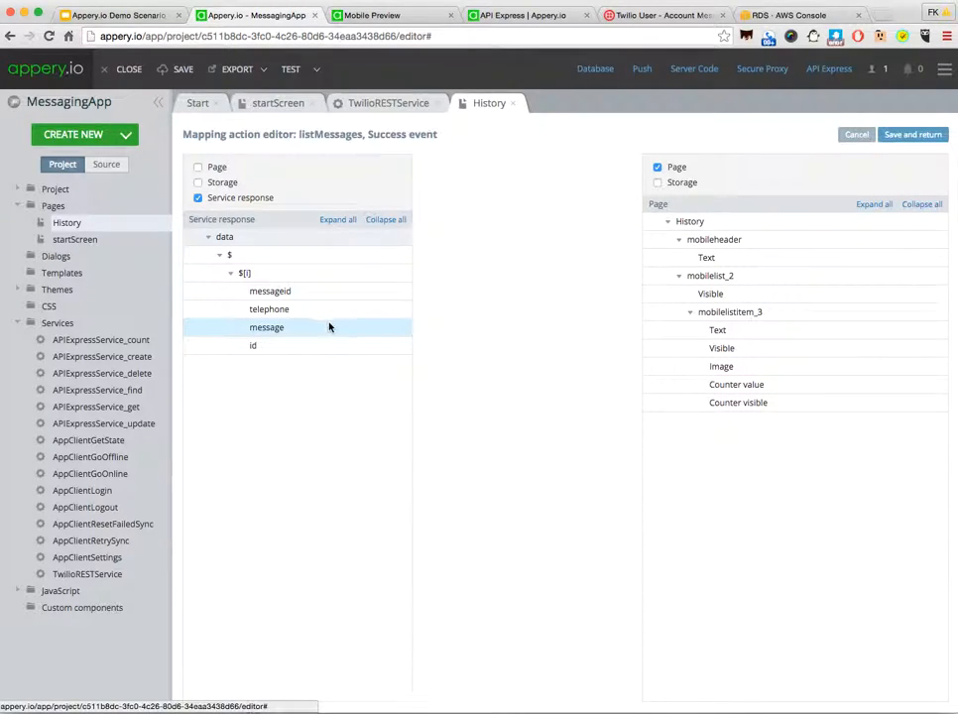
{"action": "left_click_drag", "start_coordinate": [319, 335], "coordinate": [693, 329]}
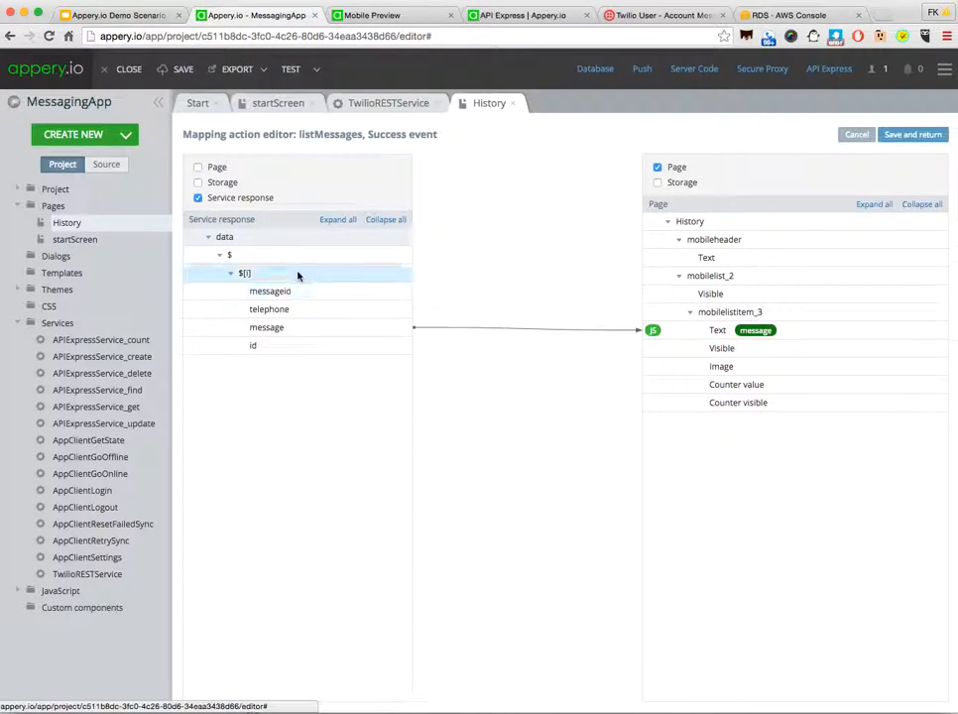
{"action": "left_click_drag", "start_coordinate": [296, 273], "coordinate": [700, 311]}
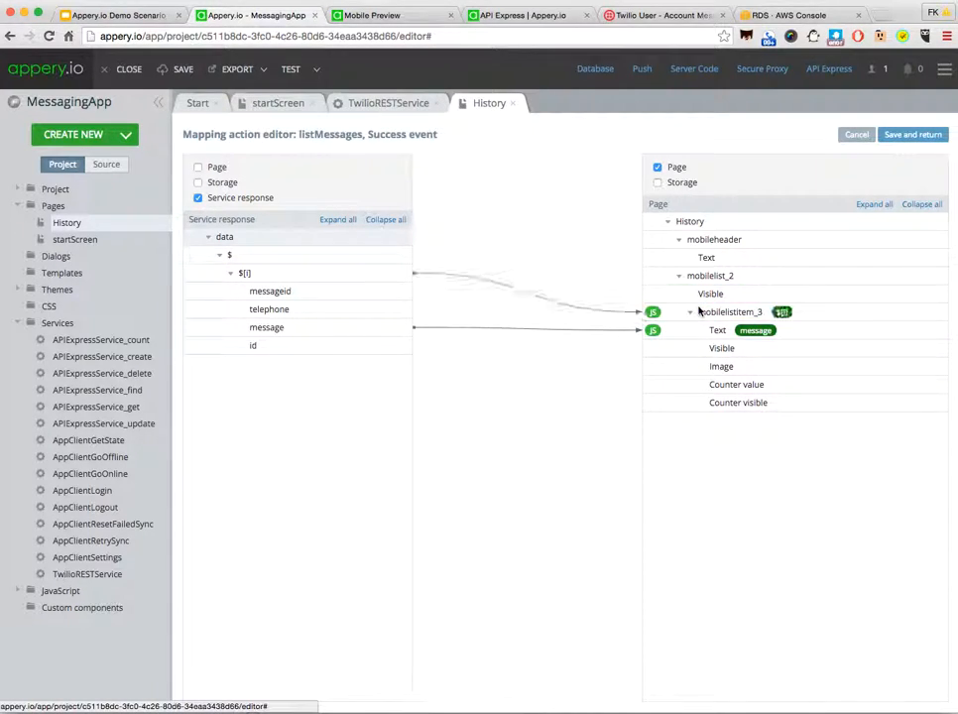
{"action": "left_click", "coordinate": [908, 138]}
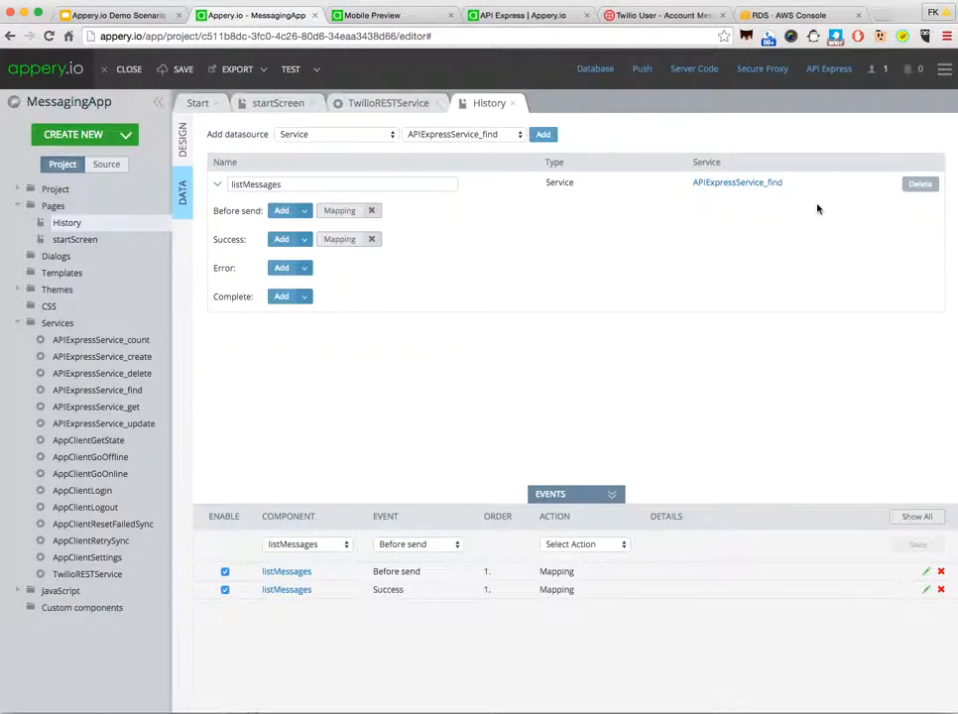
Step: Add a Page show event to the History page that invokes the listMessages datasource
{"action": "left_click", "coordinate": [182, 141]}
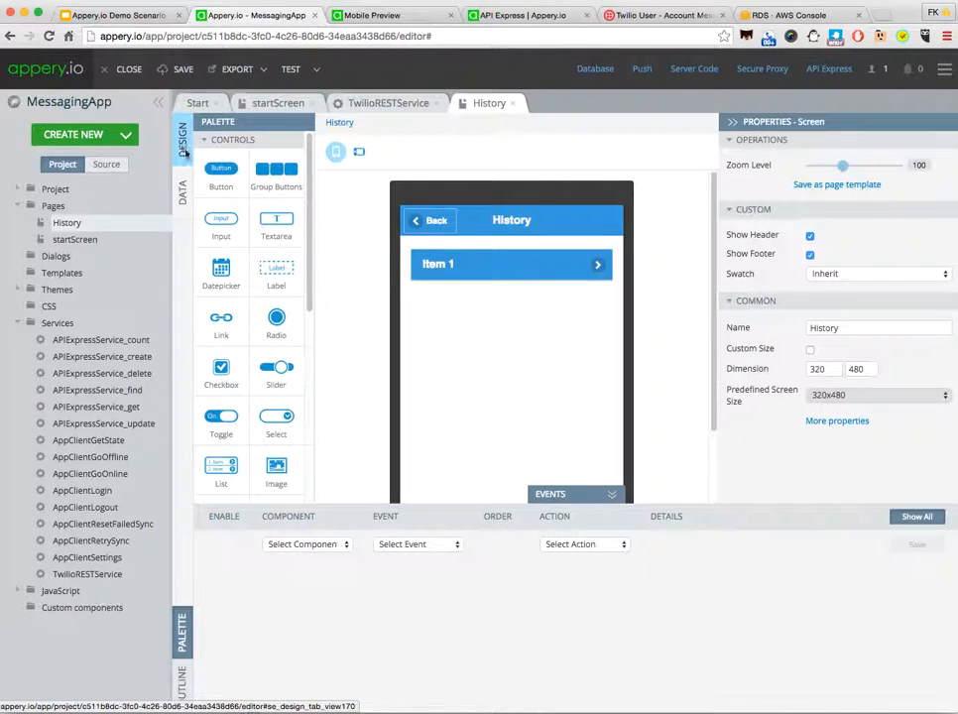
{"action": "left_click", "coordinate": [342, 126]}
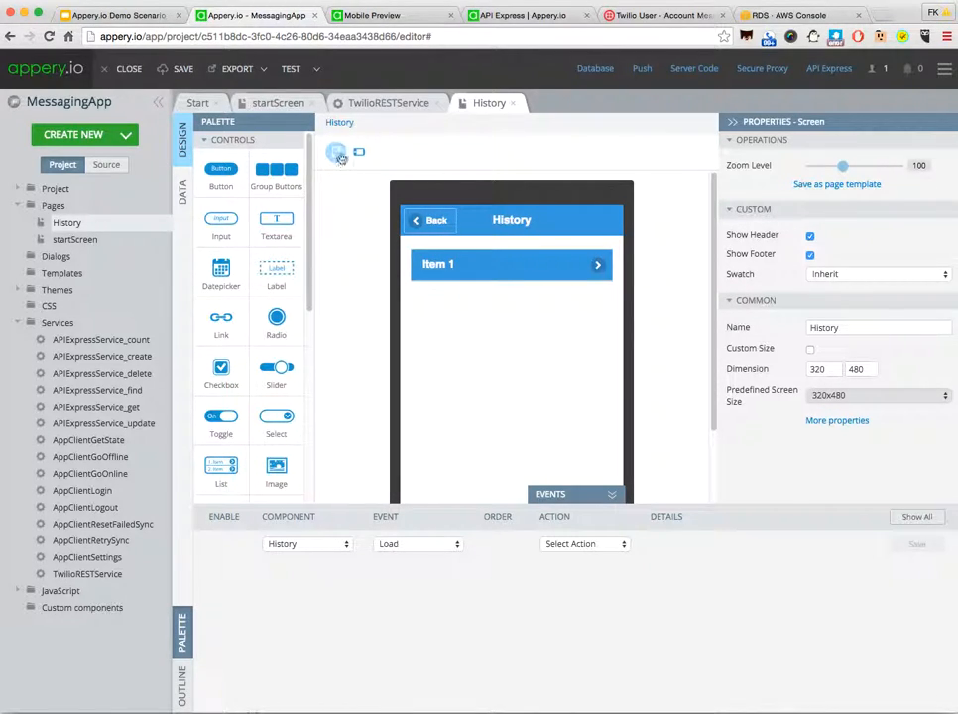
{"action": "left_click", "coordinate": [414, 546]}
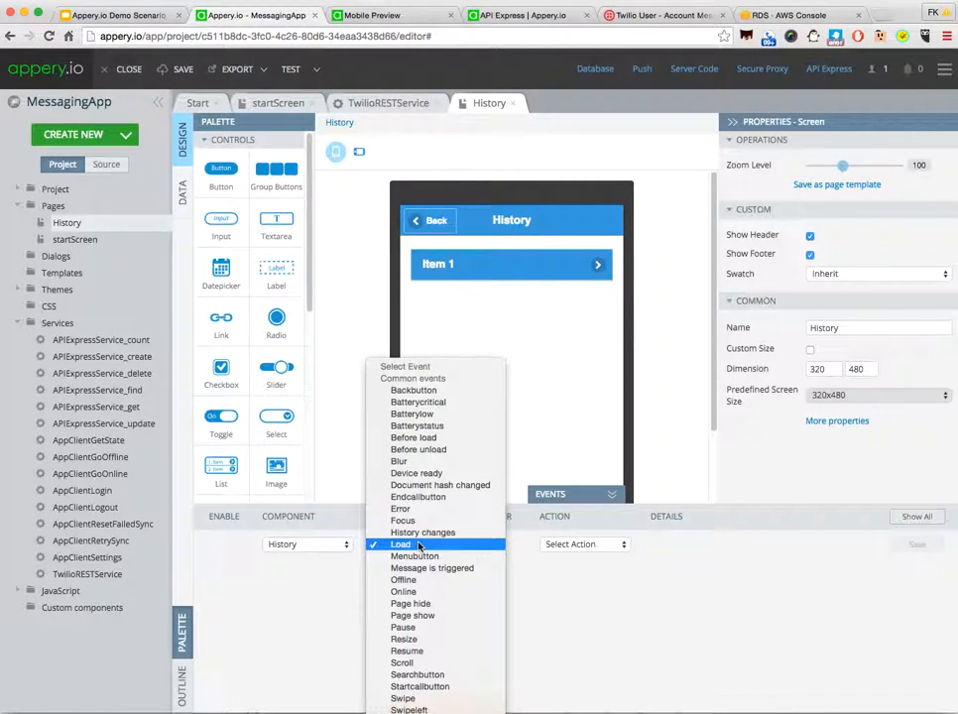
{"action": "left_click", "coordinate": [417, 616]}
{"action": "left_click", "coordinate": [580, 547]}
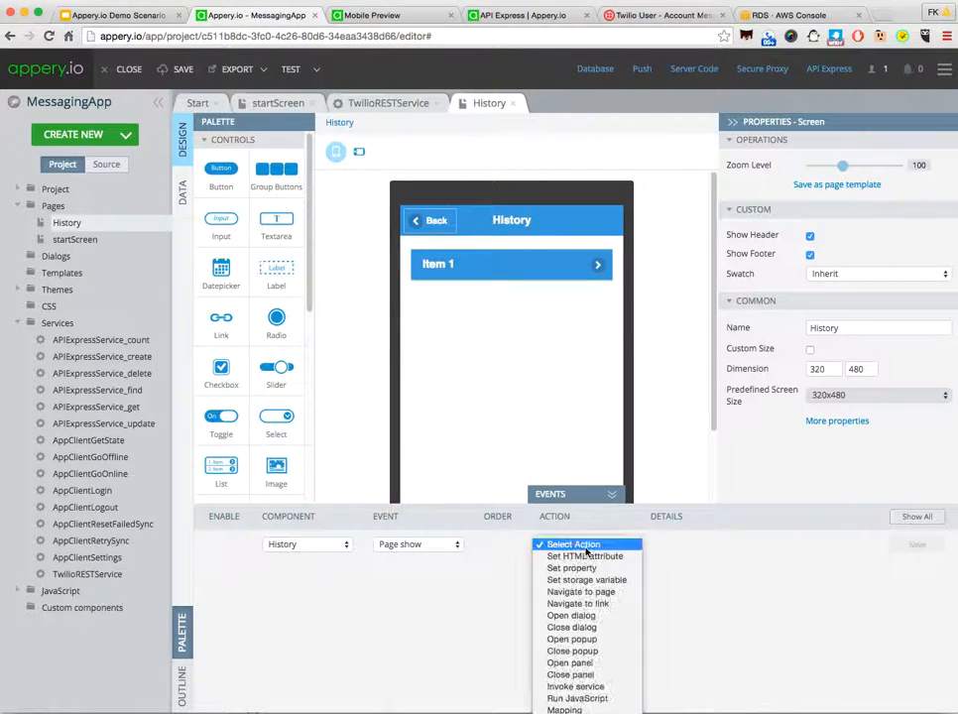
{"action": "left_click", "coordinate": [575, 686]}
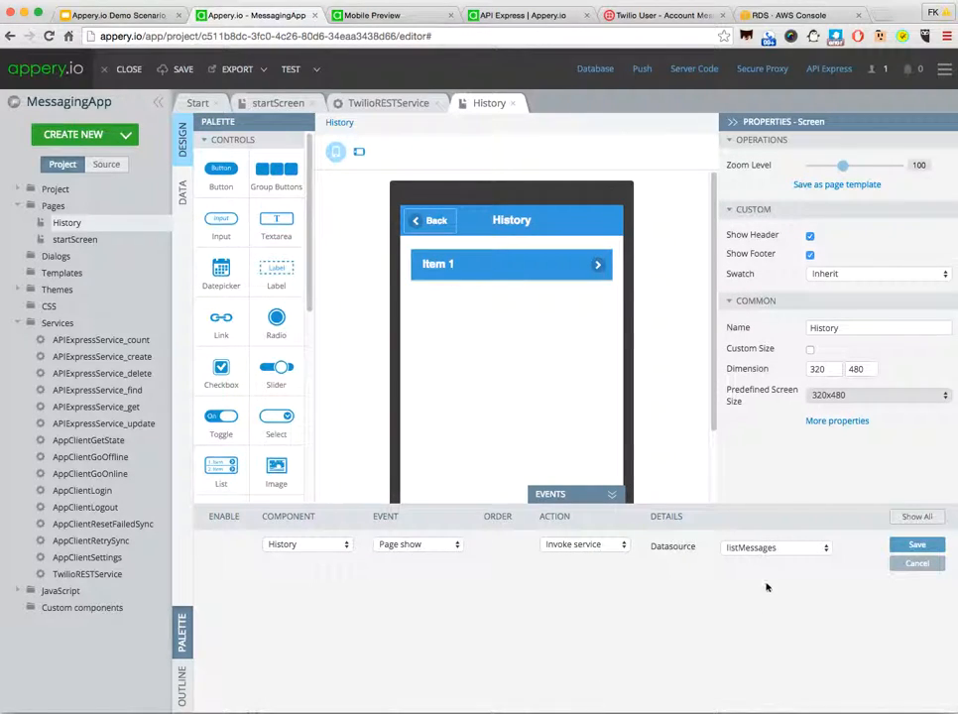
{"action": "left_click", "coordinate": [916, 547]}
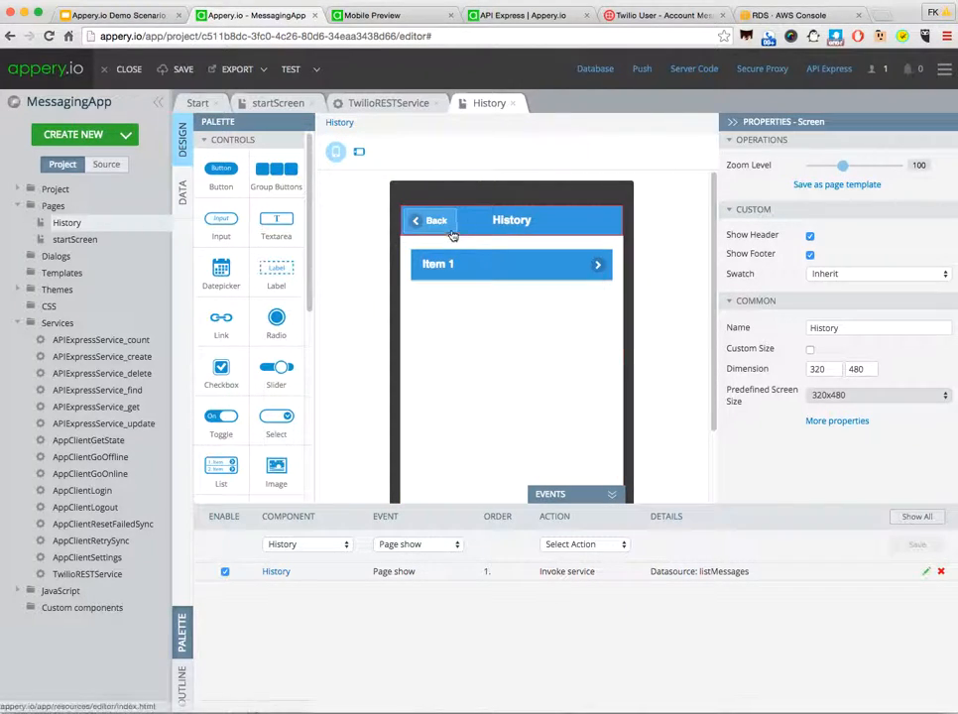
Step: Add a button to the Messaging header of startScreen and set its text to History
{"action": "left_click", "coordinate": [264, 109]}
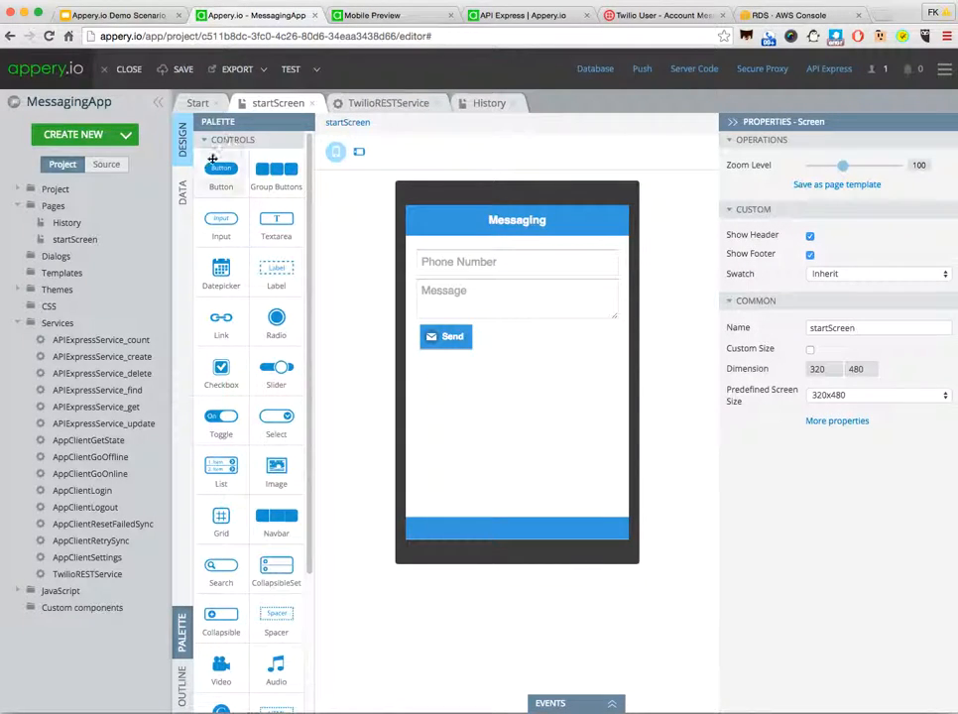
{"action": "left_click_drag", "start_coordinate": [220, 168], "coordinate": [612, 222]}
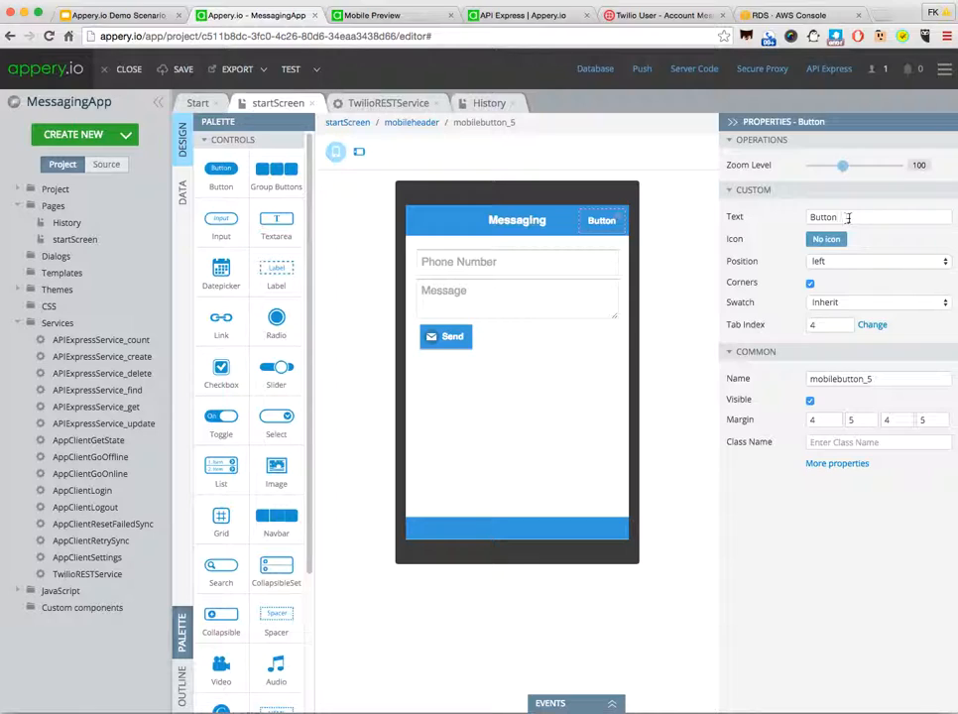
{"action": "left_click", "coordinate": [848, 218]}
{"action": "type", "text": "History"}
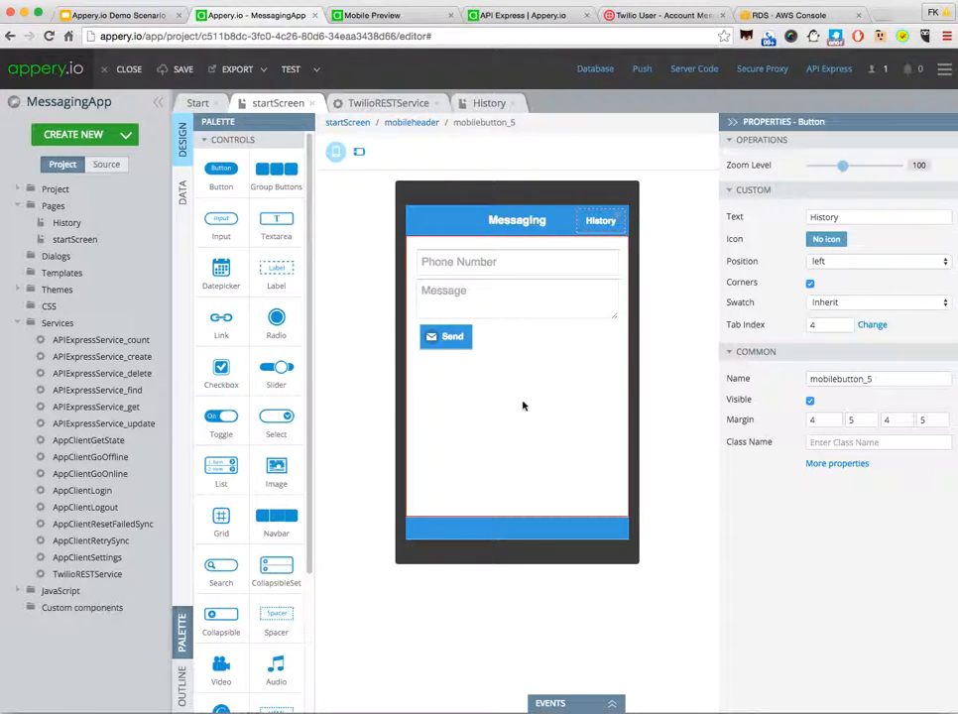
Step: Make a click on the header's History button navigate to the History page with the flip transition effect
{"action": "left_click", "coordinate": [573, 704]}
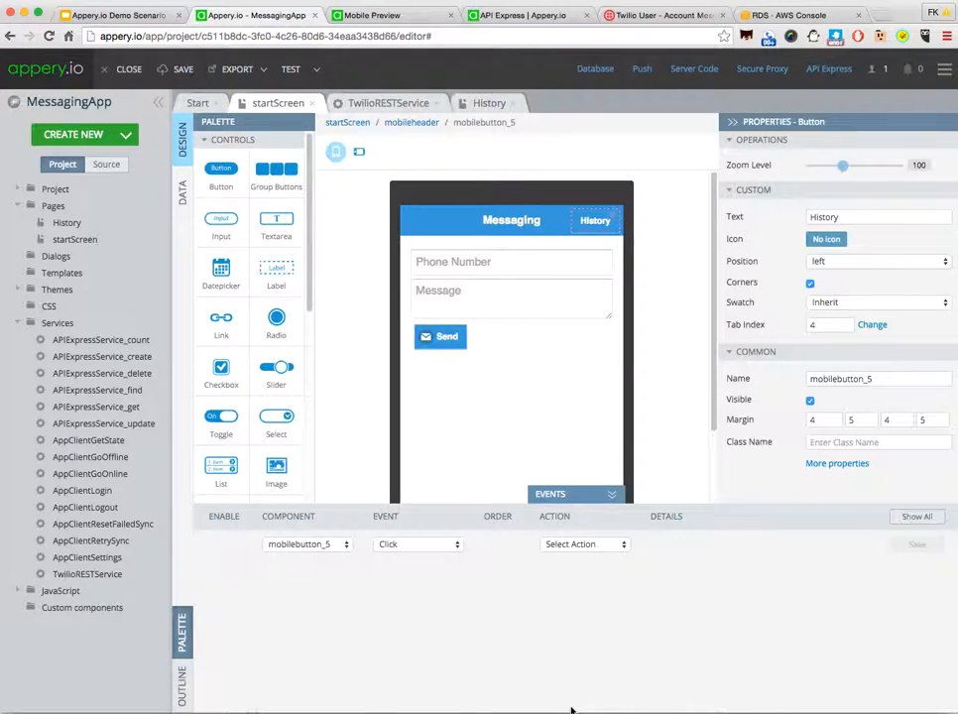
{"action": "left_click", "coordinate": [575, 545]}
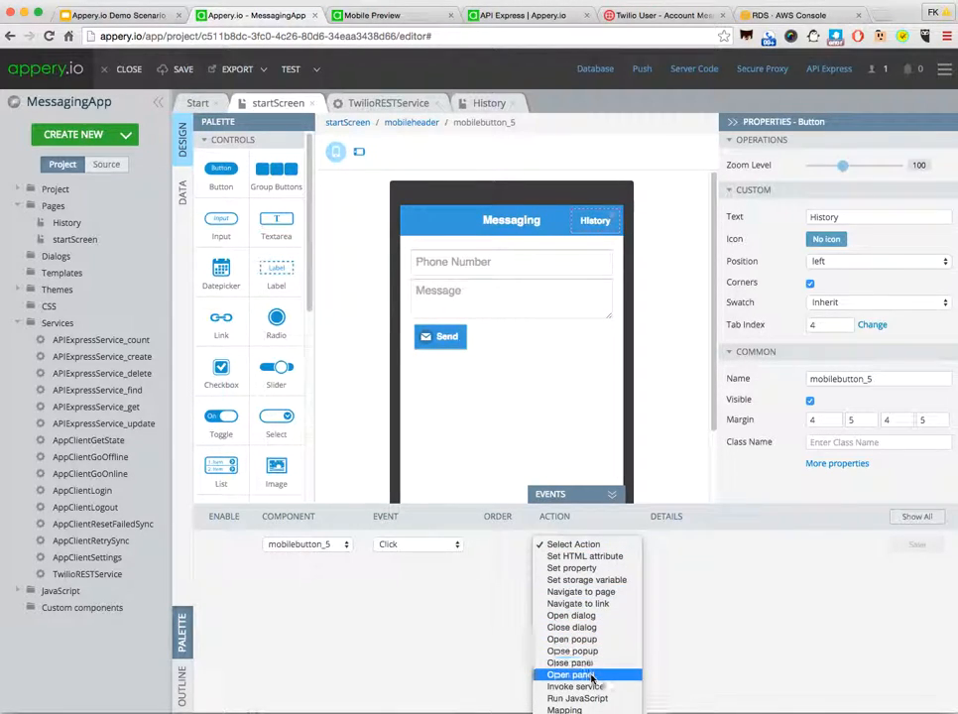
{"action": "left_click", "coordinate": [585, 592]}
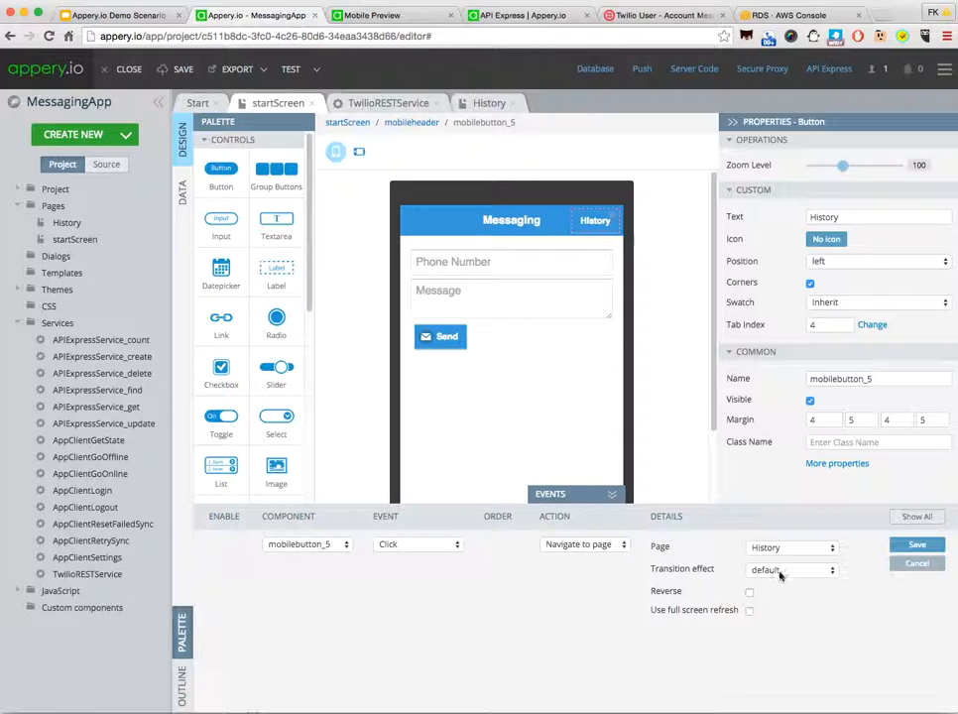
{"action": "left_click", "coordinate": [779, 573]}
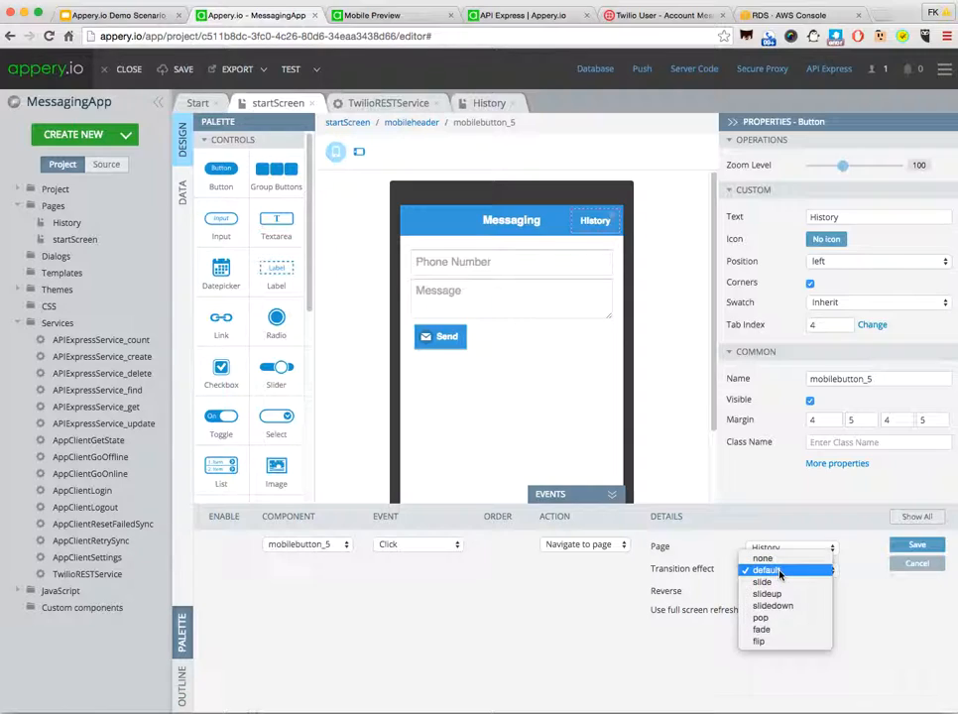
{"action": "left_click", "coordinate": [777, 643]}
{"action": "left_click", "coordinate": [917, 545]}
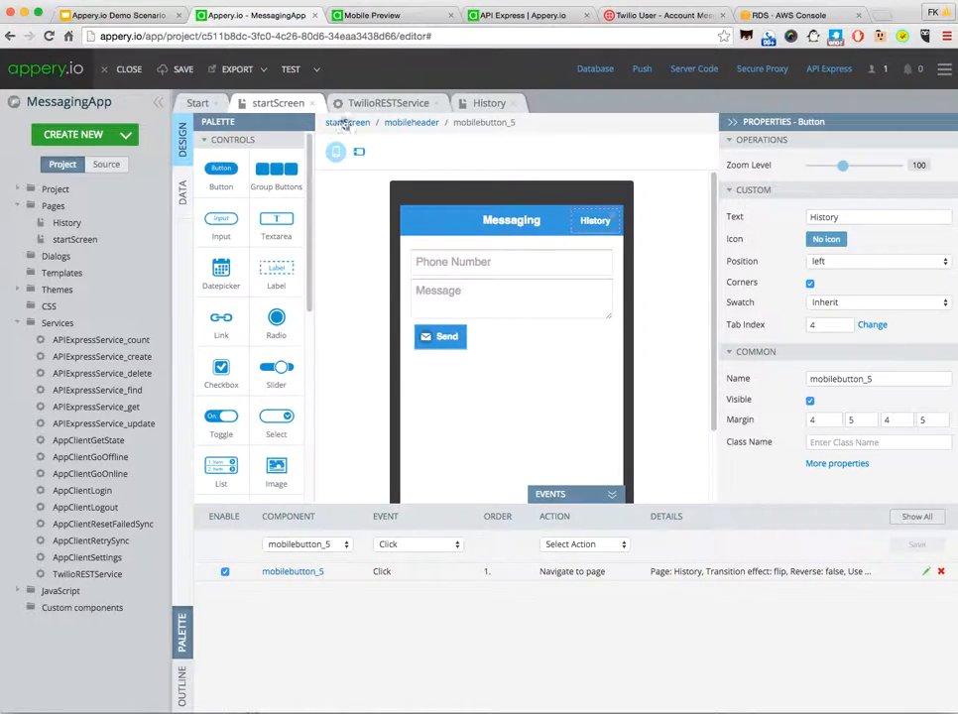
Step: Save the app, launch the mobile preview and open the History page there
{"action": "left_click", "coordinate": [180, 71]}
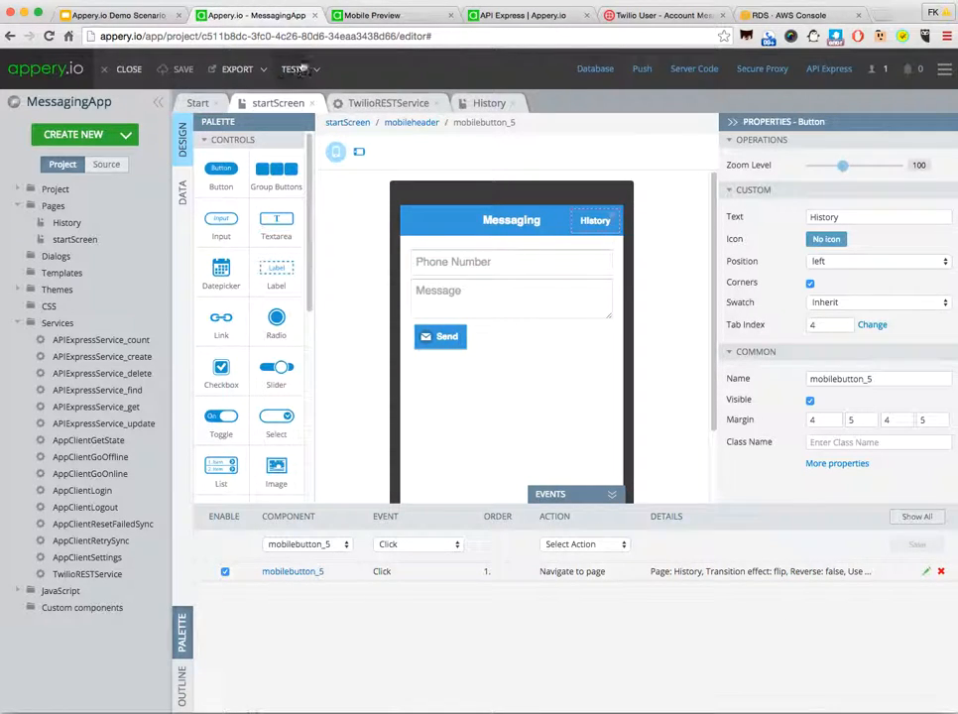
{"action": "left_click", "coordinate": [290, 70]}
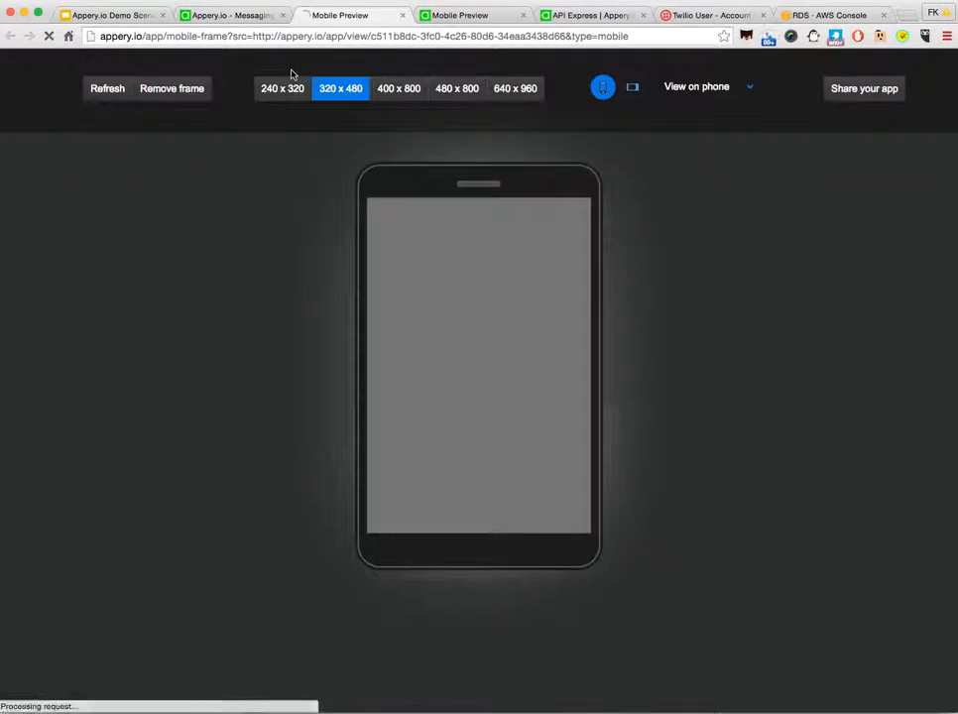
{"action": "left_click", "coordinate": [720, 96]}
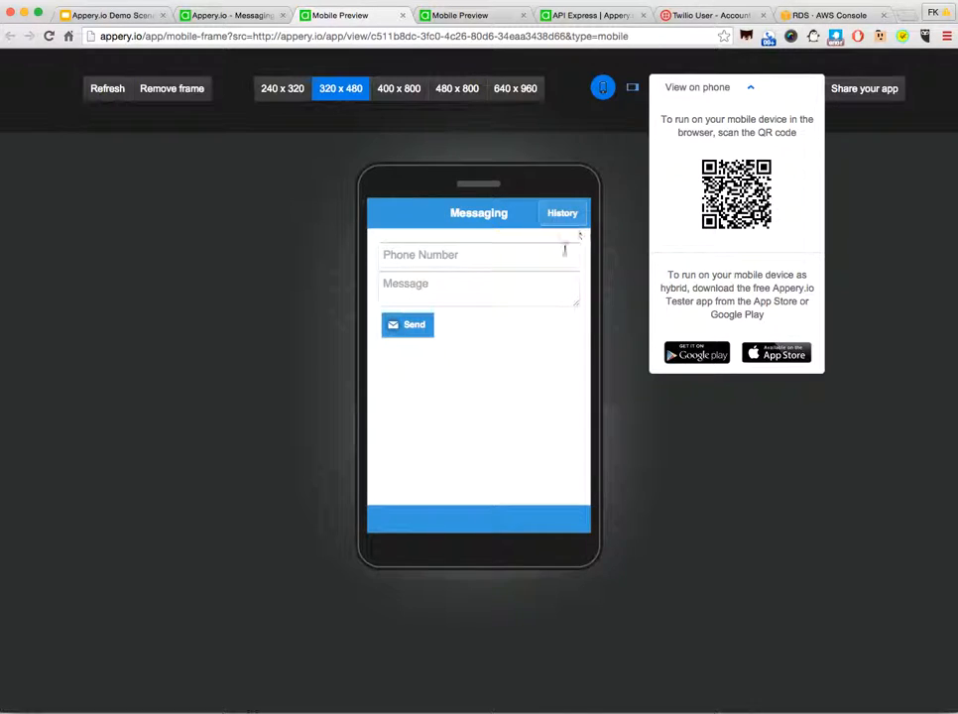
{"action": "left_click", "coordinate": [560, 214]}
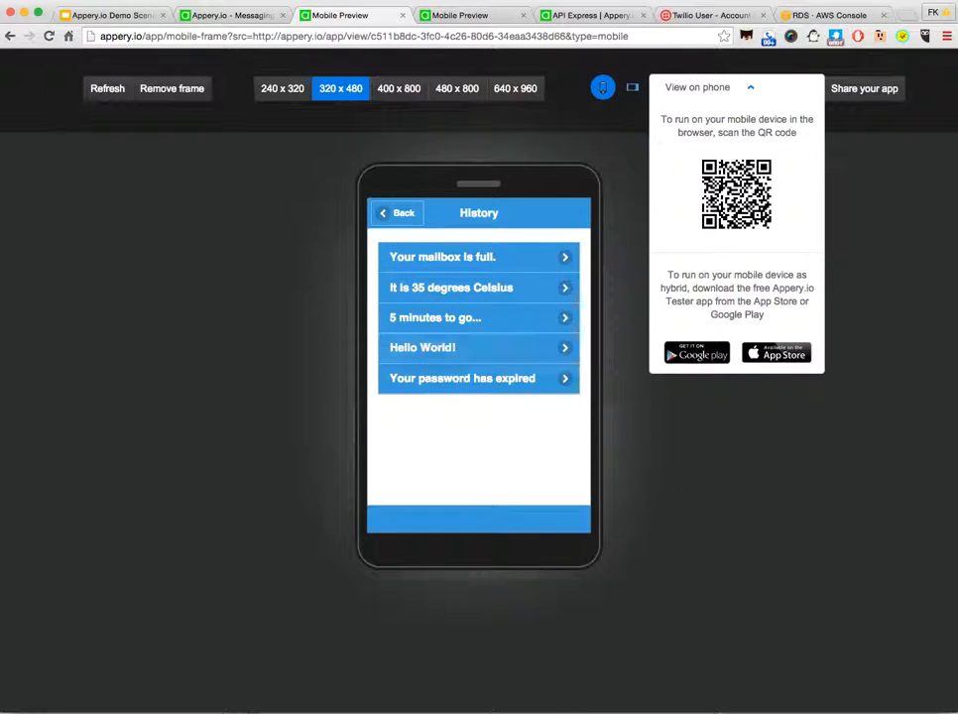
Step: Compare the previewed history list with the messagehistory table rows in pgAdmin, and return to the preview's Messaging page
{"action": "right_click", "coordinate": [872, 712]}
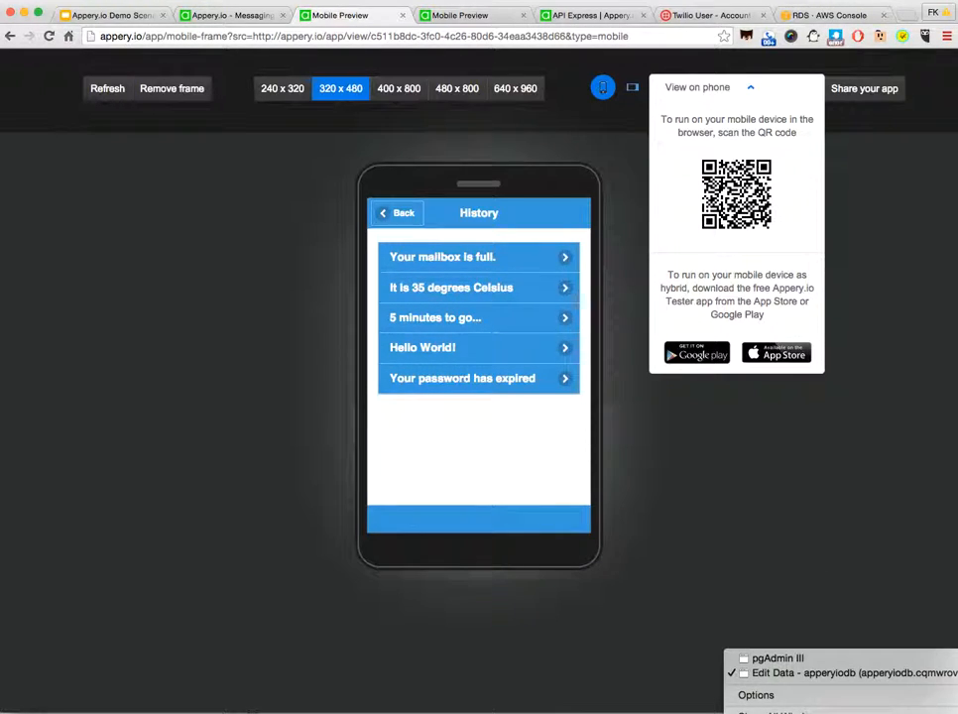
{"action": "left_click", "coordinate": [878, 675]}
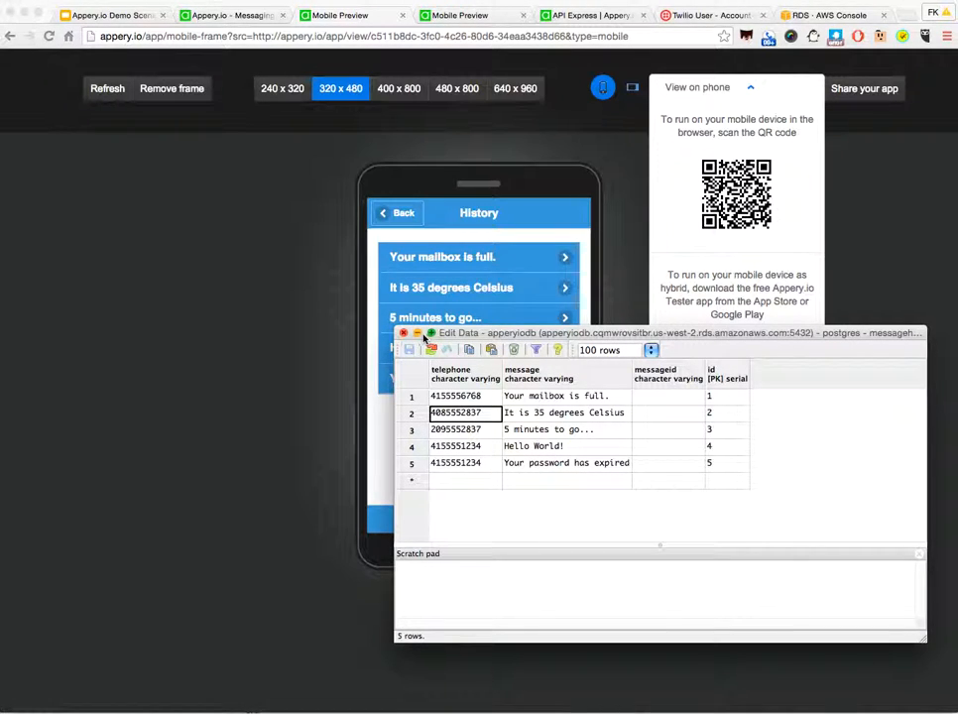
{"action": "left_click", "coordinate": [417, 333]}
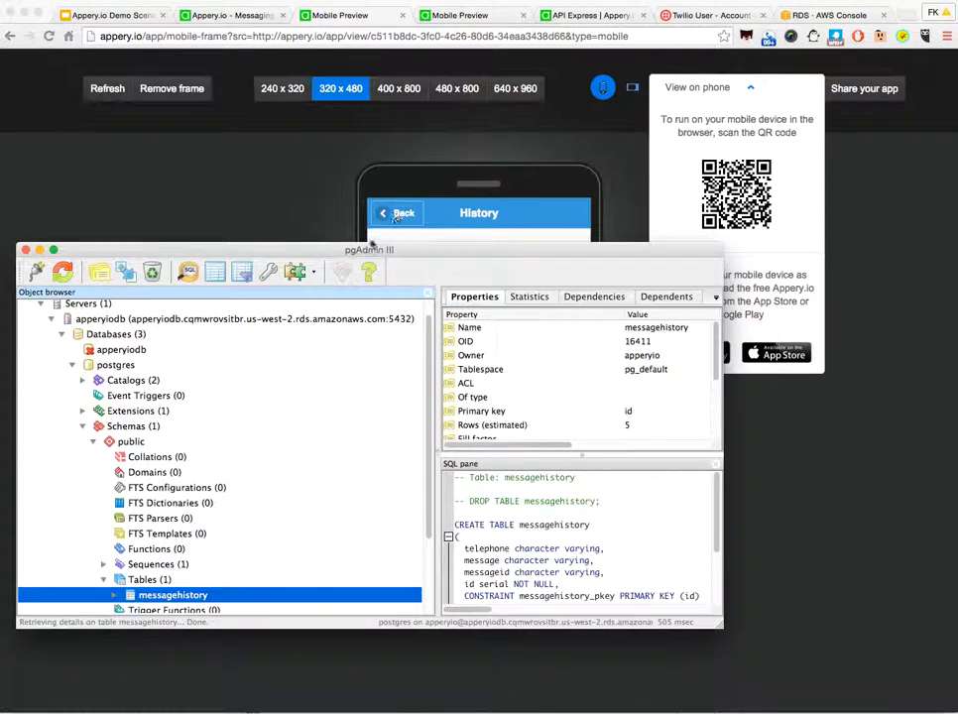
{"action": "left_click", "coordinate": [40, 249]}
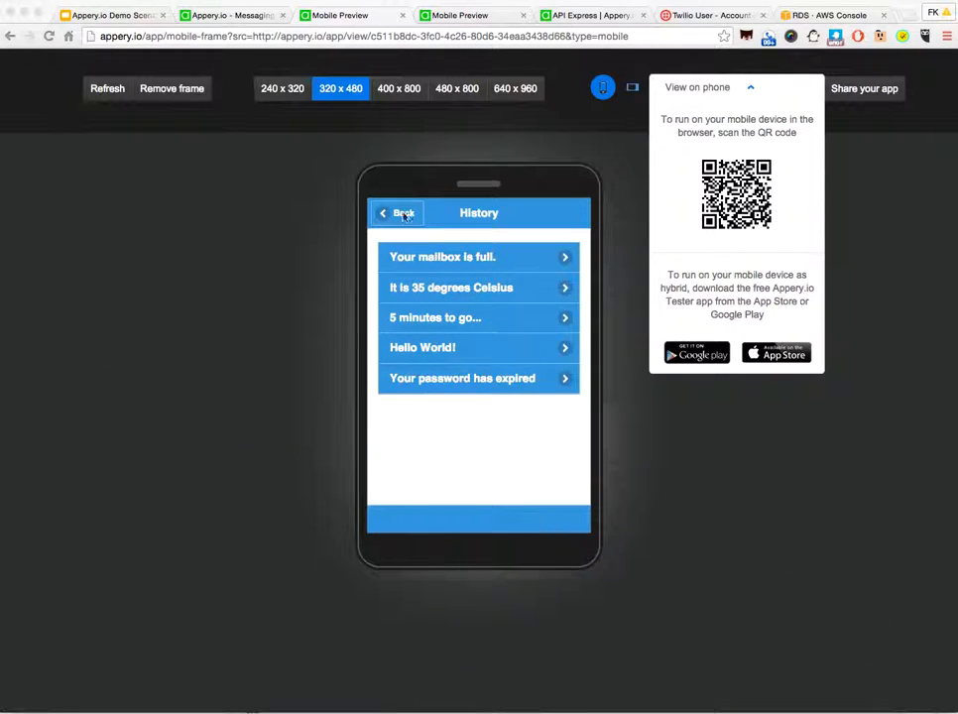
{"action": "left_click", "coordinate": [406, 216]}
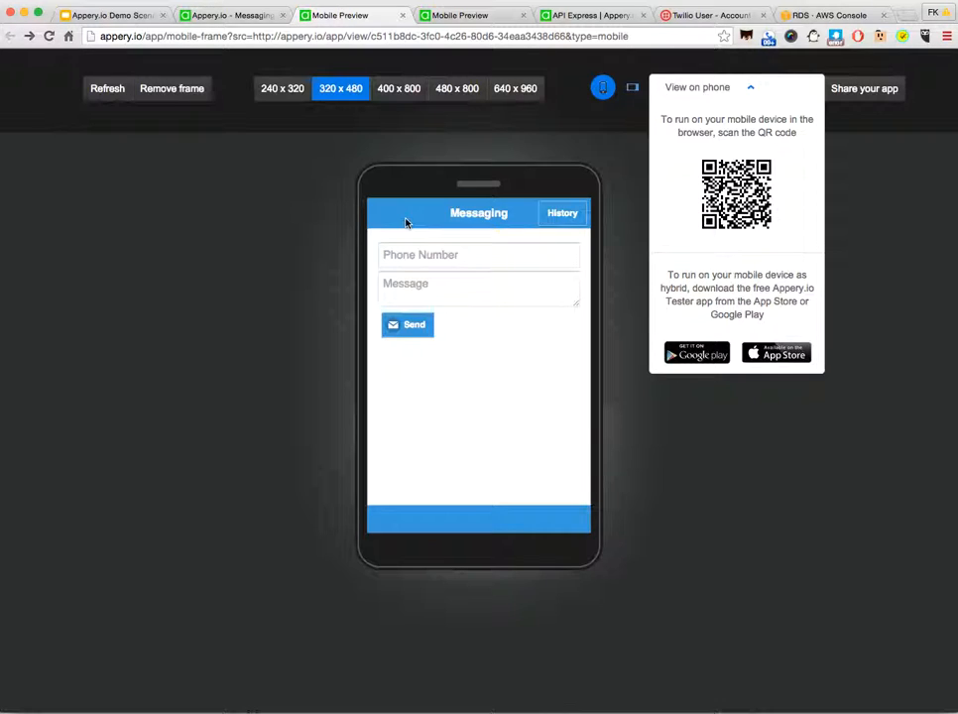
Step: Return to the MessagingApp editor and add APIExpressService_create as a service datasource to startScreen
{"action": "left_click", "coordinate": [225, 18]}
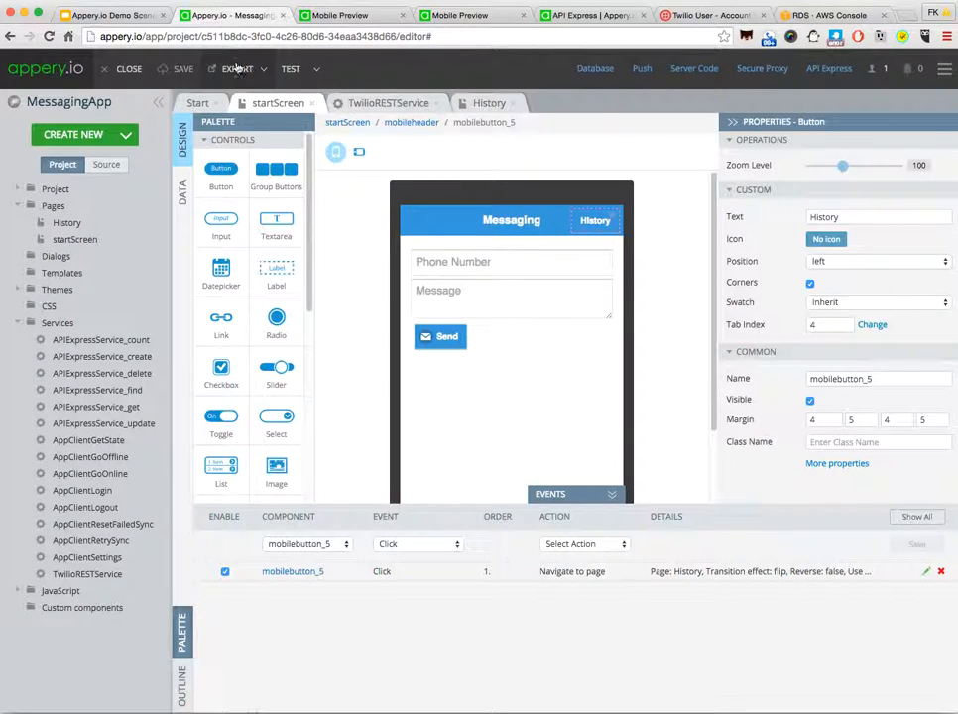
{"action": "left_click", "coordinate": [183, 194]}
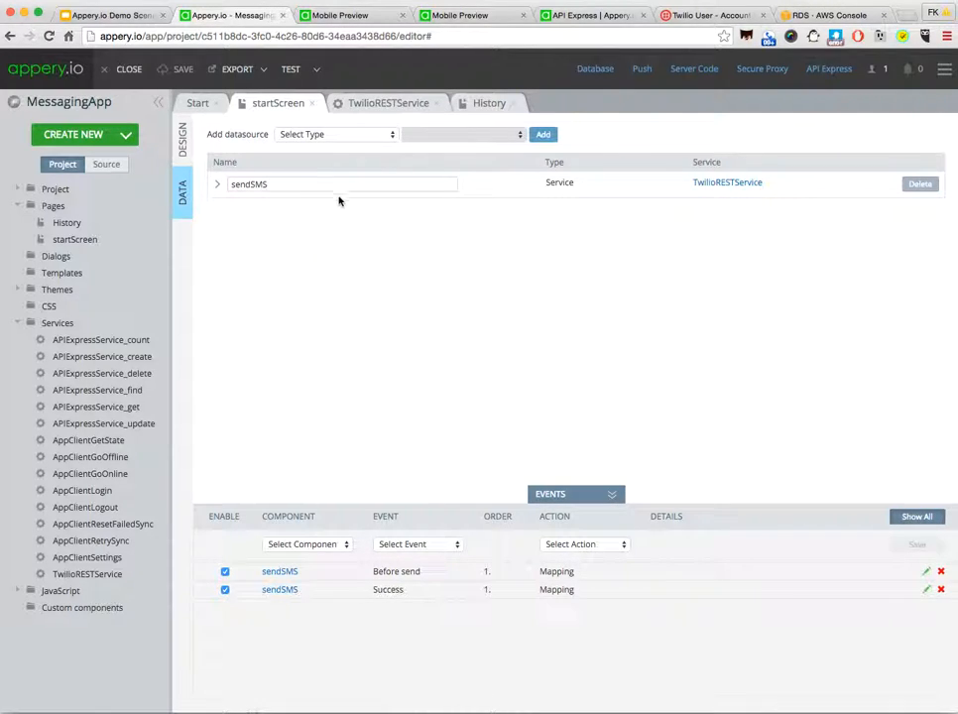
{"action": "left_click", "coordinate": [374, 141]}
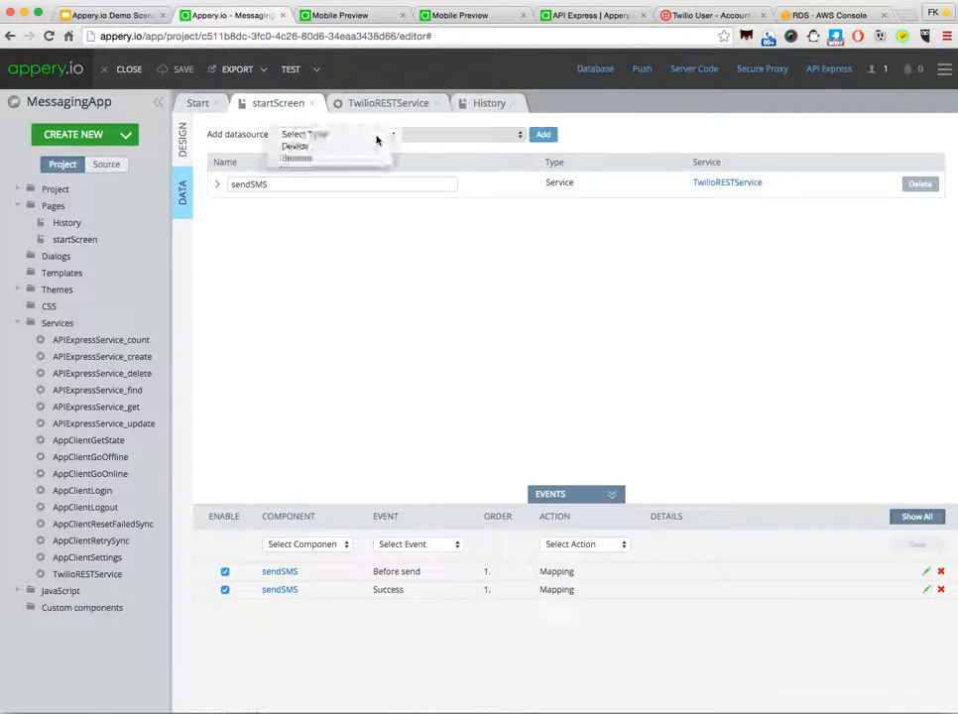
{"action": "left_click", "coordinate": [371, 159]}
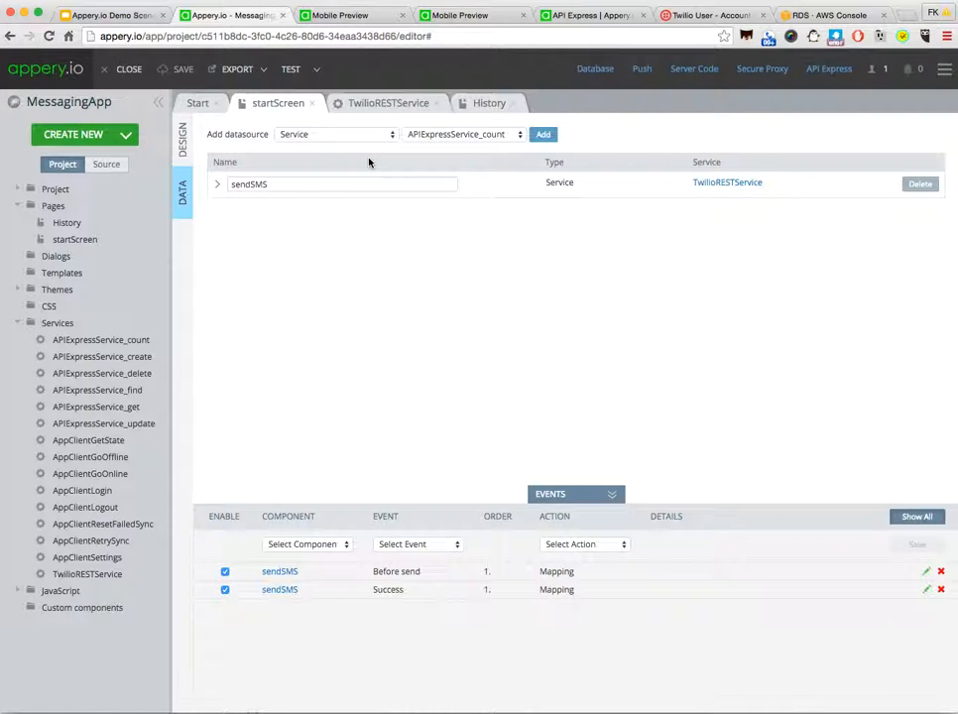
{"action": "left_click", "coordinate": [488, 139]}
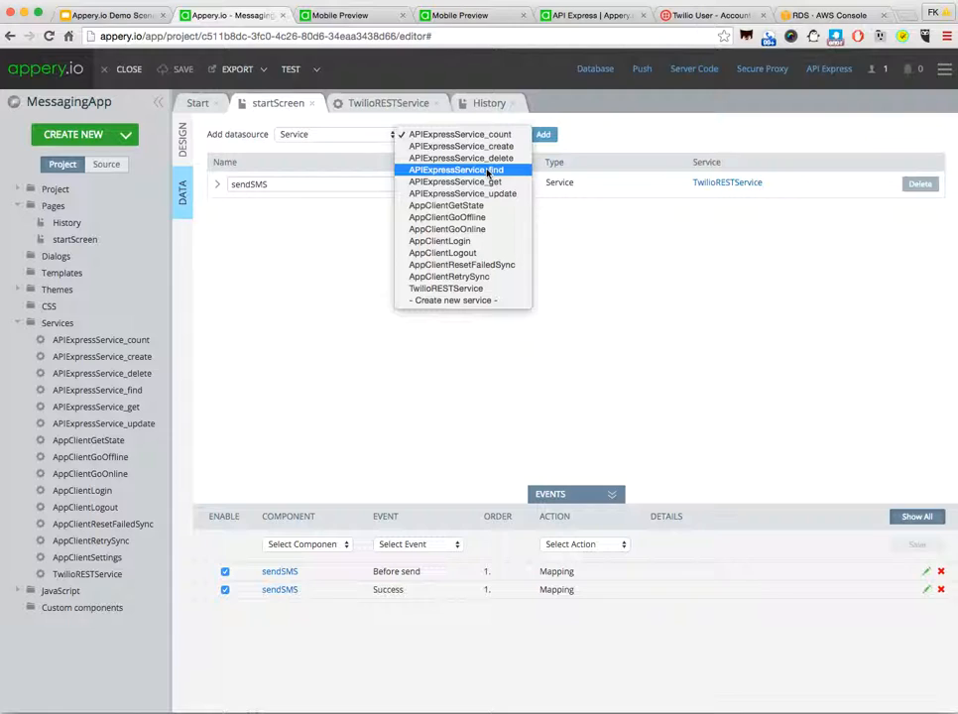
{"action": "left_click", "coordinate": [459, 148]}
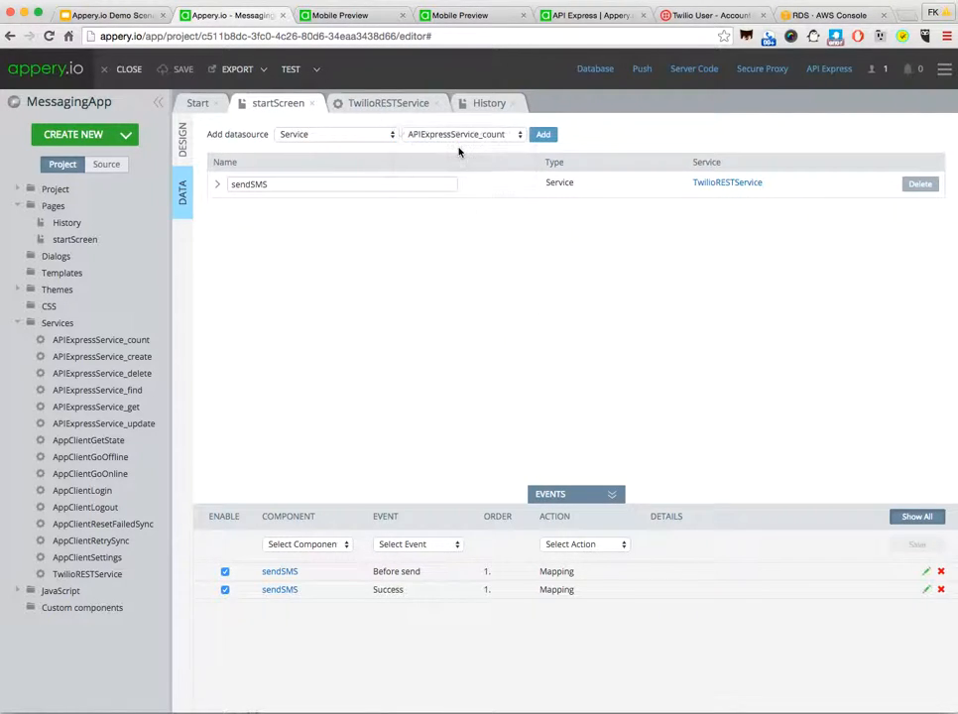
{"action": "left_click", "coordinate": [543, 134]}
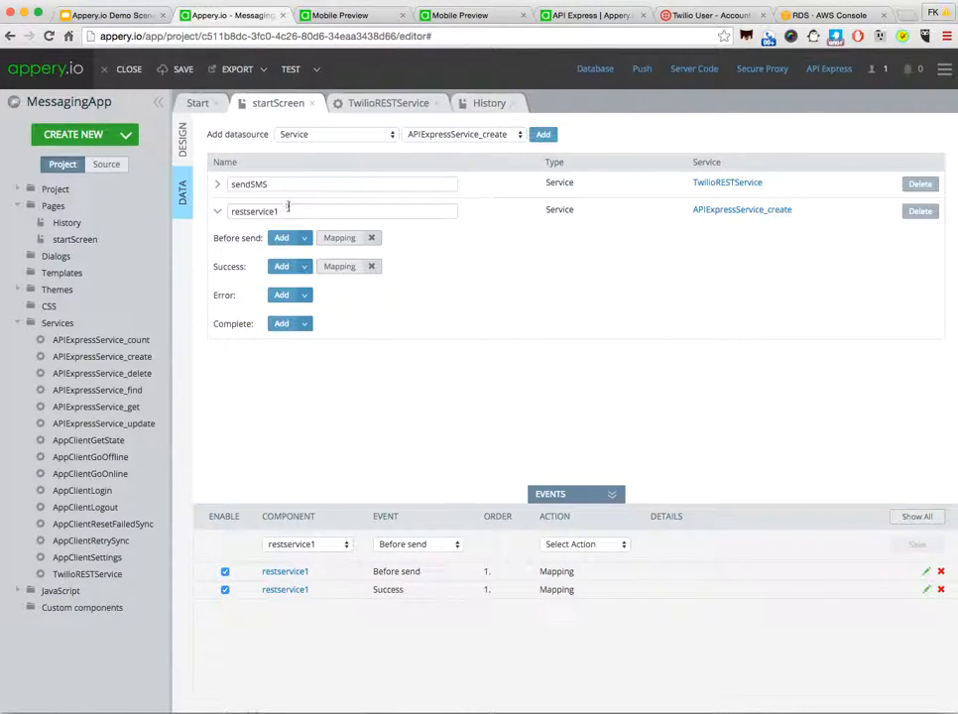
Step: Rename the APIExpressService_create datasource on startScreen as saveSMS
{"action": "left_click_drag", "start_coordinate": [280, 211], "coordinate": [180, 214]}
{"action": "type", "text": "sendSMS"}
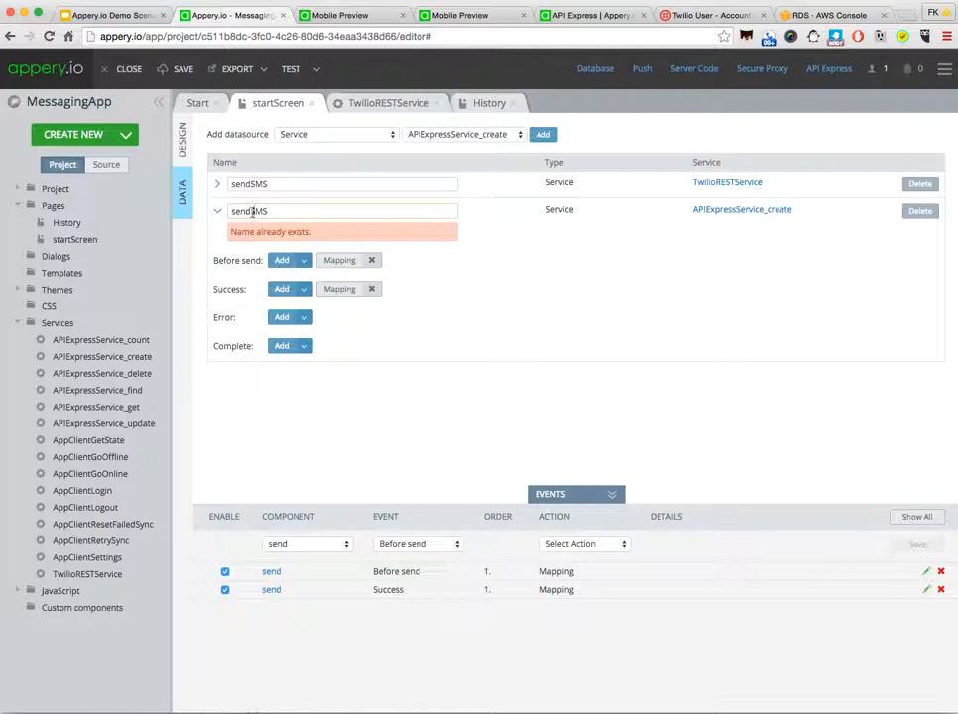
{"action": "left_click_drag", "start_coordinate": [250, 212], "coordinate": [214, 210]}
{"action": "type", "text": "save"}
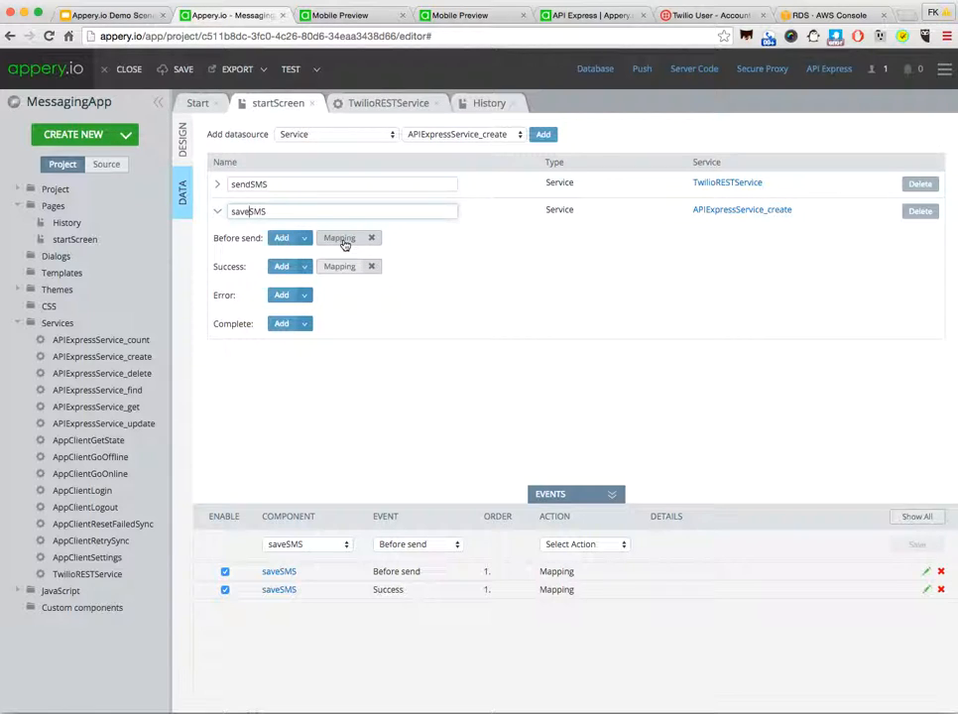
Step: In saveSMS's Before send mapping, map mobiletextinput_2's Text to telephone and mobiletextarea_3's Text to message, and save the mapping
{"action": "left_click", "coordinate": [344, 242]}
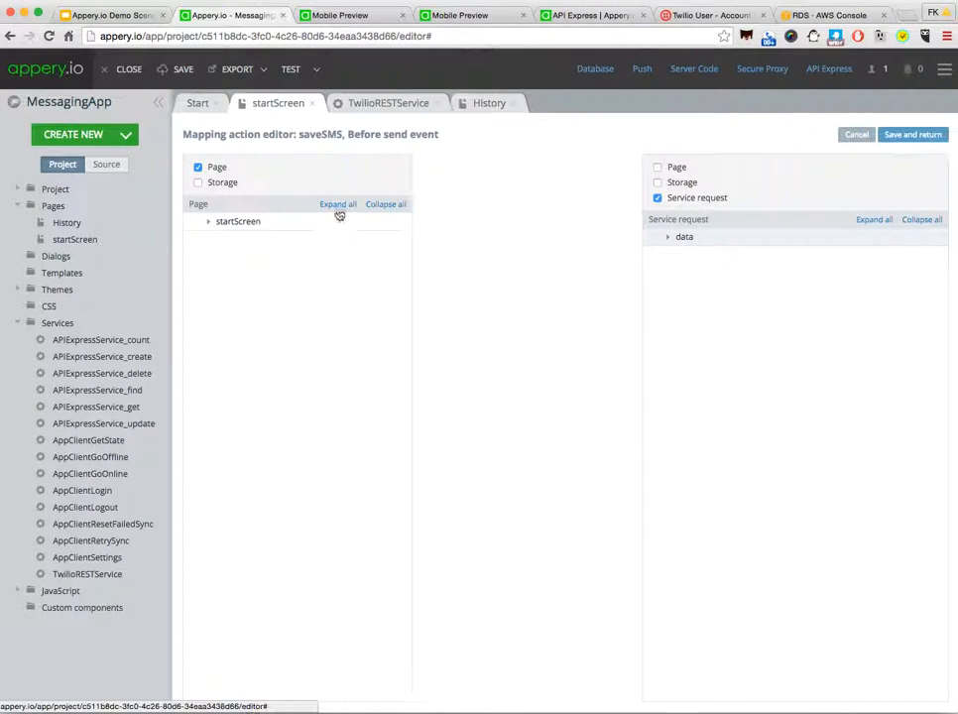
{"action": "left_click", "coordinate": [338, 207]}
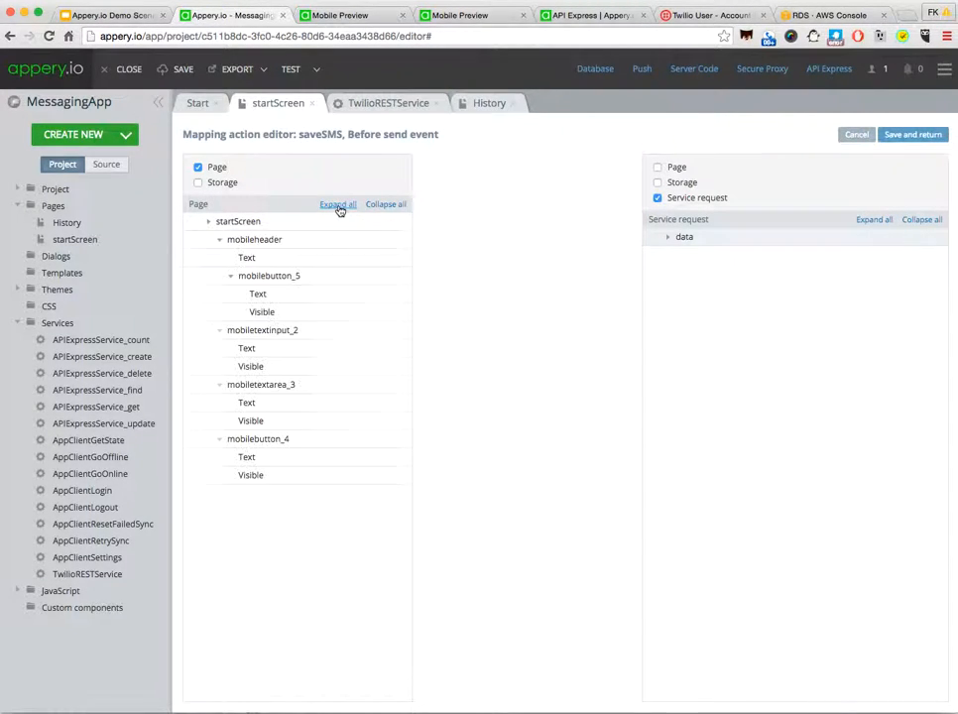
{"action": "left_click", "coordinate": [877, 220]}
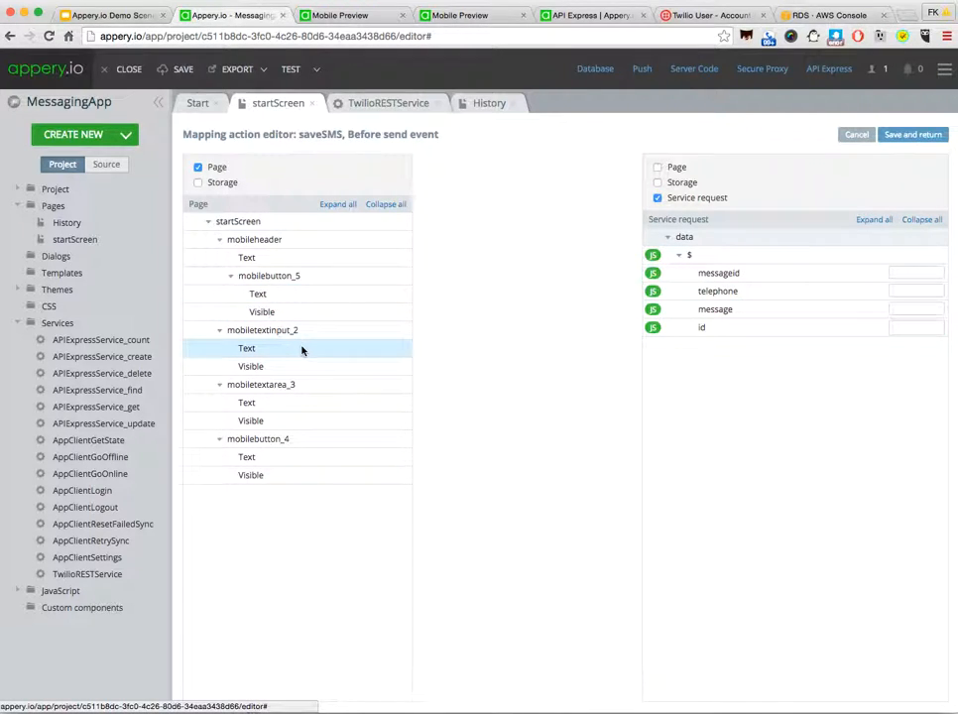
{"action": "left_click_drag", "start_coordinate": [344, 349], "coordinate": [714, 293]}
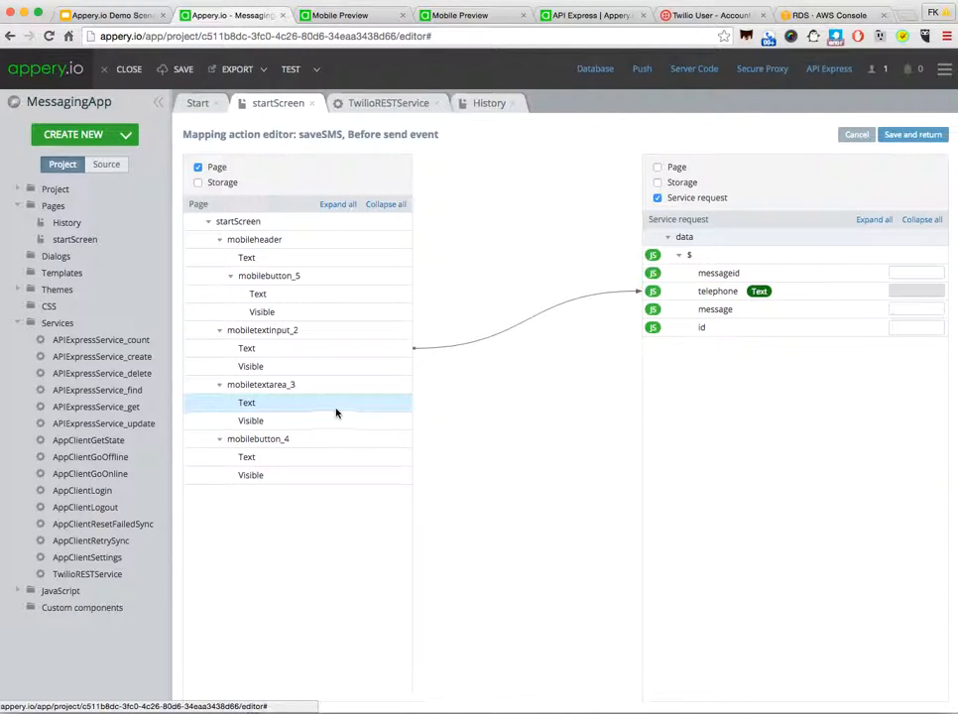
{"action": "left_click_drag", "start_coordinate": [336, 410], "coordinate": [671, 328]}
{"action": "left_click_drag", "start_coordinate": [727, 282], "coordinate": [735, 312]}
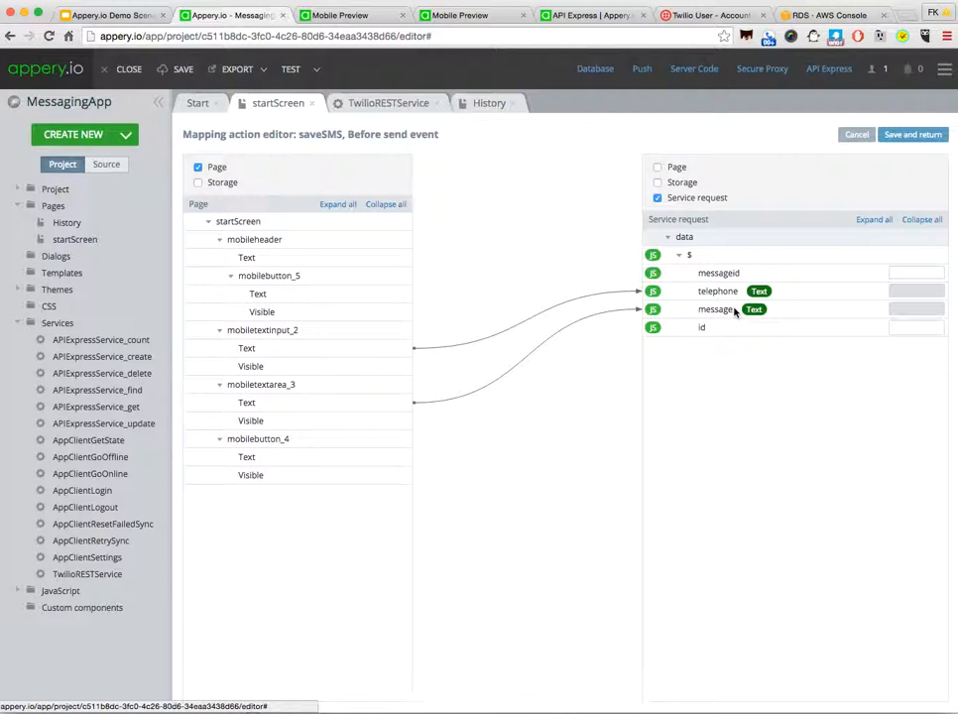
{"action": "left_click", "coordinate": [906, 140]}
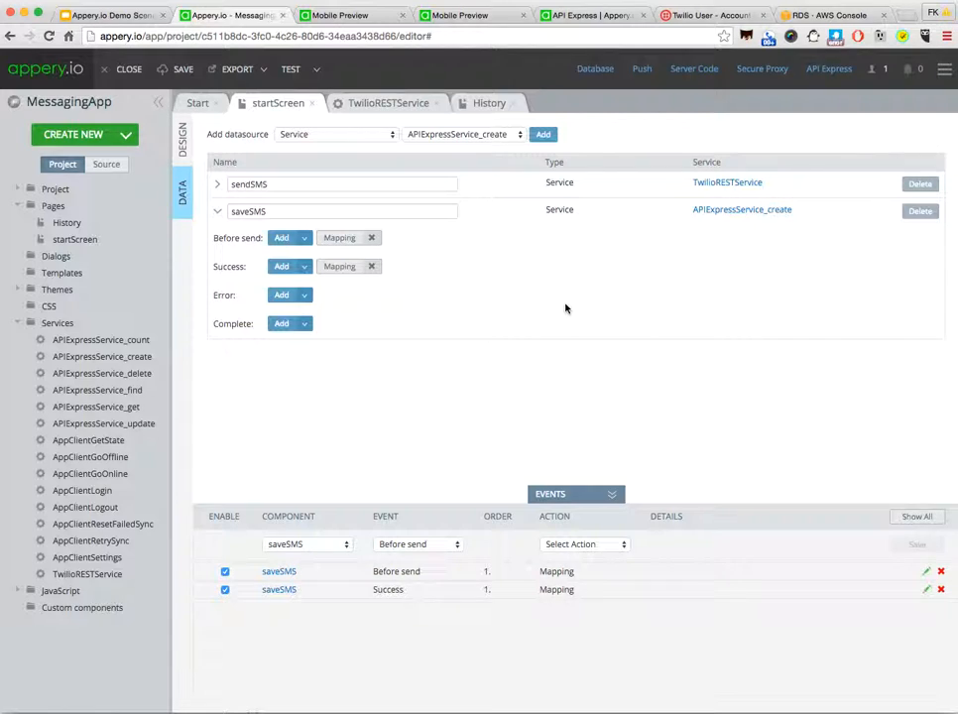
Step: Add an Invoke service action with the saveSMS datasource to the Success event of sendSMS
{"action": "left_click", "coordinate": [219, 213]}
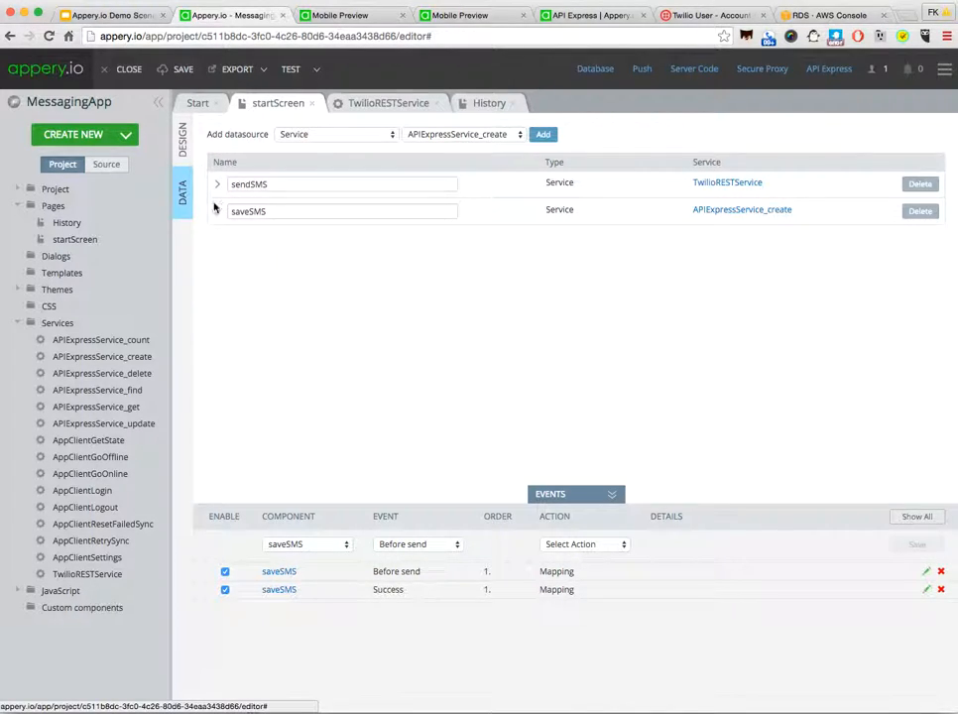
{"action": "left_click", "coordinate": [218, 185]}
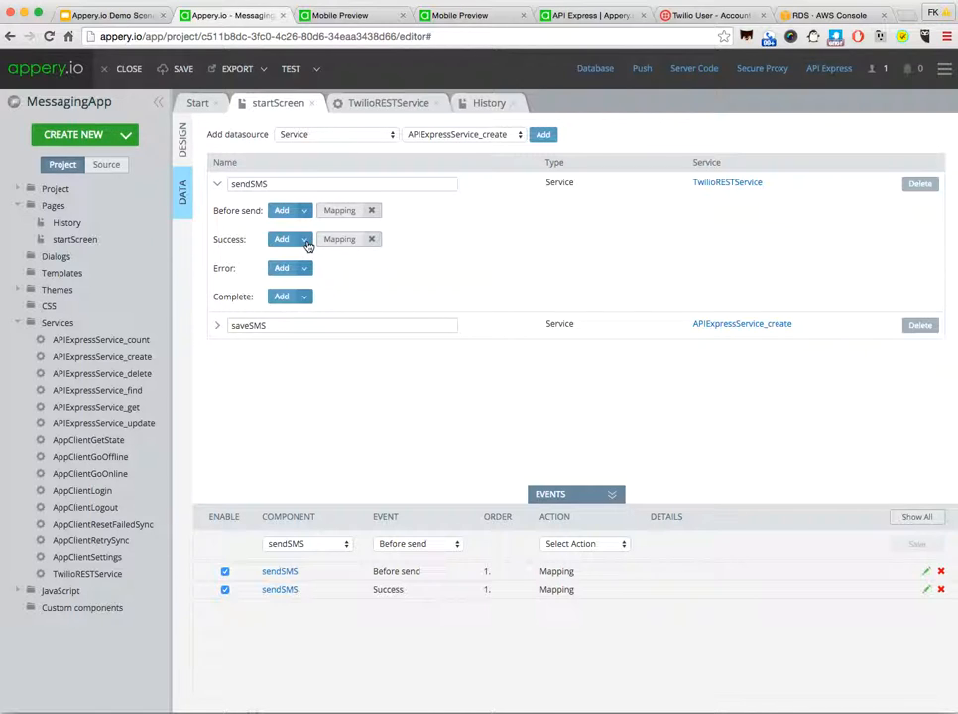
{"action": "left_click", "coordinate": [306, 240]}
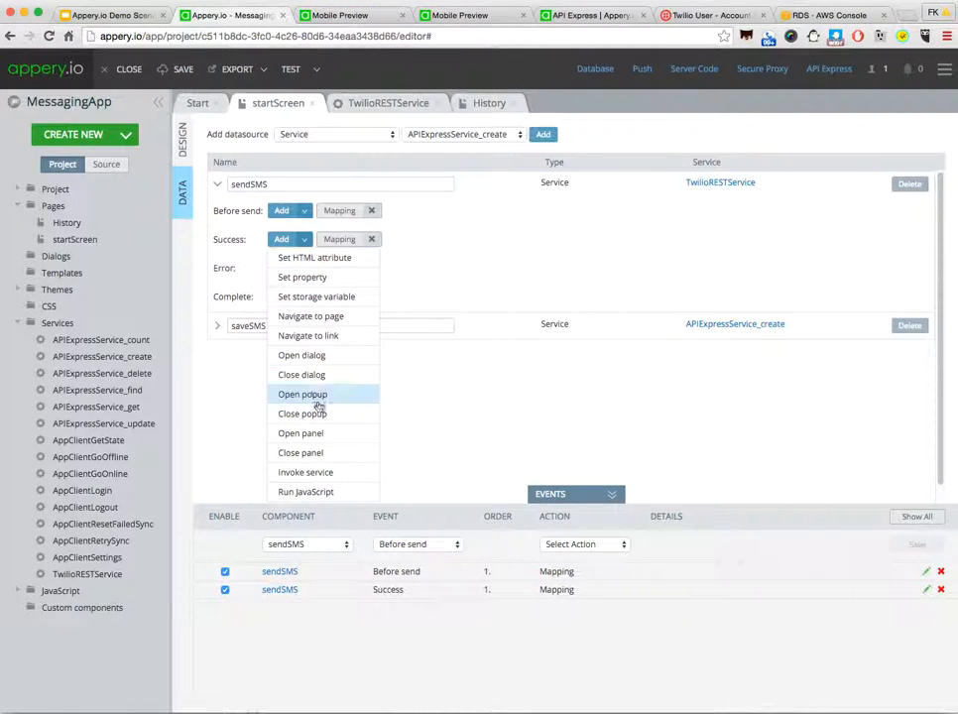
{"action": "left_click", "coordinate": [314, 472]}
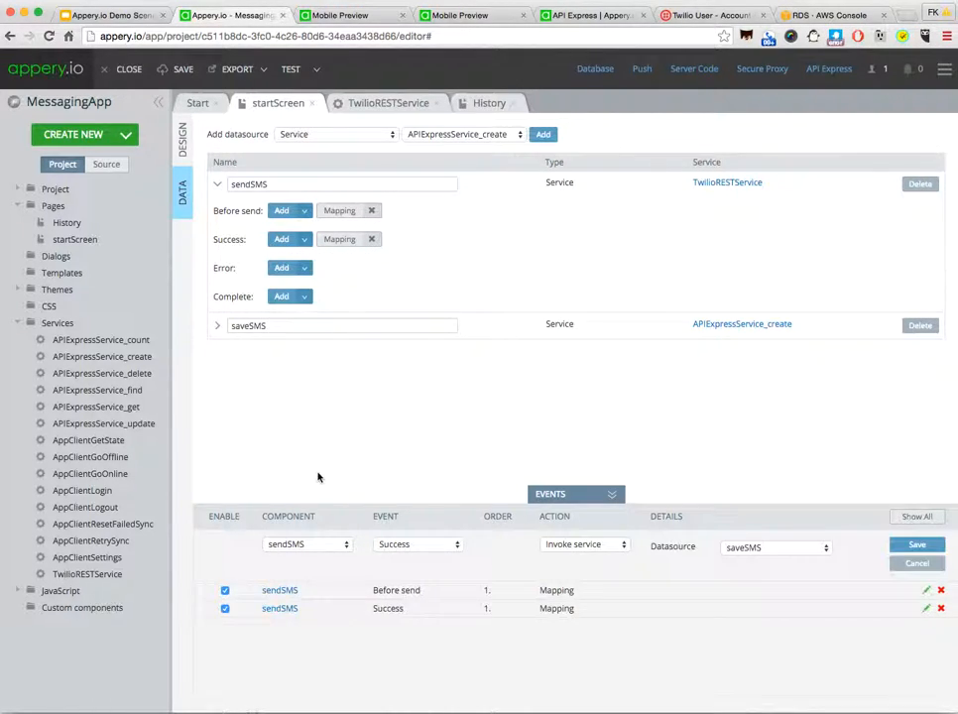
{"action": "left_click", "coordinate": [913, 547]}
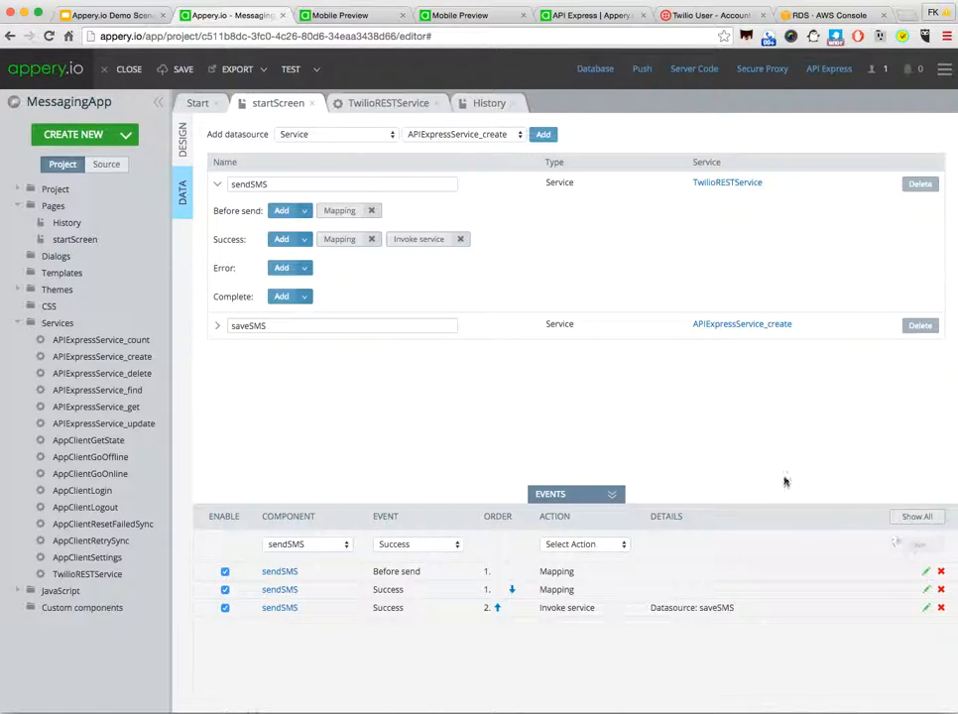
Step: Save the app, launch the mobile preview and send the message "Hello there!!!" to the recipient's phone number
{"action": "left_click", "coordinate": [182, 71]}
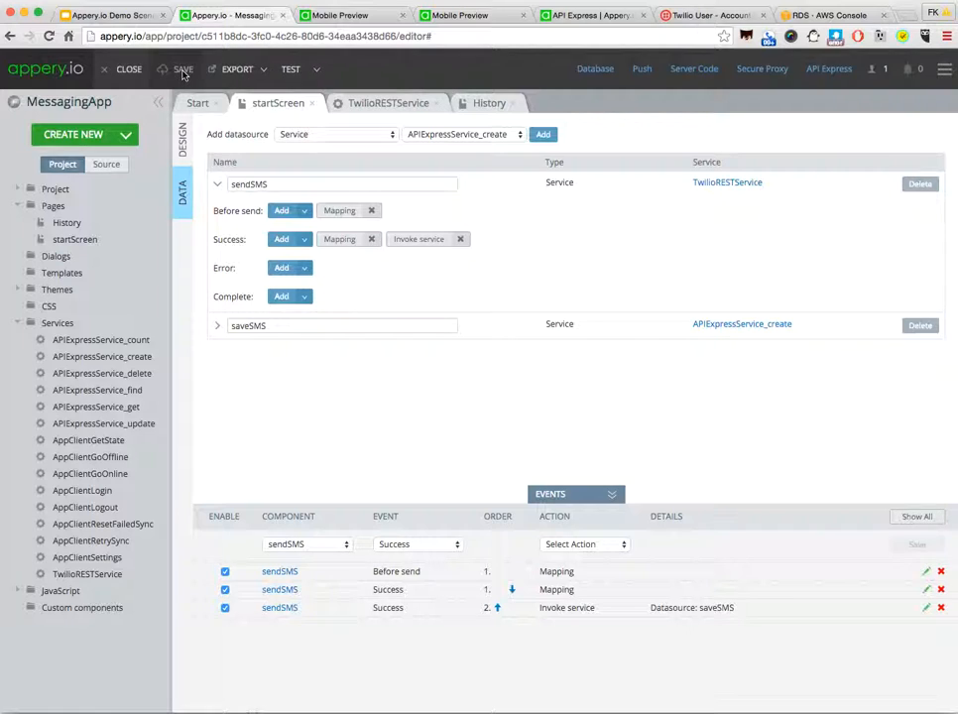
{"action": "left_click", "coordinate": [291, 70]}
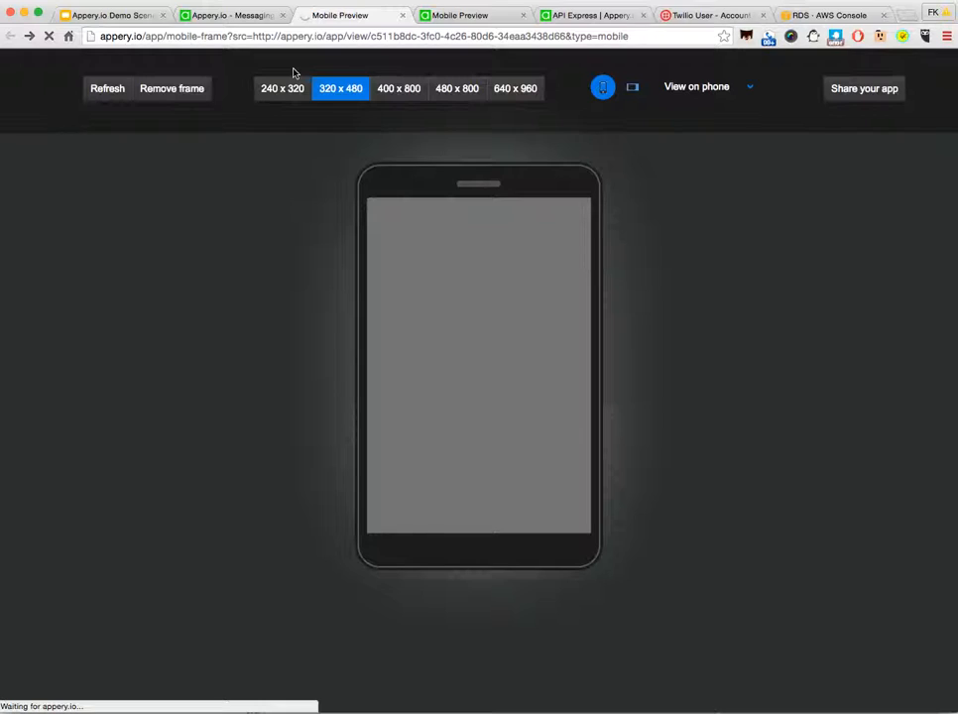
{"action": "left_click", "coordinate": [422, 258]}
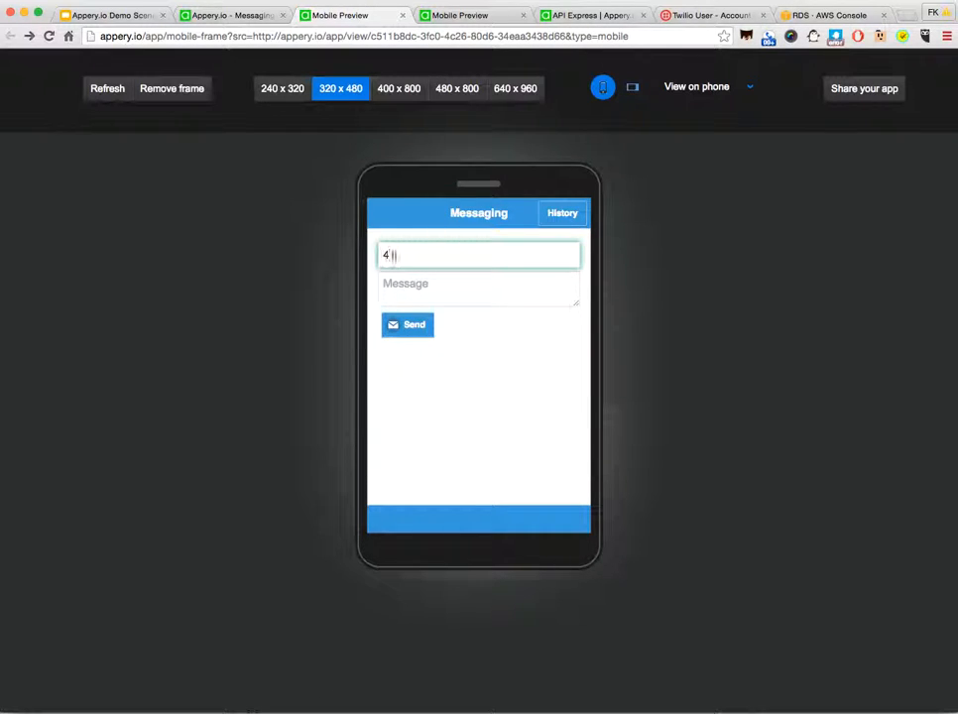
{"action": "left_click", "coordinate": [405, 285]}
{"action": "type", "text": "Hello thi"}
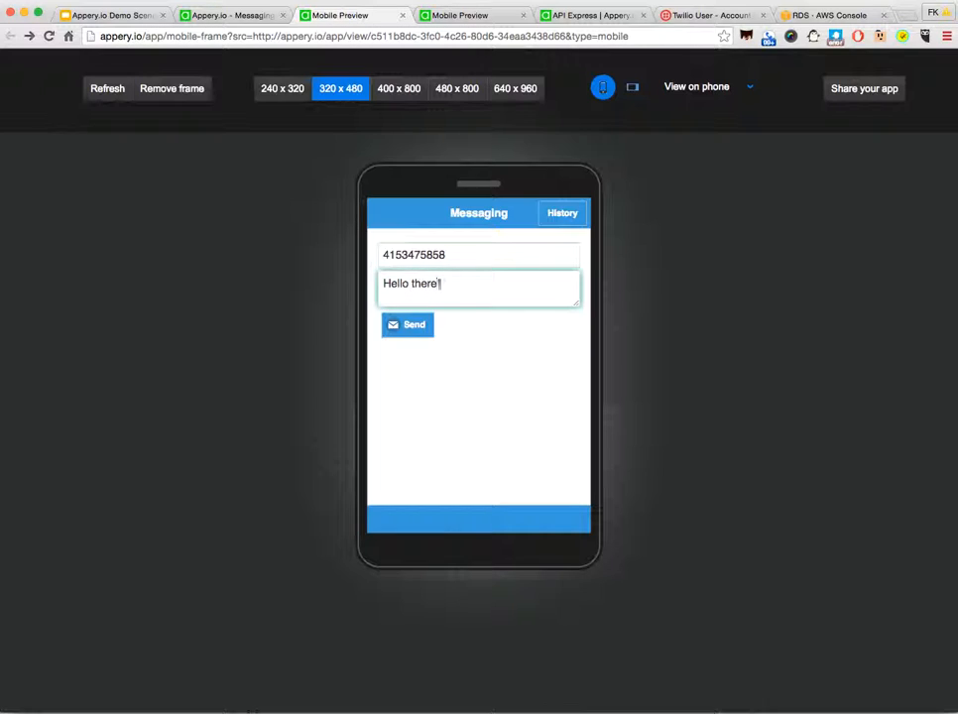
{"action": "type", "text": "re!!!"}
{"action": "left_click", "coordinate": [416, 330]}
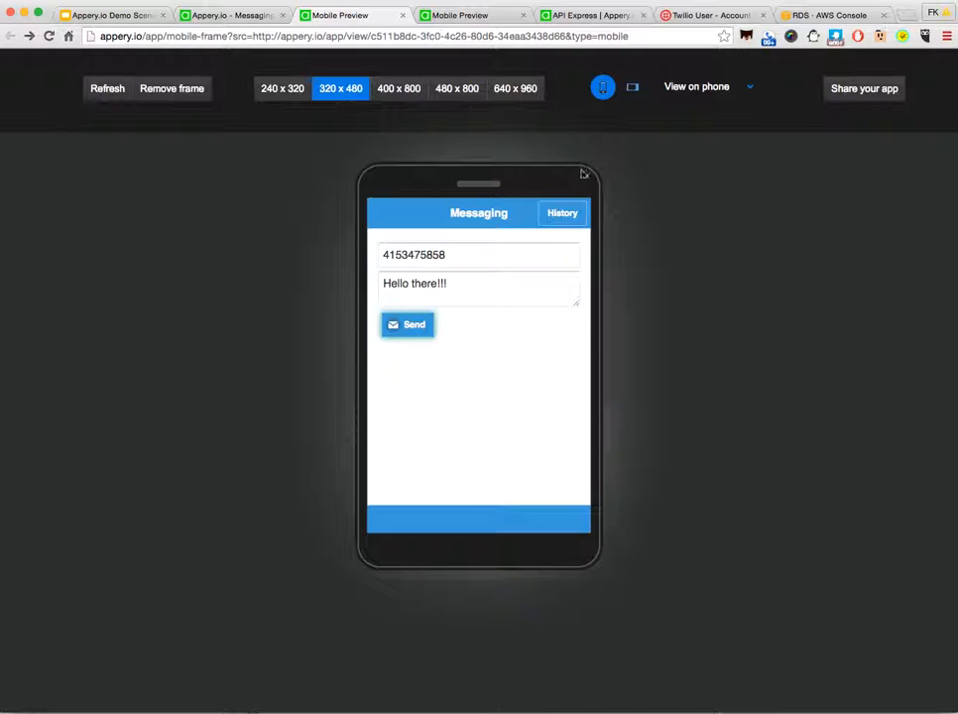
Step: Check the preview's History page for the sent message and refresh the messagehistory table data in pgAdmin to compare
{"action": "left_click", "coordinate": [564, 218]}
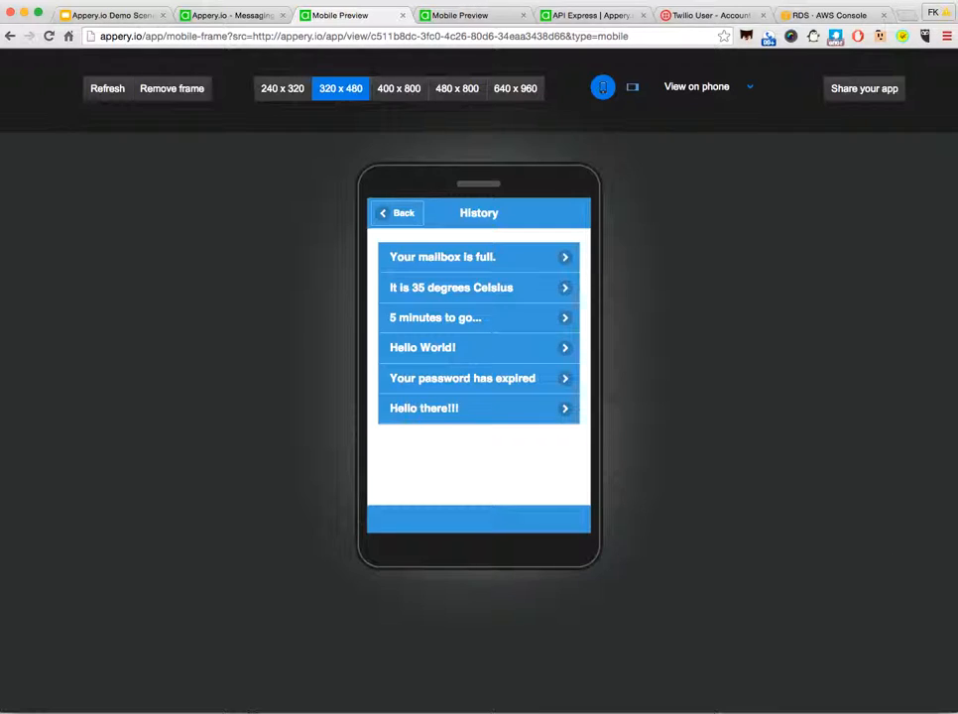
{"action": "right_click", "coordinate": [885, 711]}
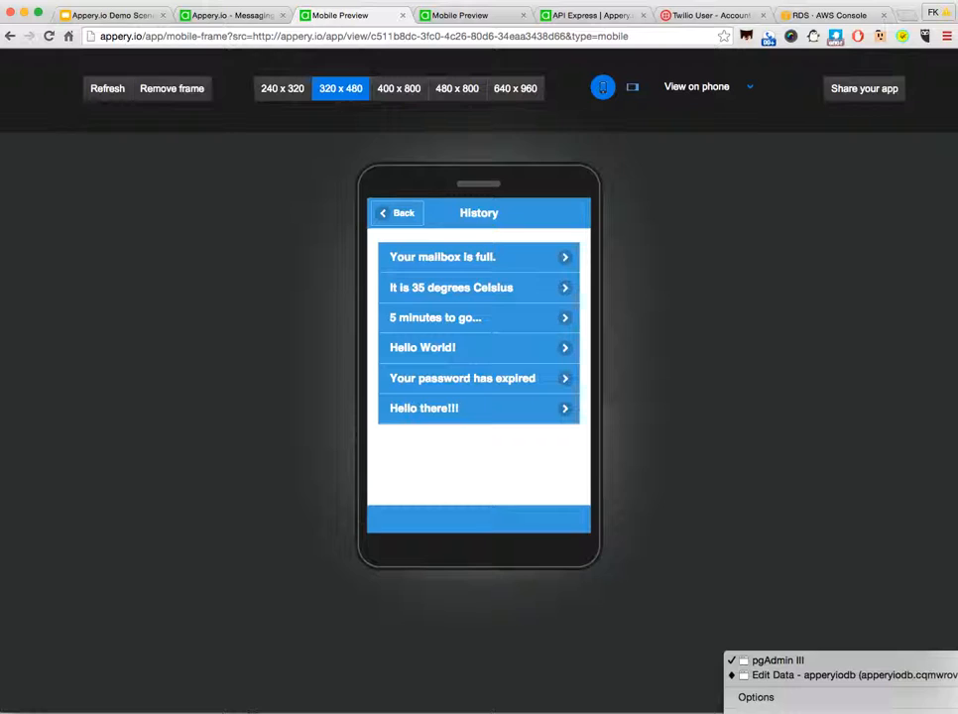
{"action": "left_click", "coordinate": [880, 677]}
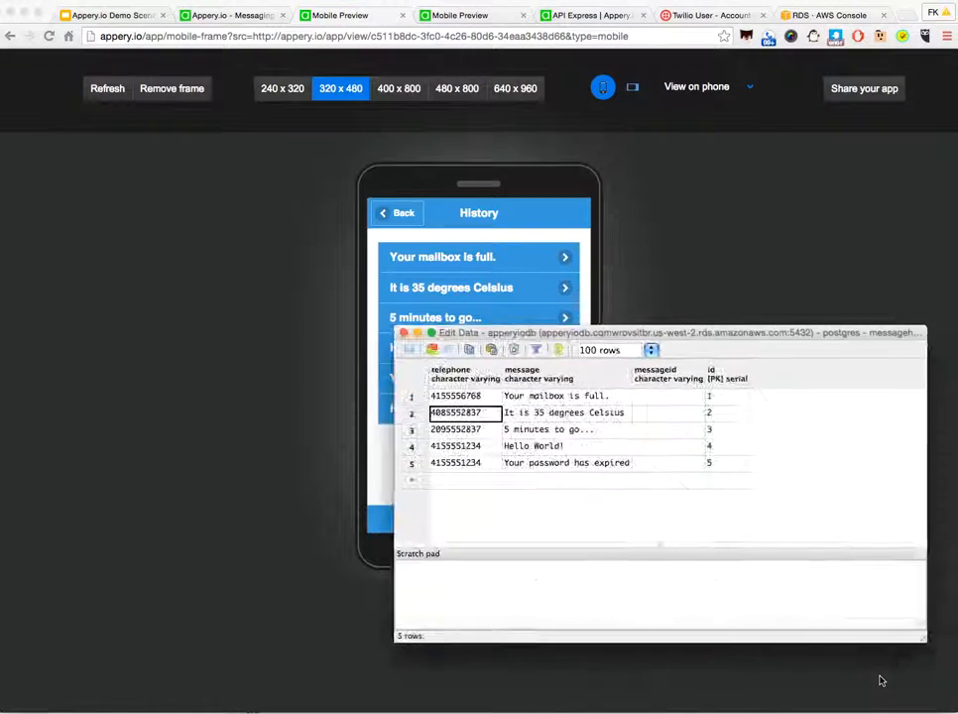
{"action": "left_click", "coordinate": [431, 351]}
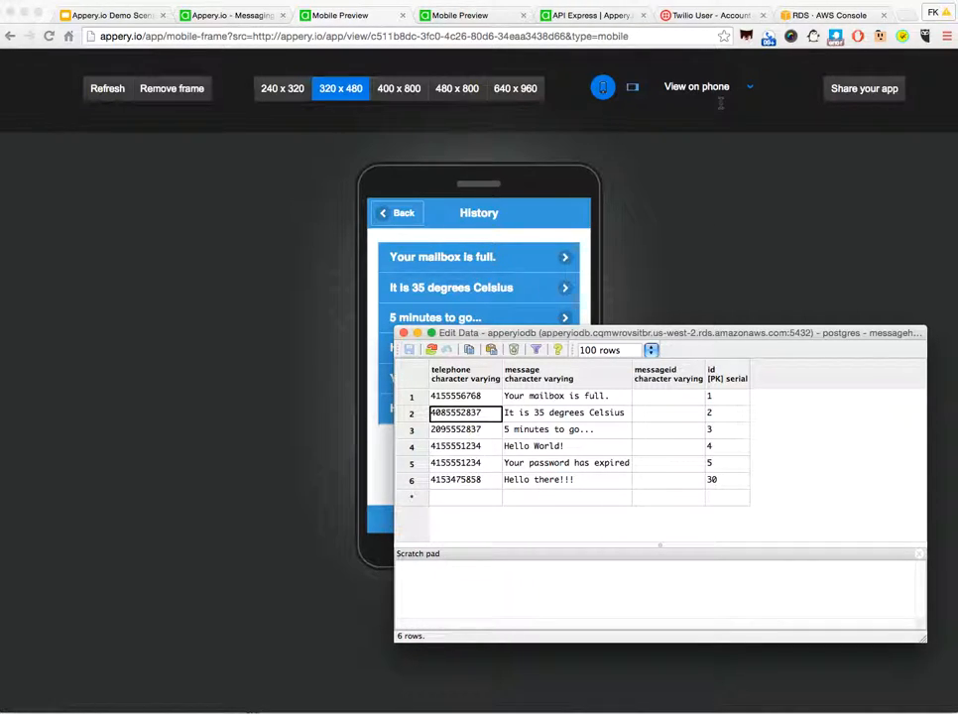
Step: Return to the MessagingApp editor and switch from there to the DemoApp project's API page in API Express
{"action": "left_click", "coordinate": [242, 16]}
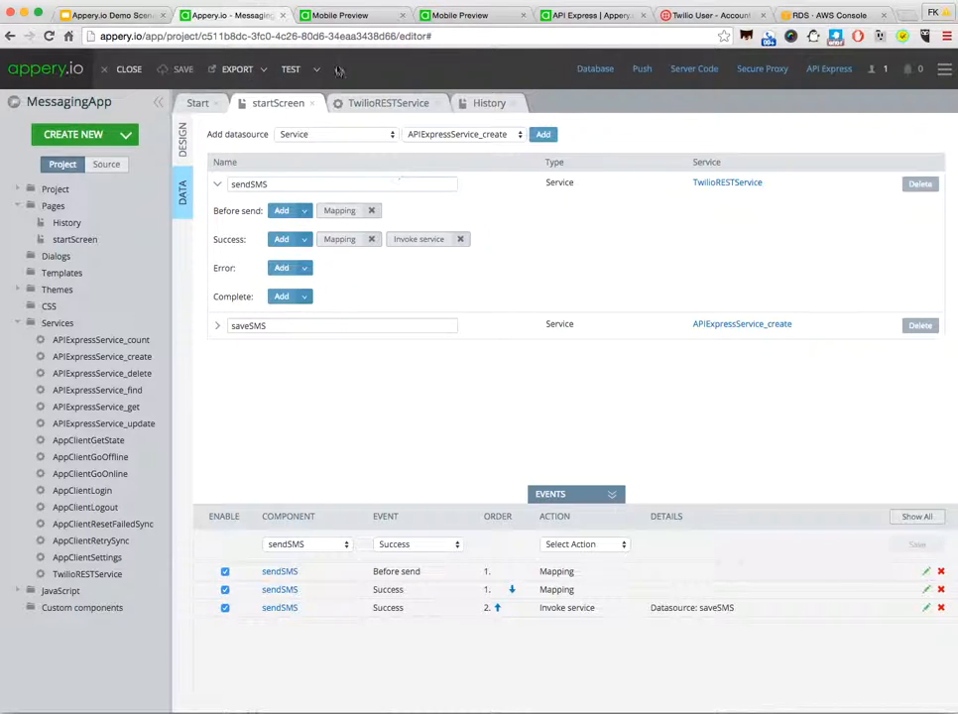
{"action": "left_click", "coordinate": [580, 16]}
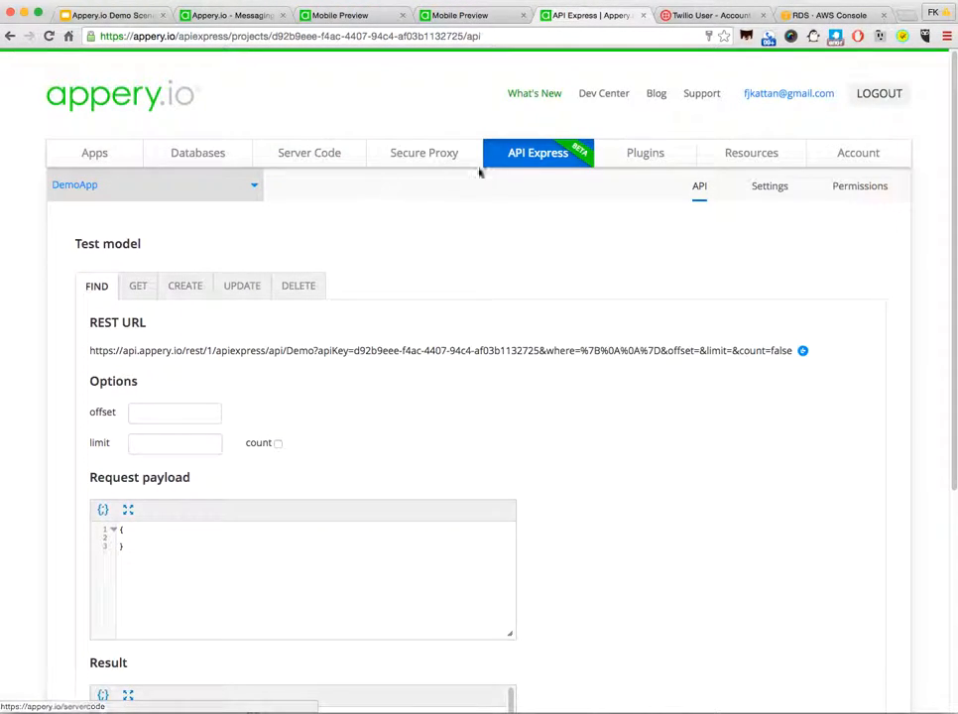